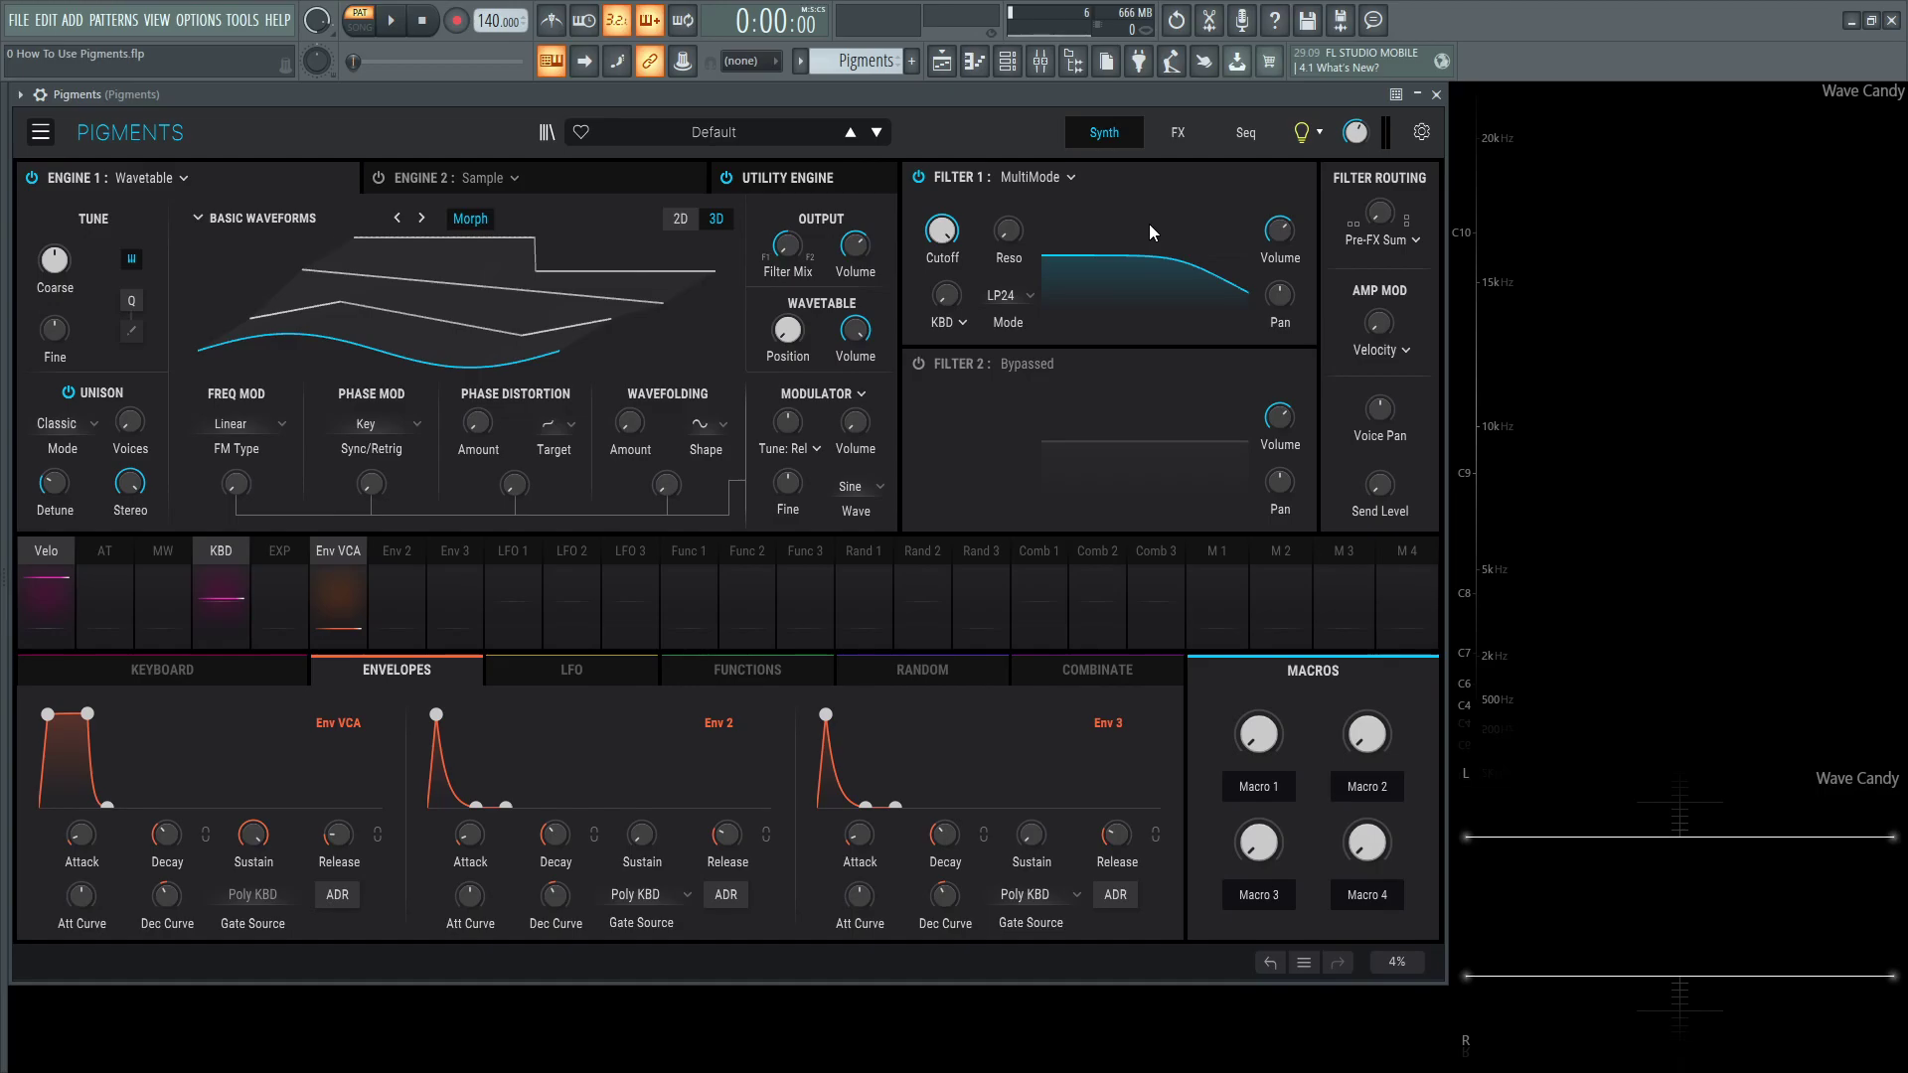
Switch Engine 1 to the Analog engine and play a test note
click(175, 176)
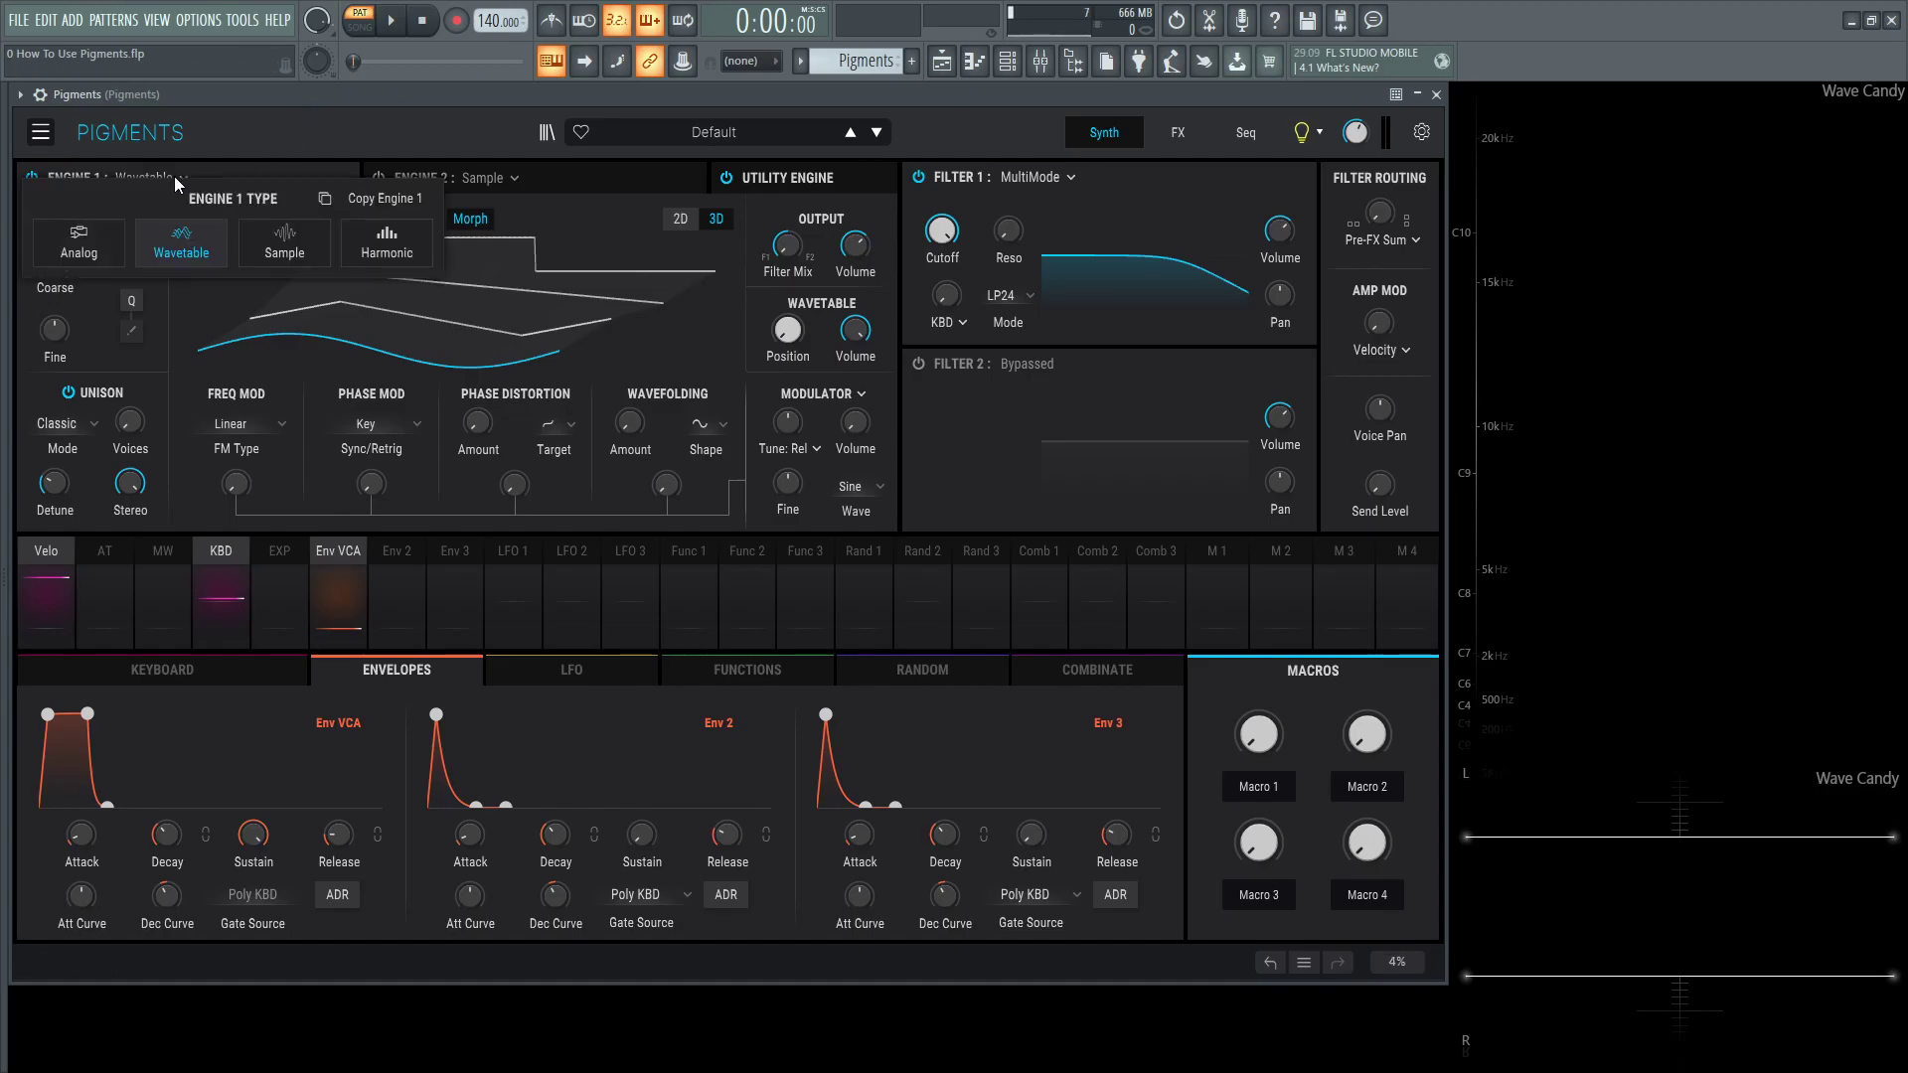
click(97, 241)
key(b)
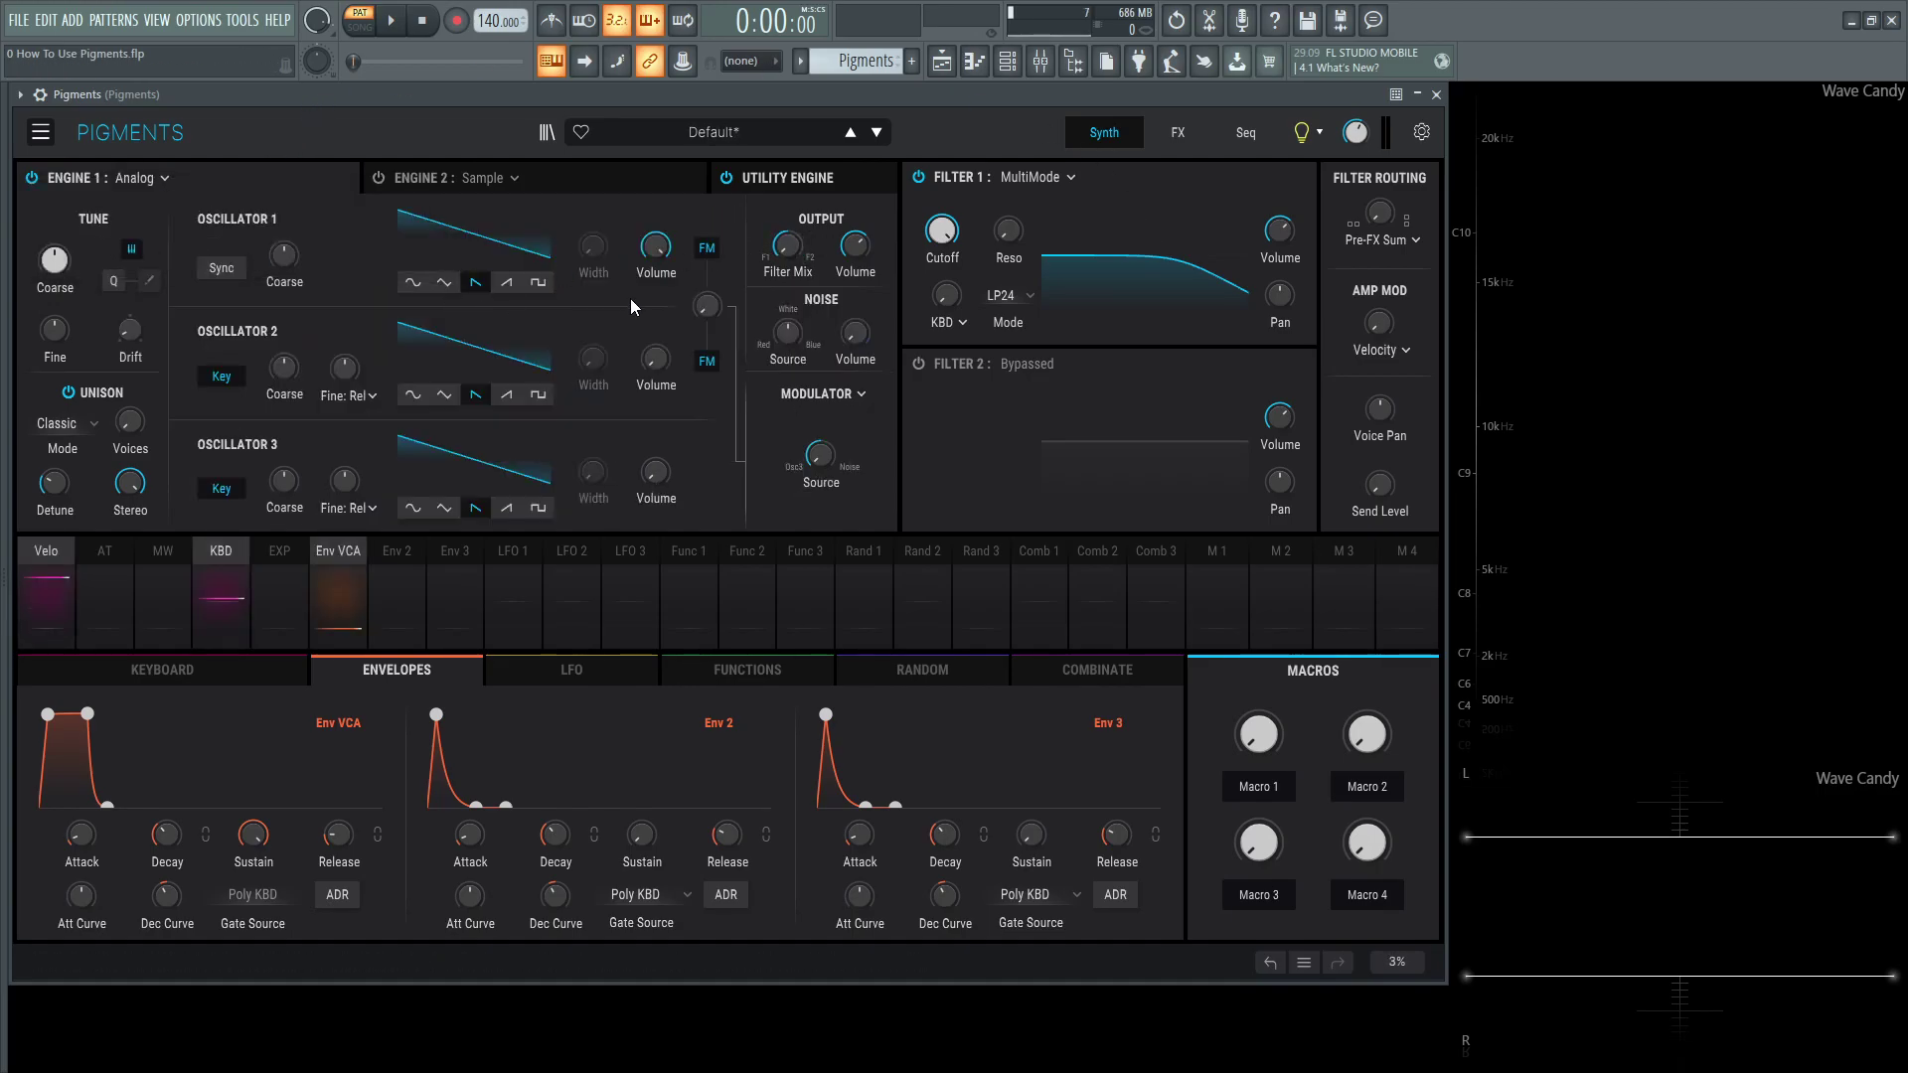
key(b)
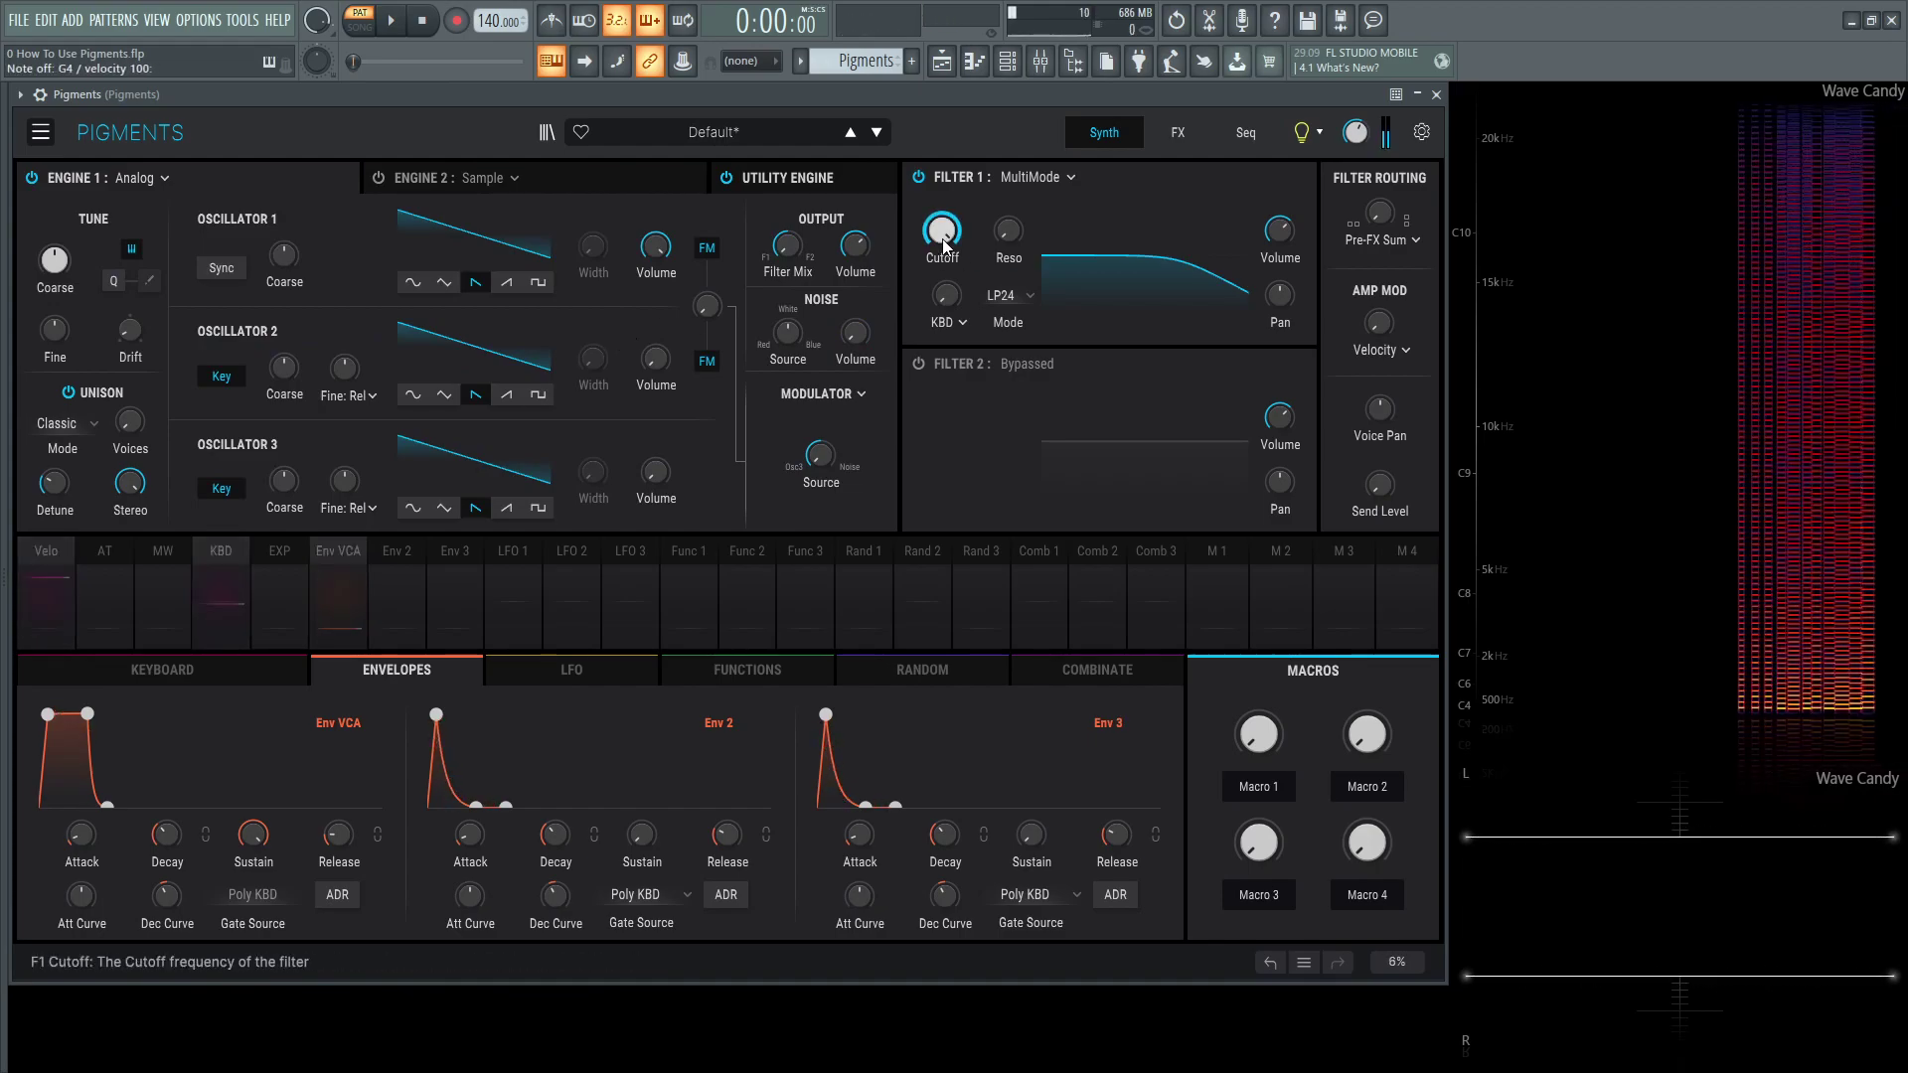
Lower Filter 1's cutoff to 210 Hz and route Env 2 to it at 0.40
mouse_move(941, 230)
mouse_down()
mouse_move(941, 256)
mouse_move(970, 235)
mouse_up()
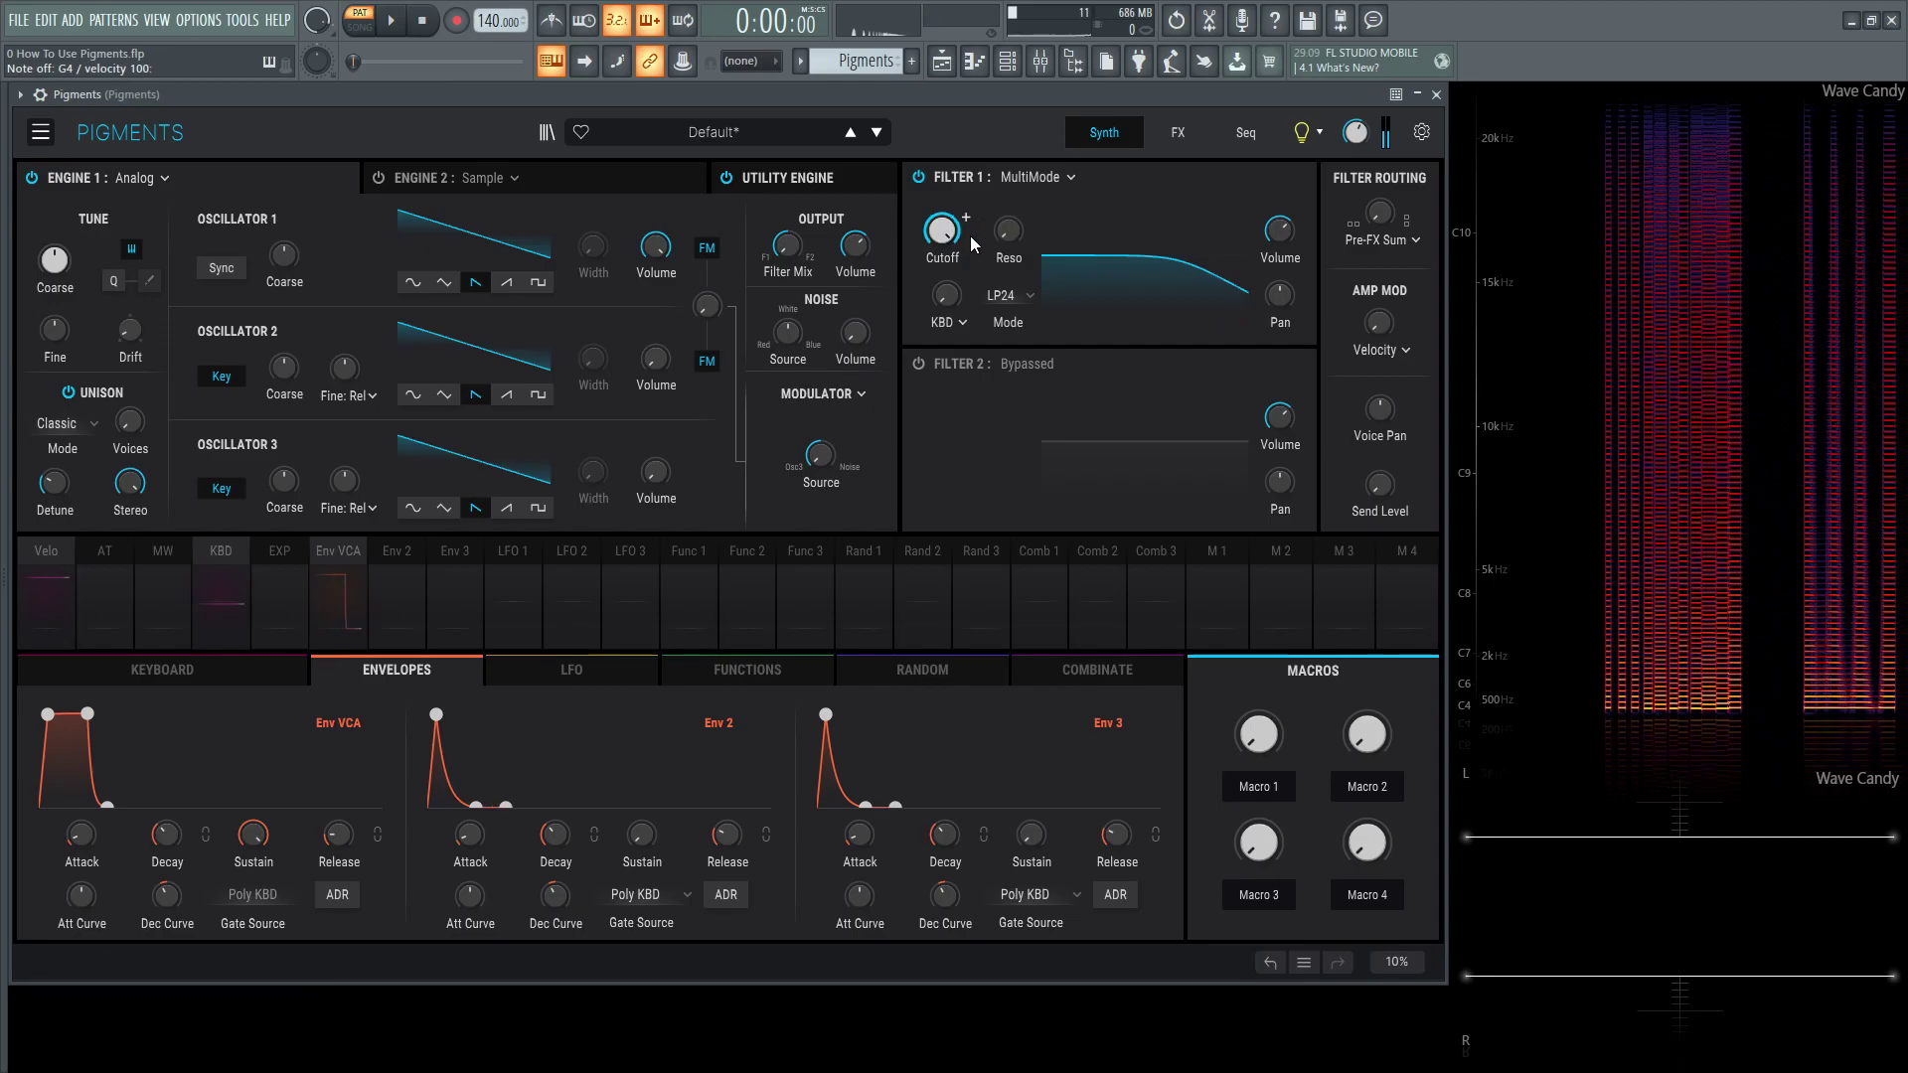
key(b)
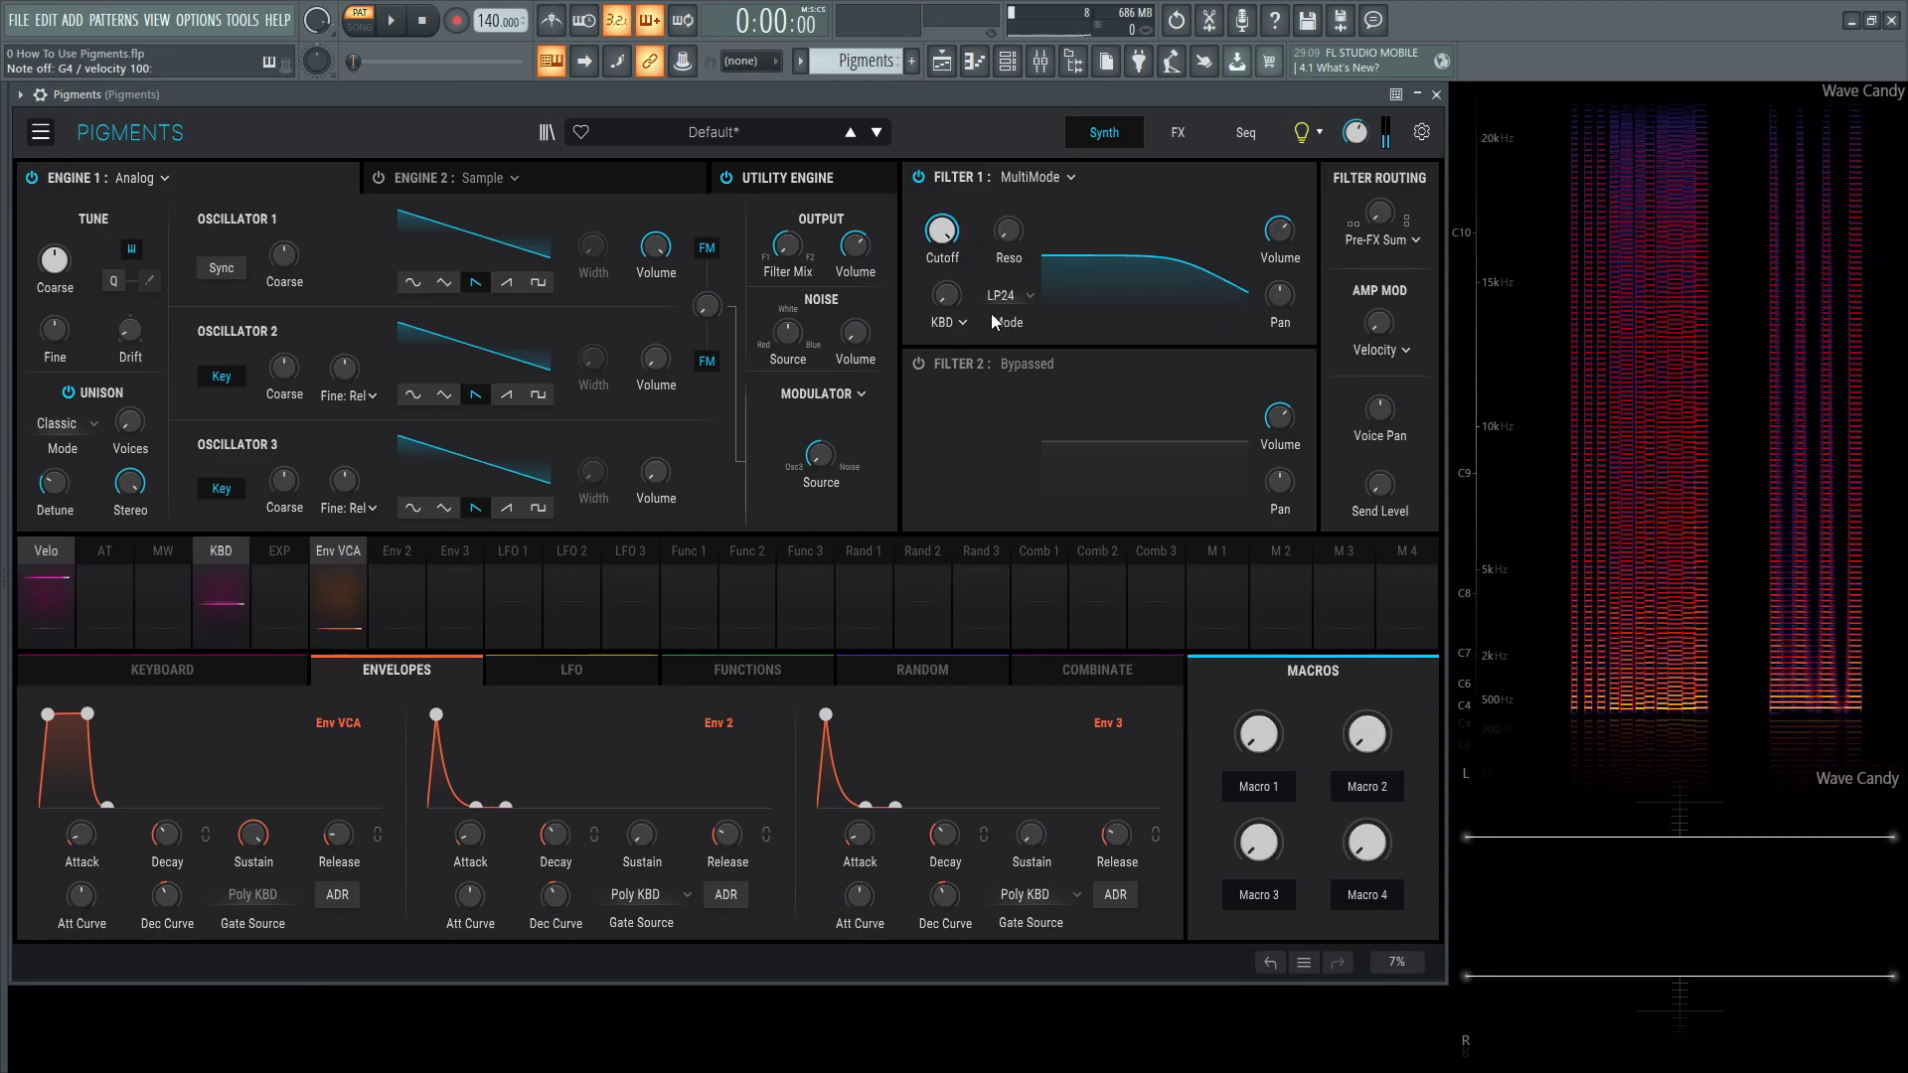
click(964, 222)
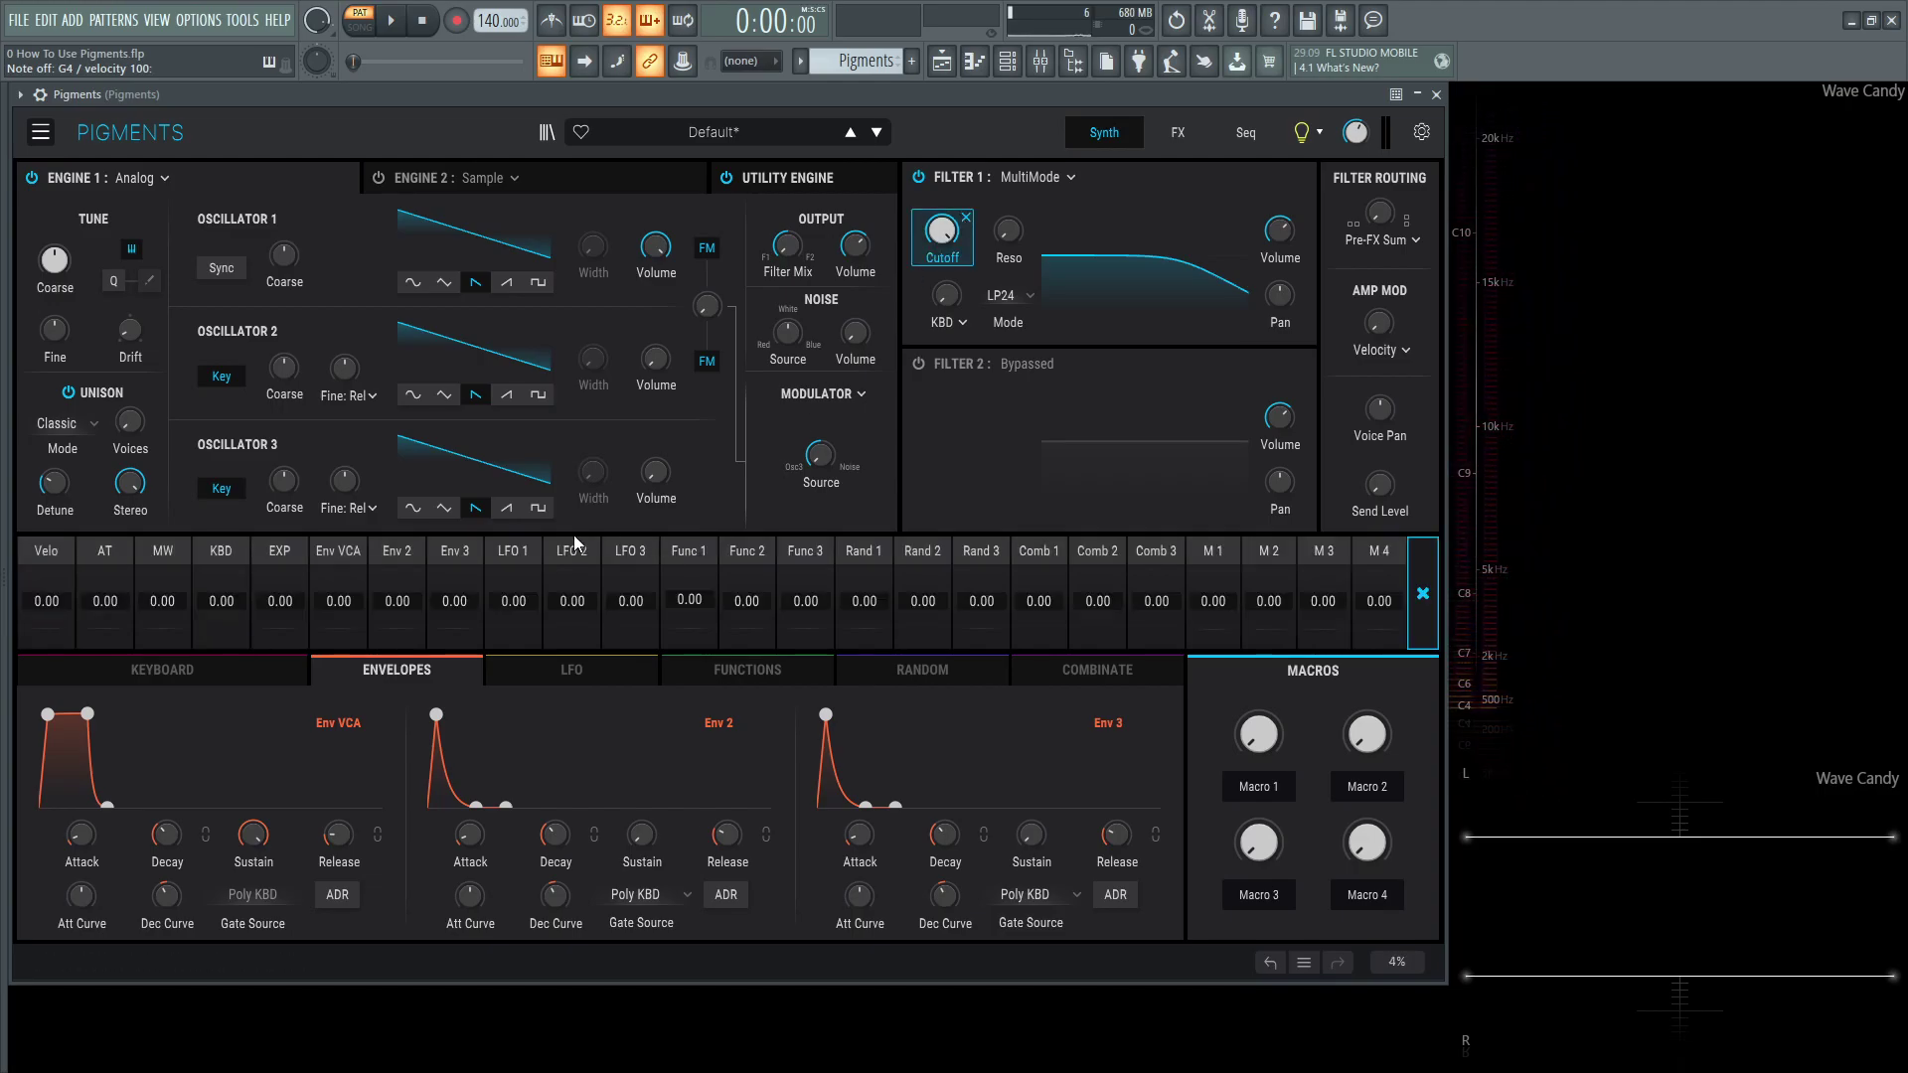
drag(397, 601, 397, 564)
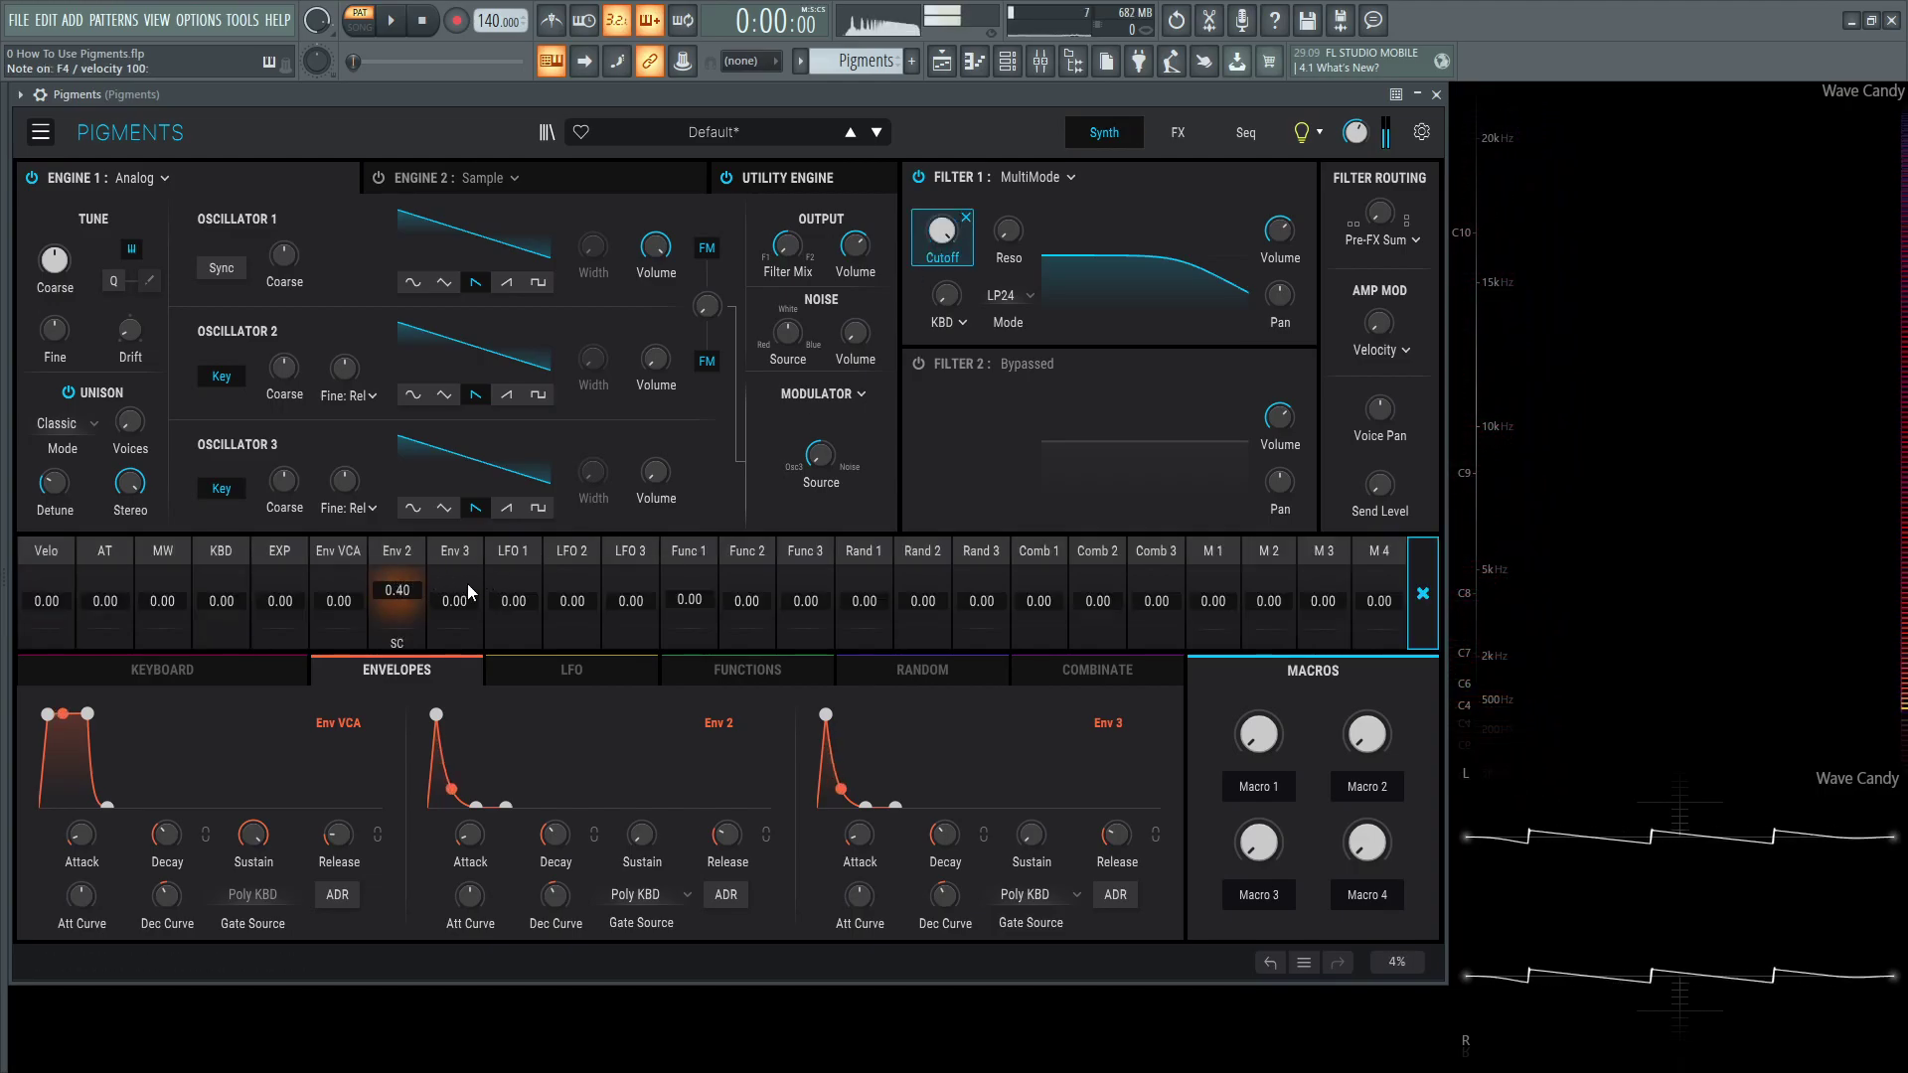
mouse_move(942, 238)
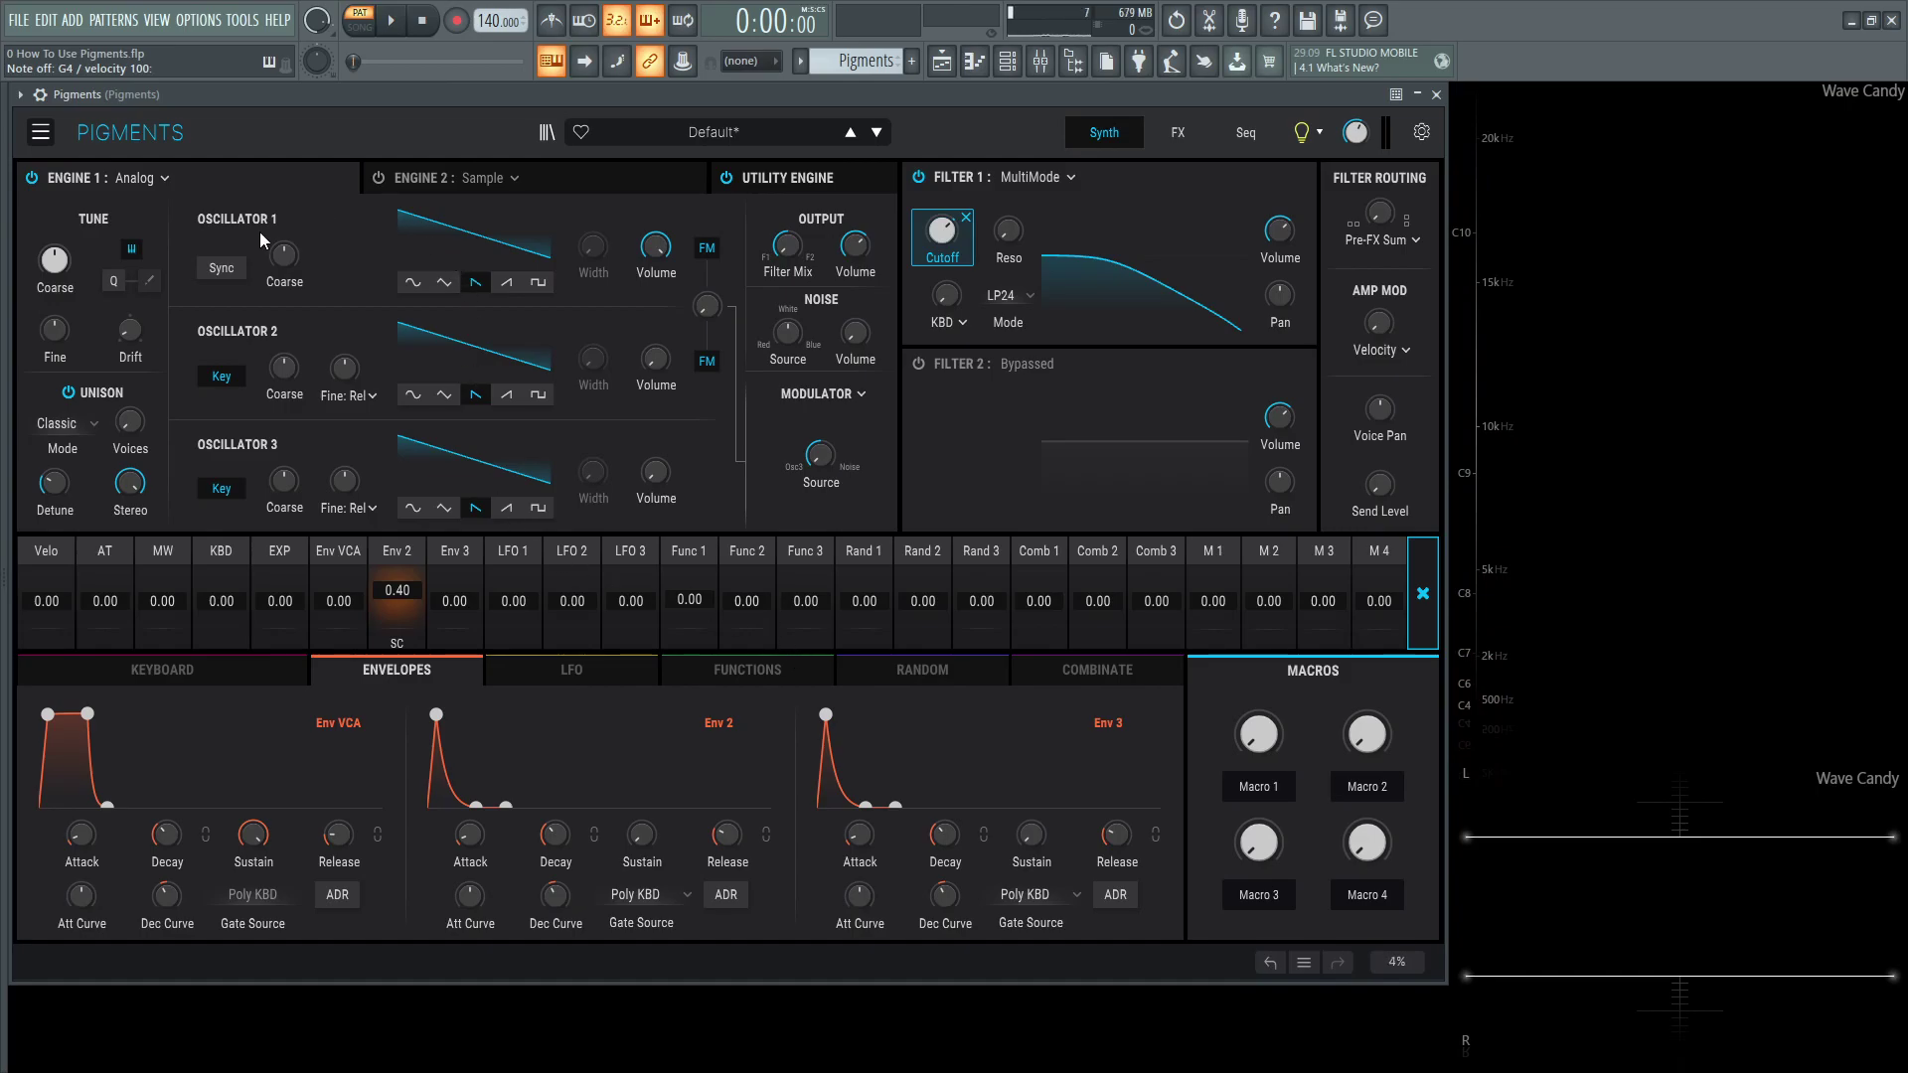
Load the Default preset, then try Analog and Wavetable on Engine 1
click(38, 135)
click(87, 162)
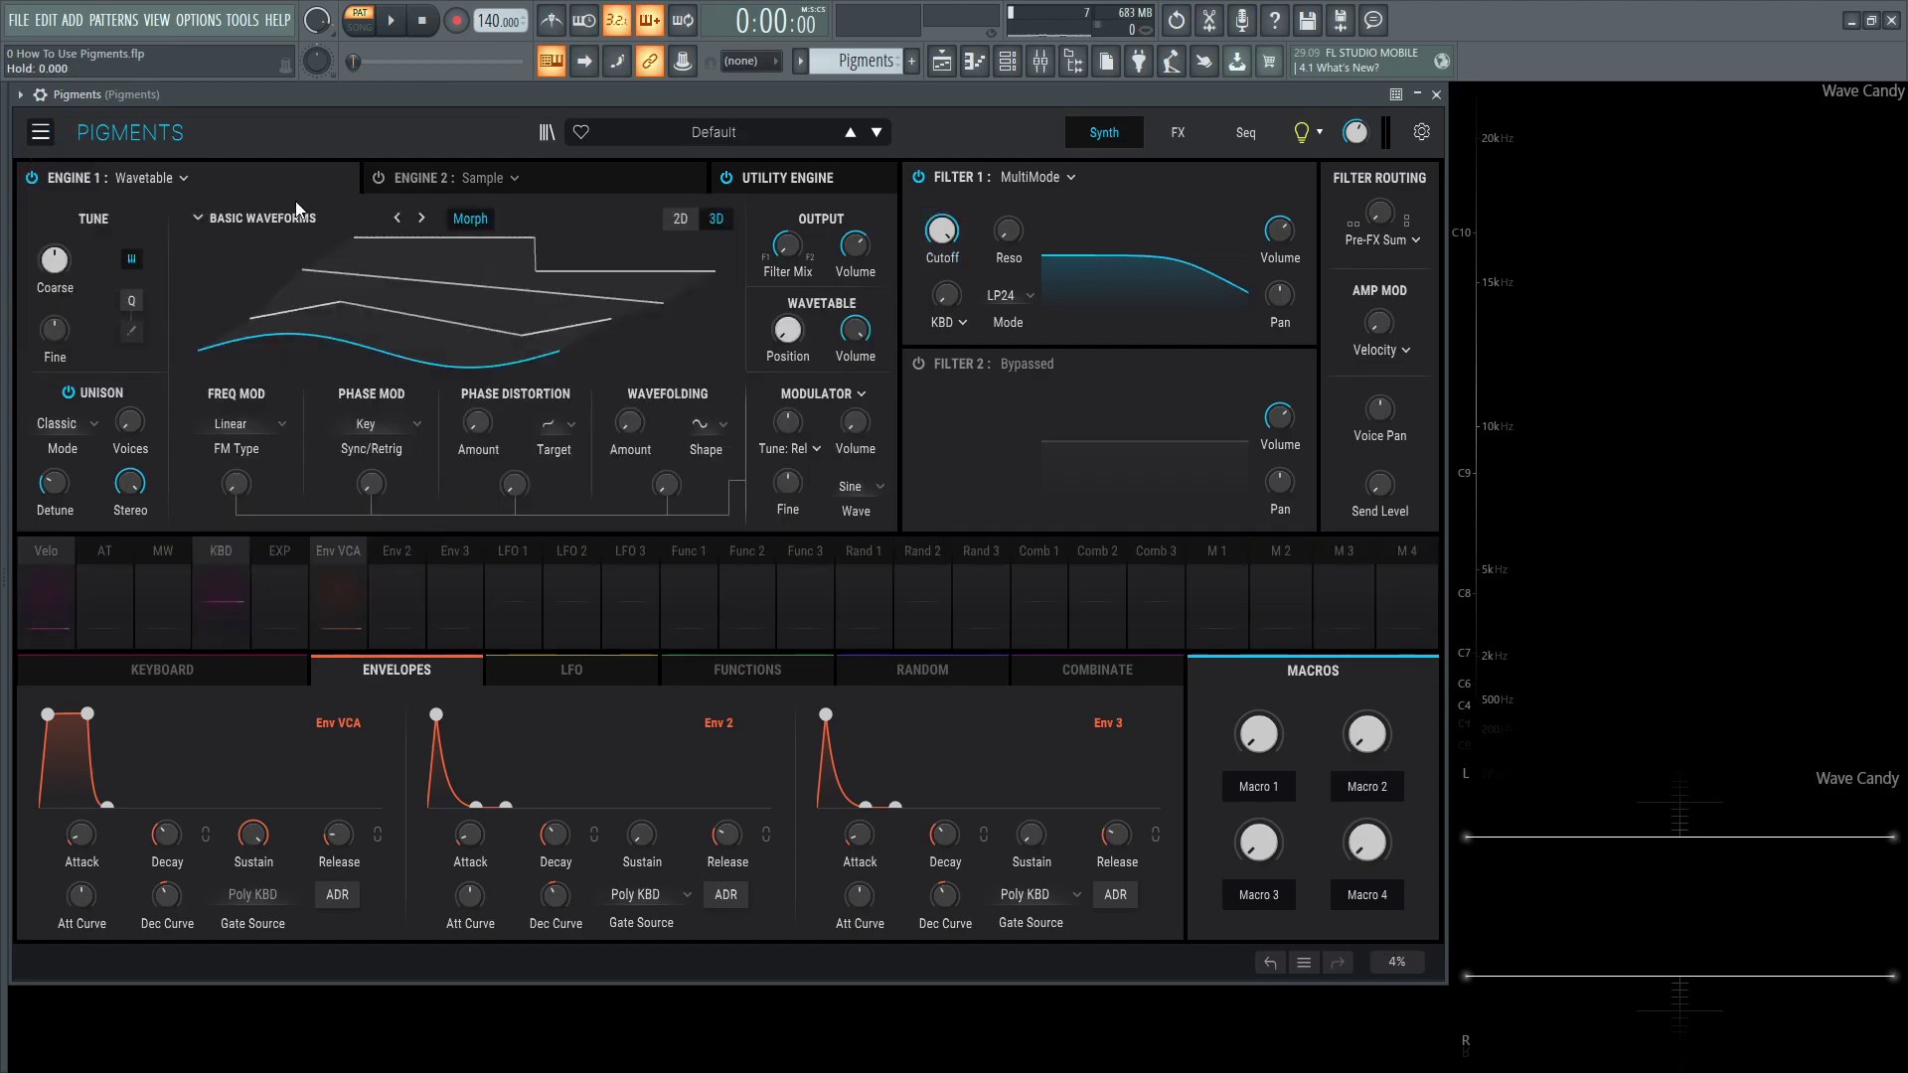
click(143, 181)
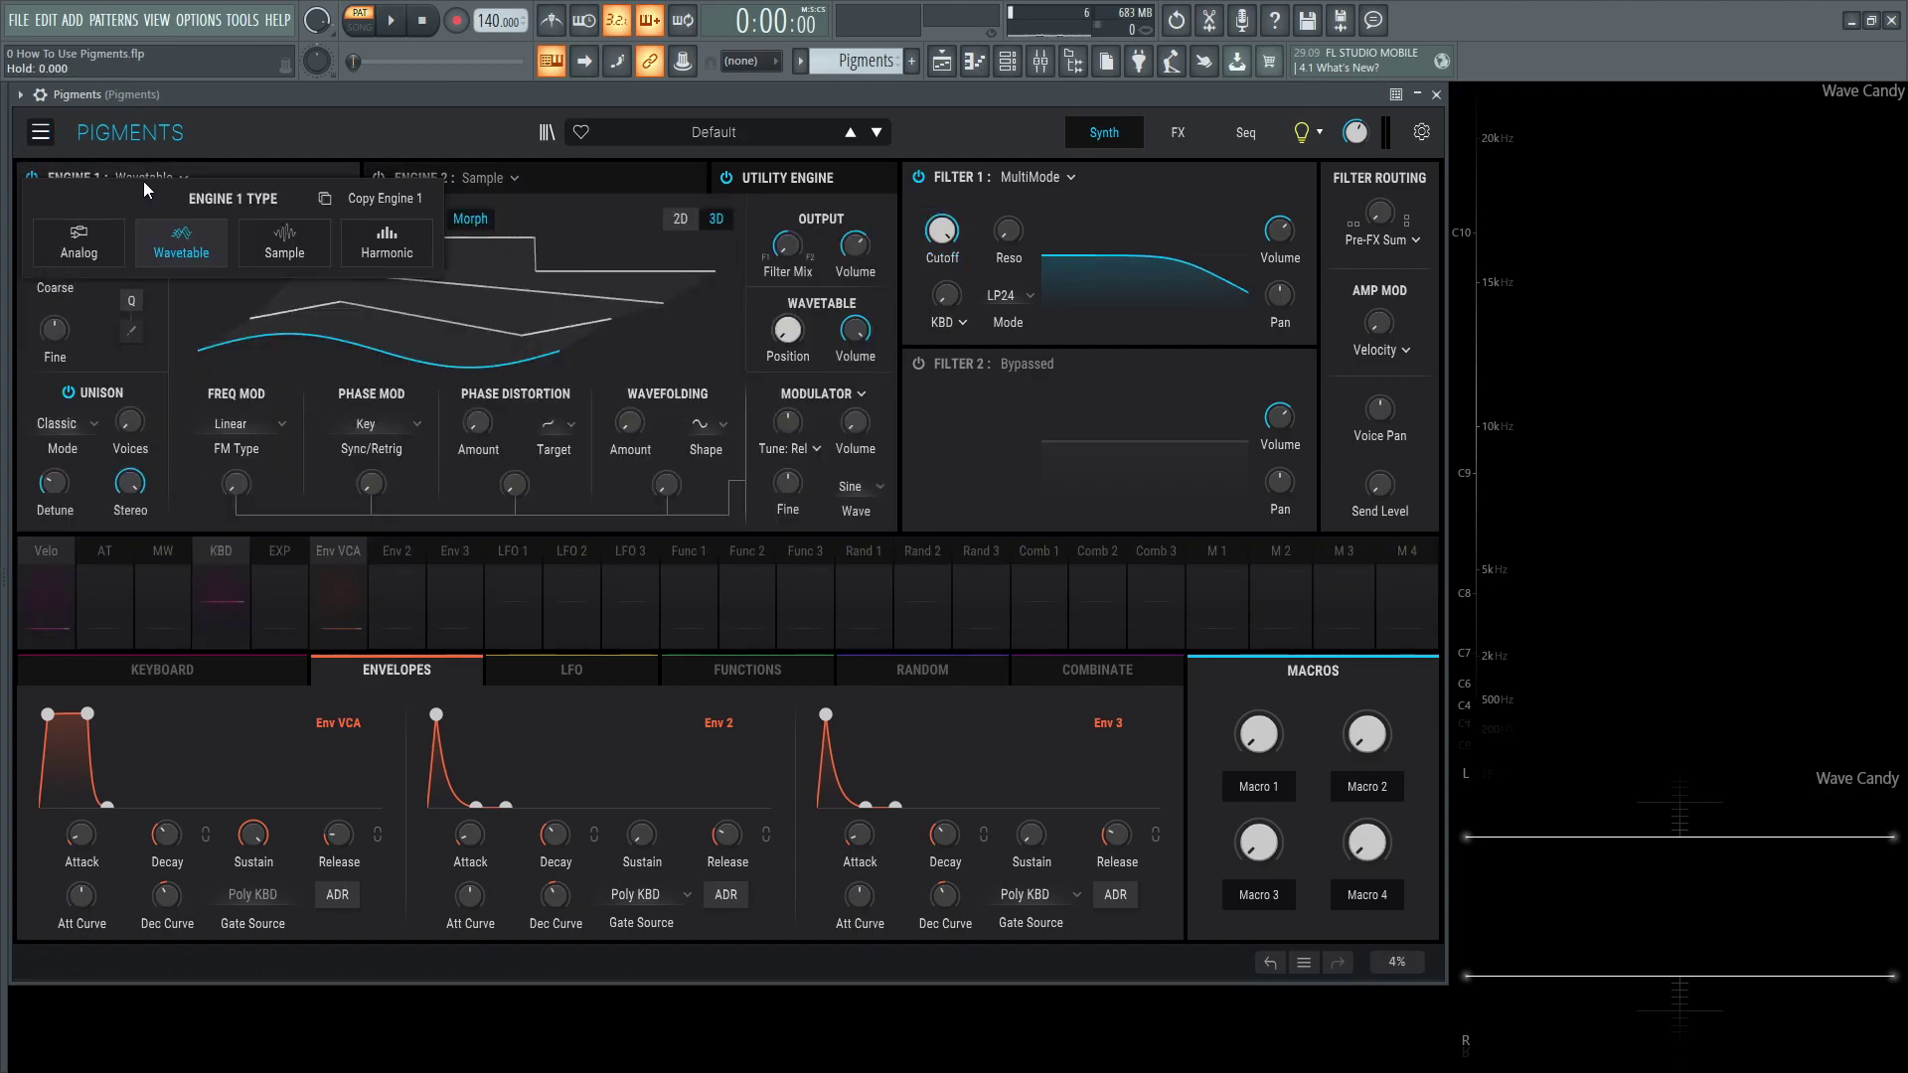
click(79, 238)
click(163, 185)
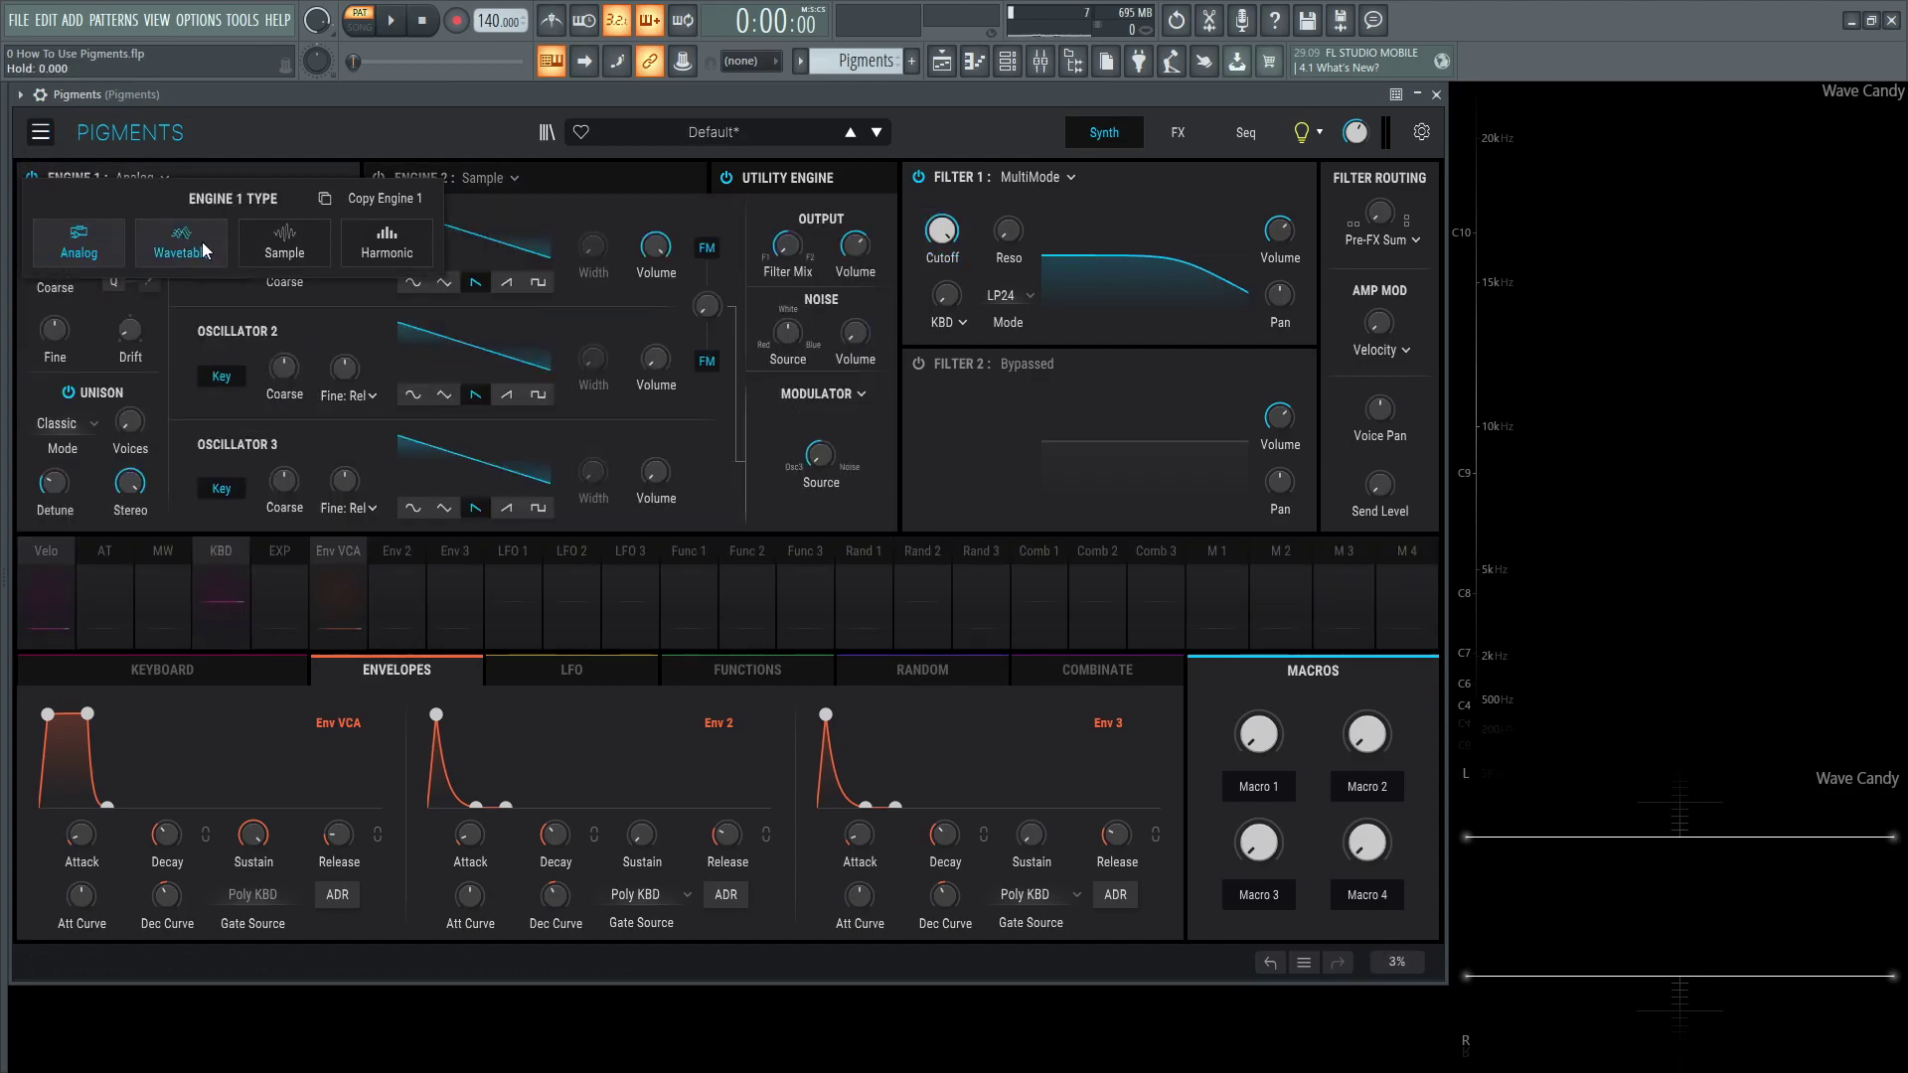
click(184, 236)
Try the Sample engine on Engine 1, then settle on Harmonic
click(167, 183)
click(282, 237)
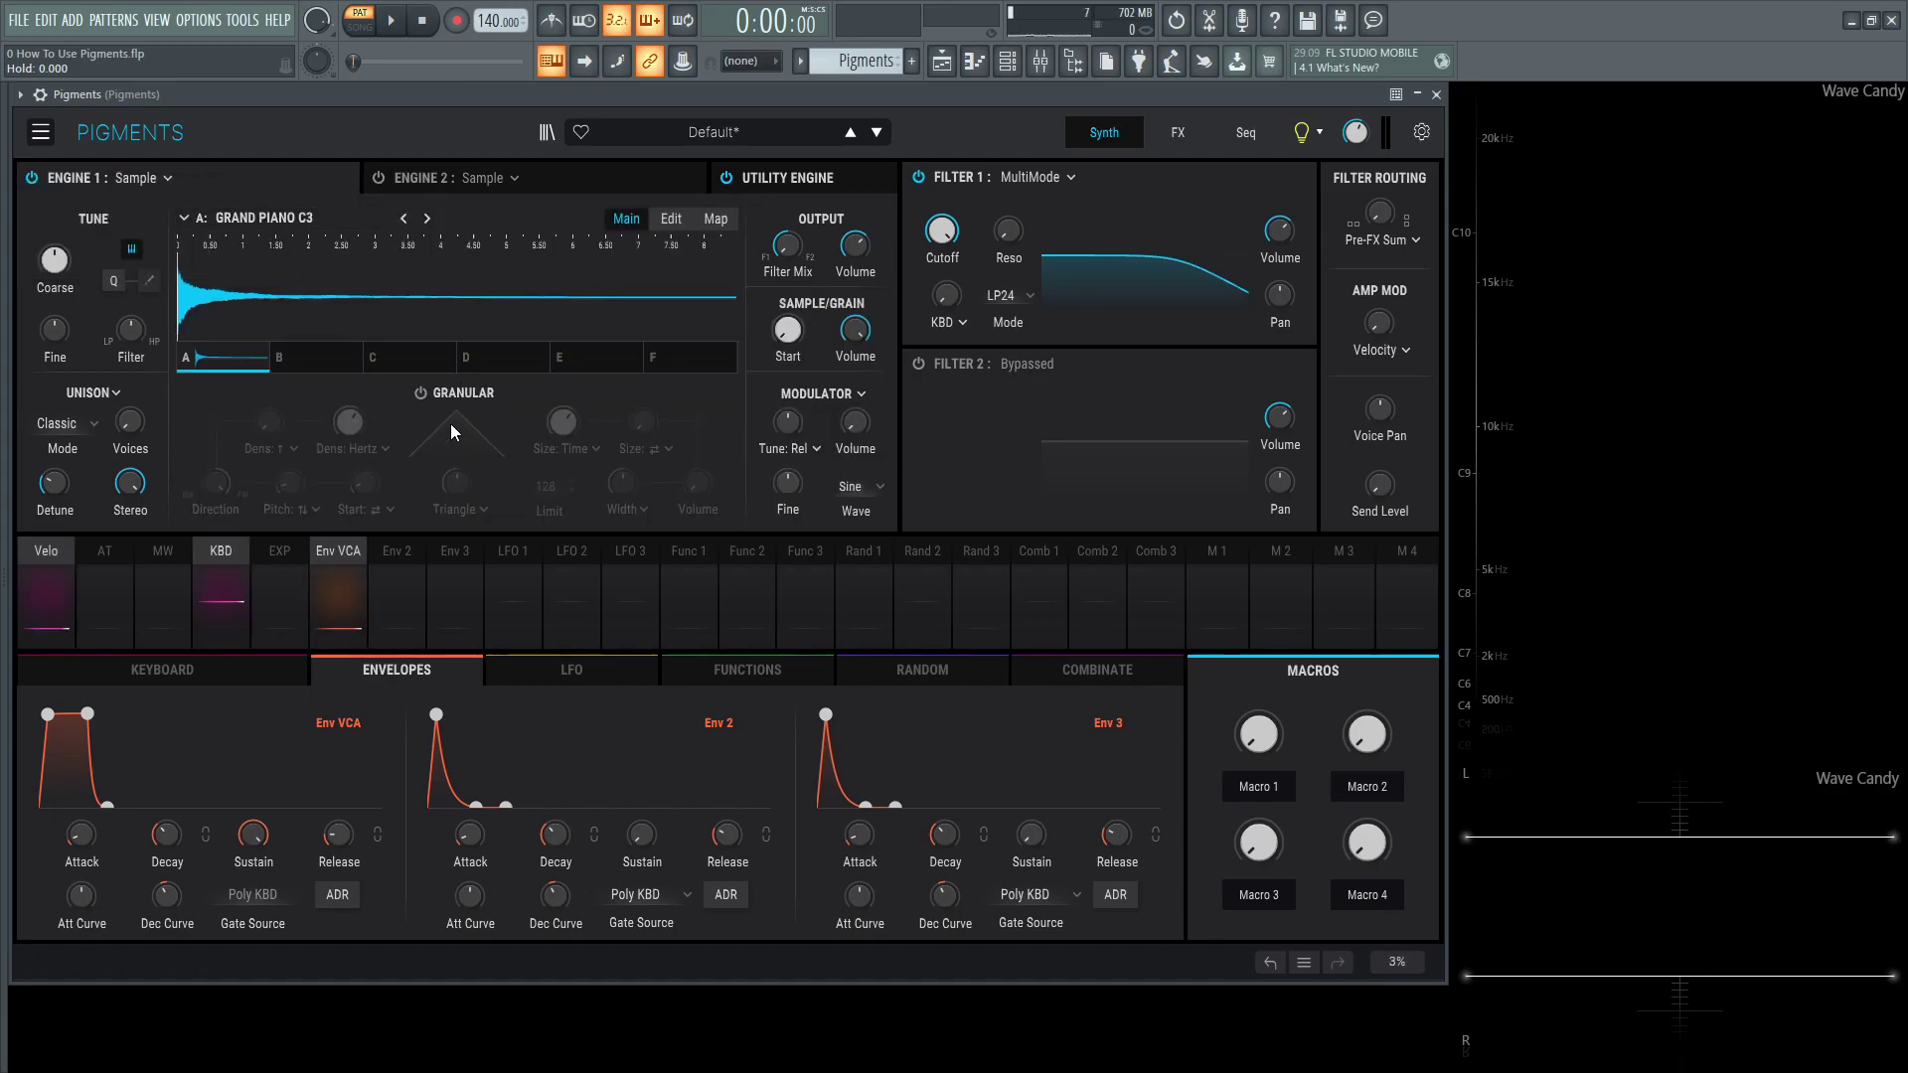
click(157, 176)
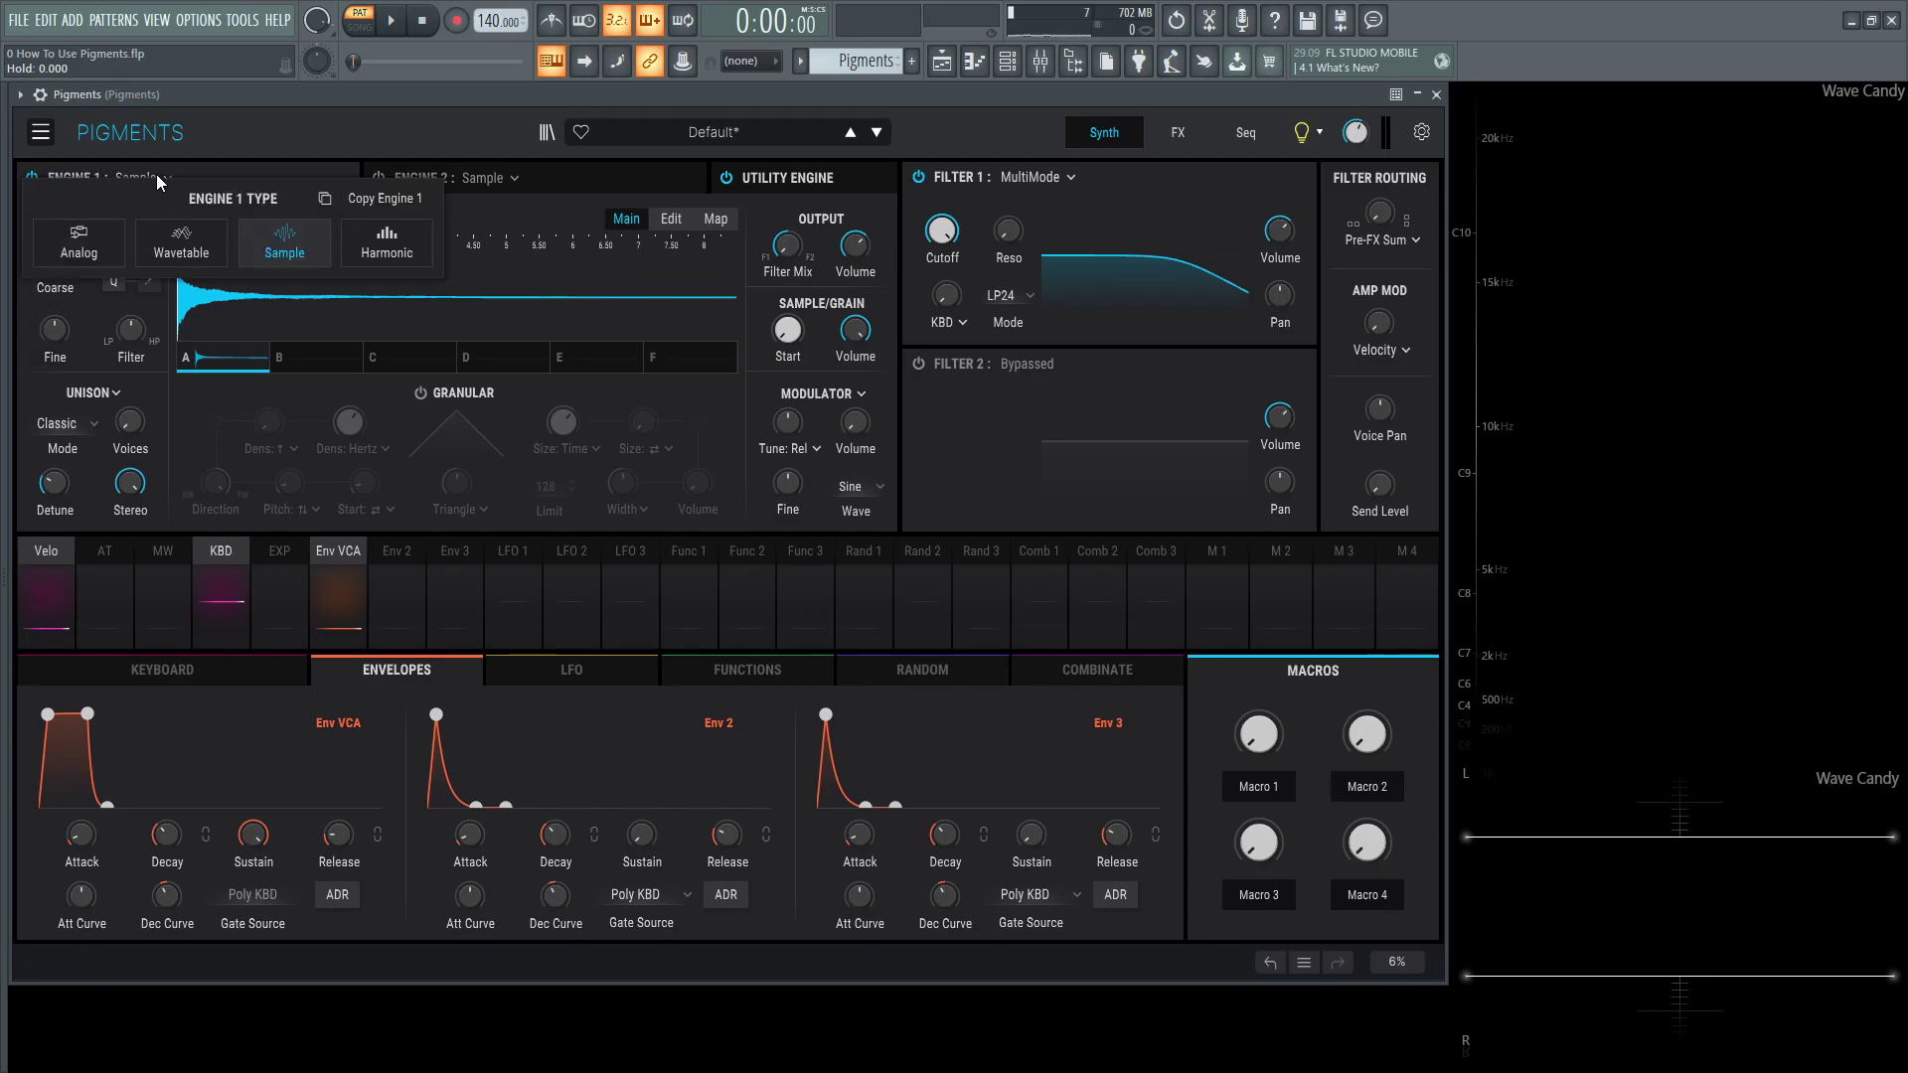
click(399, 243)
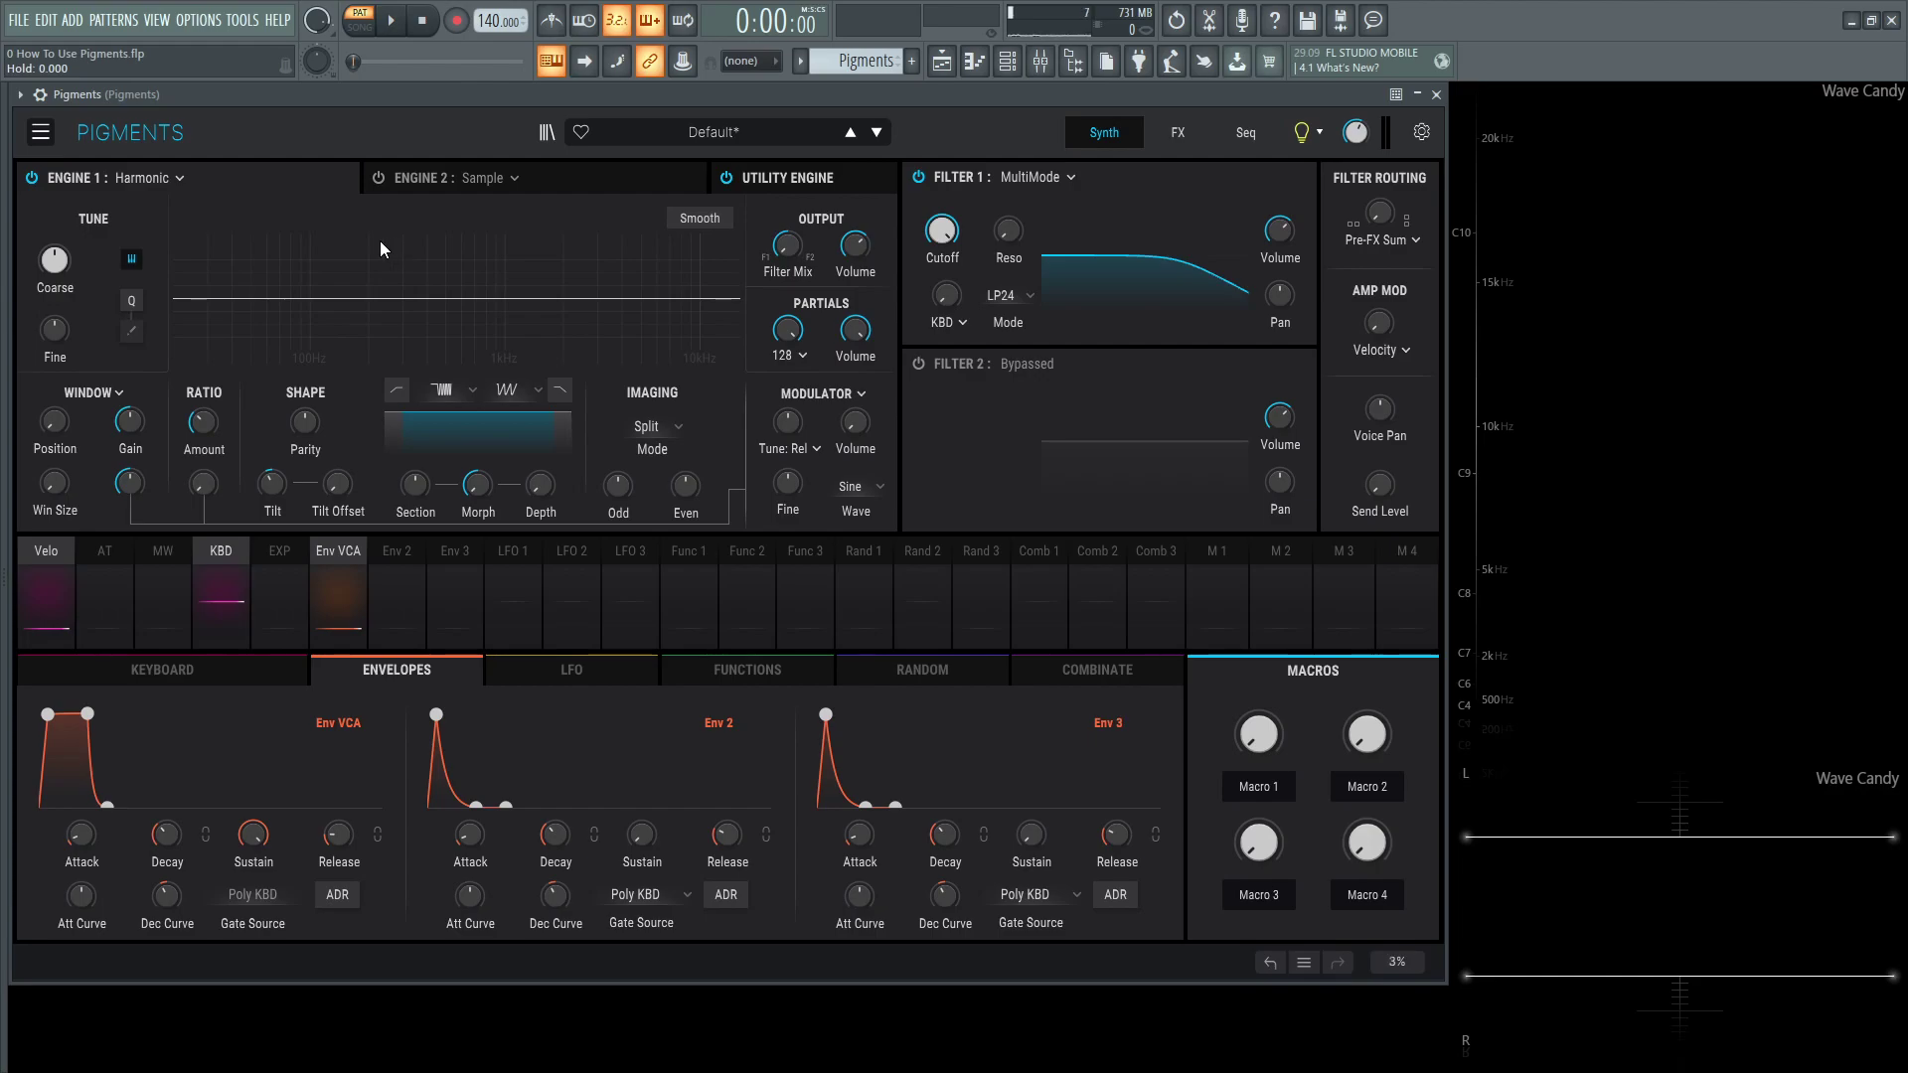
Inspect Engine 2's type choices without changing them, then view the Utility Engine page
click(556, 181)
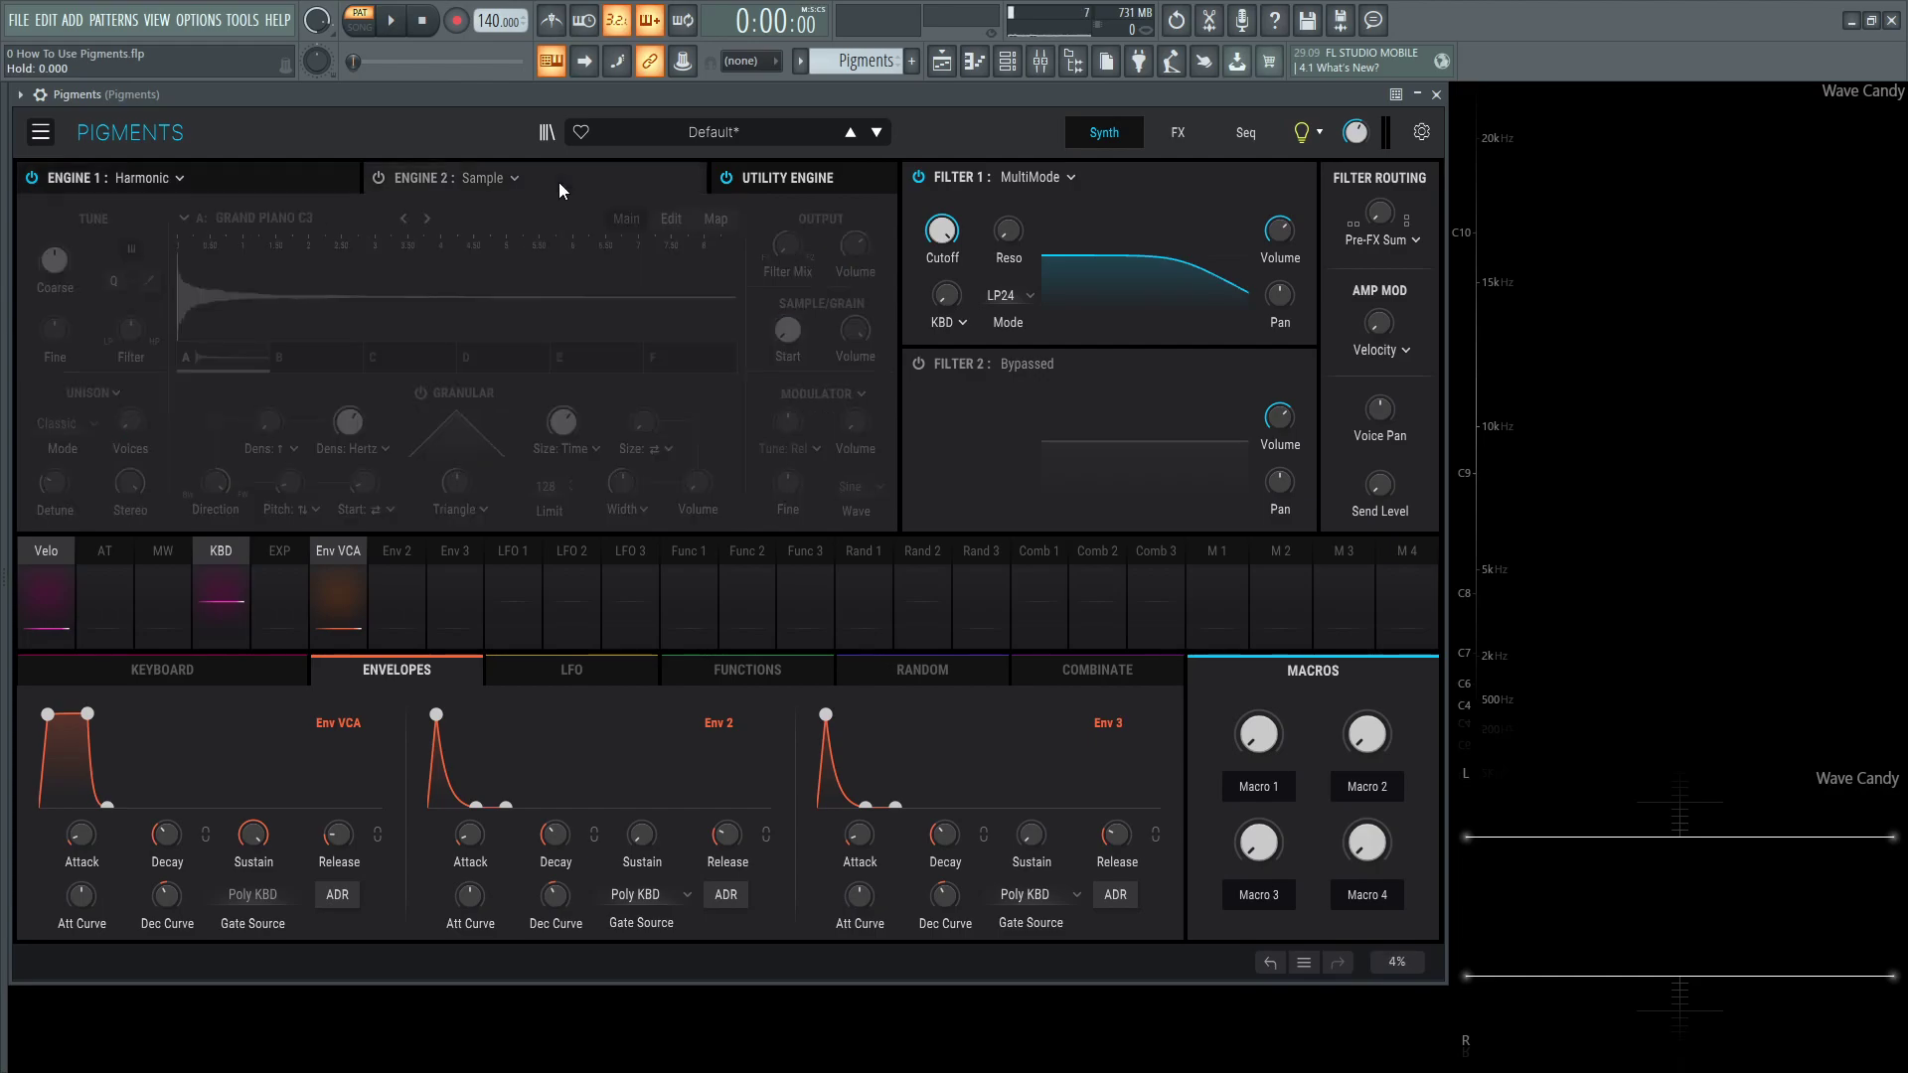
click(469, 179)
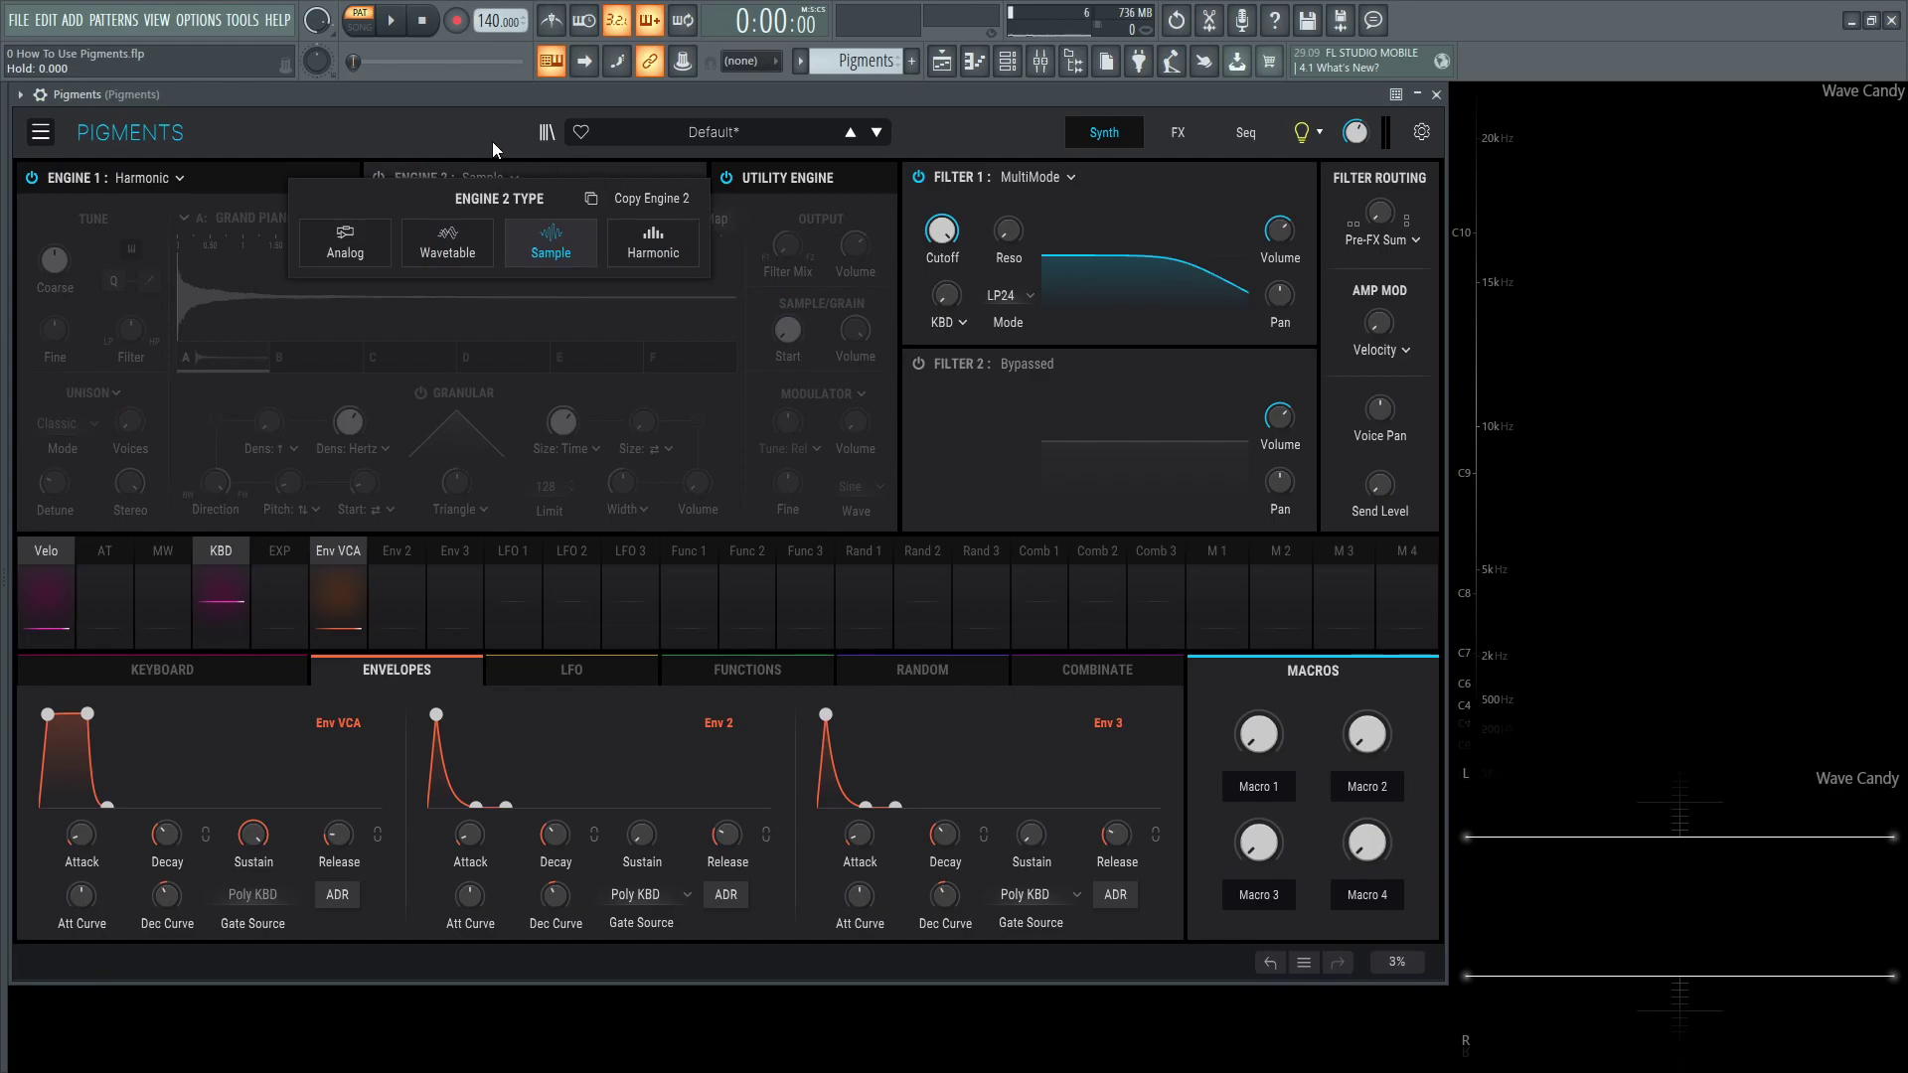
click(276, 169)
click(807, 187)
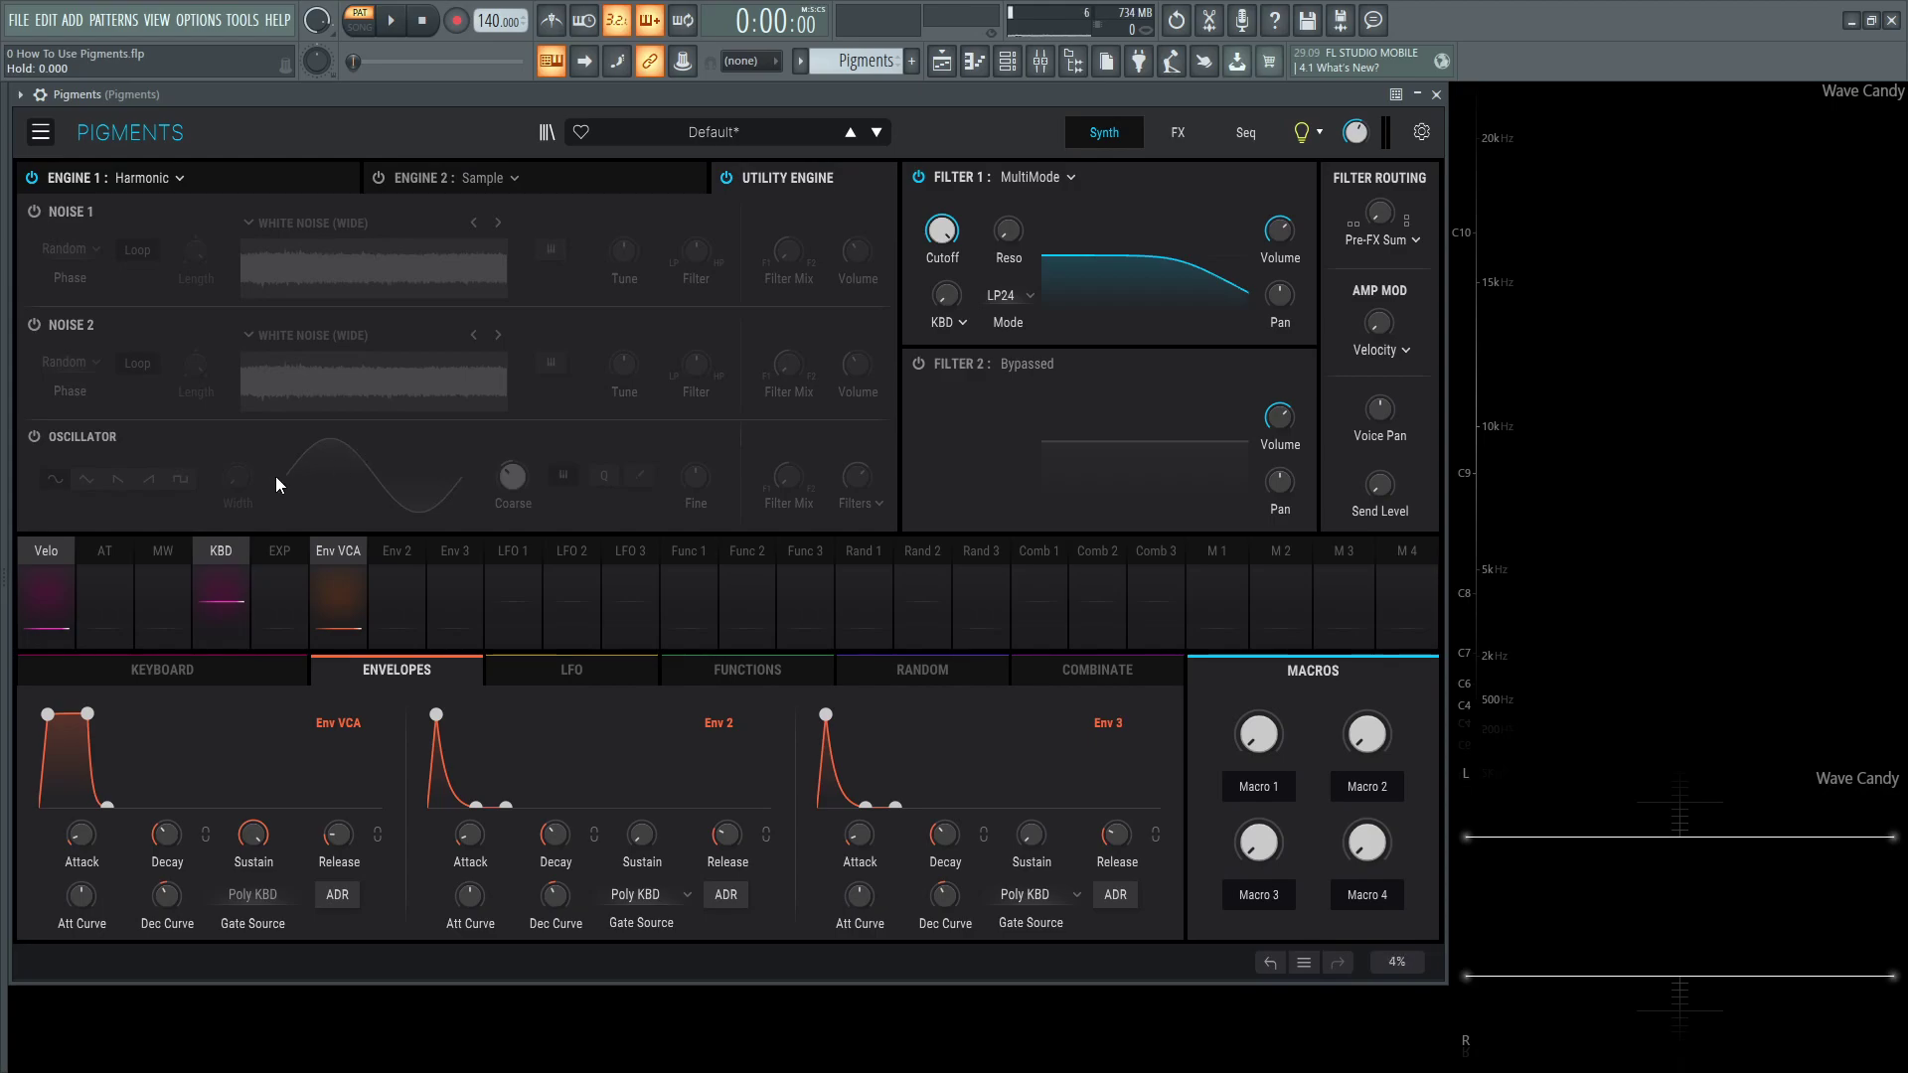
Set Engine 1 to Analog, glance at Engine 2's Sample page, and return to Engine 1
click(219, 179)
click(150, 178)
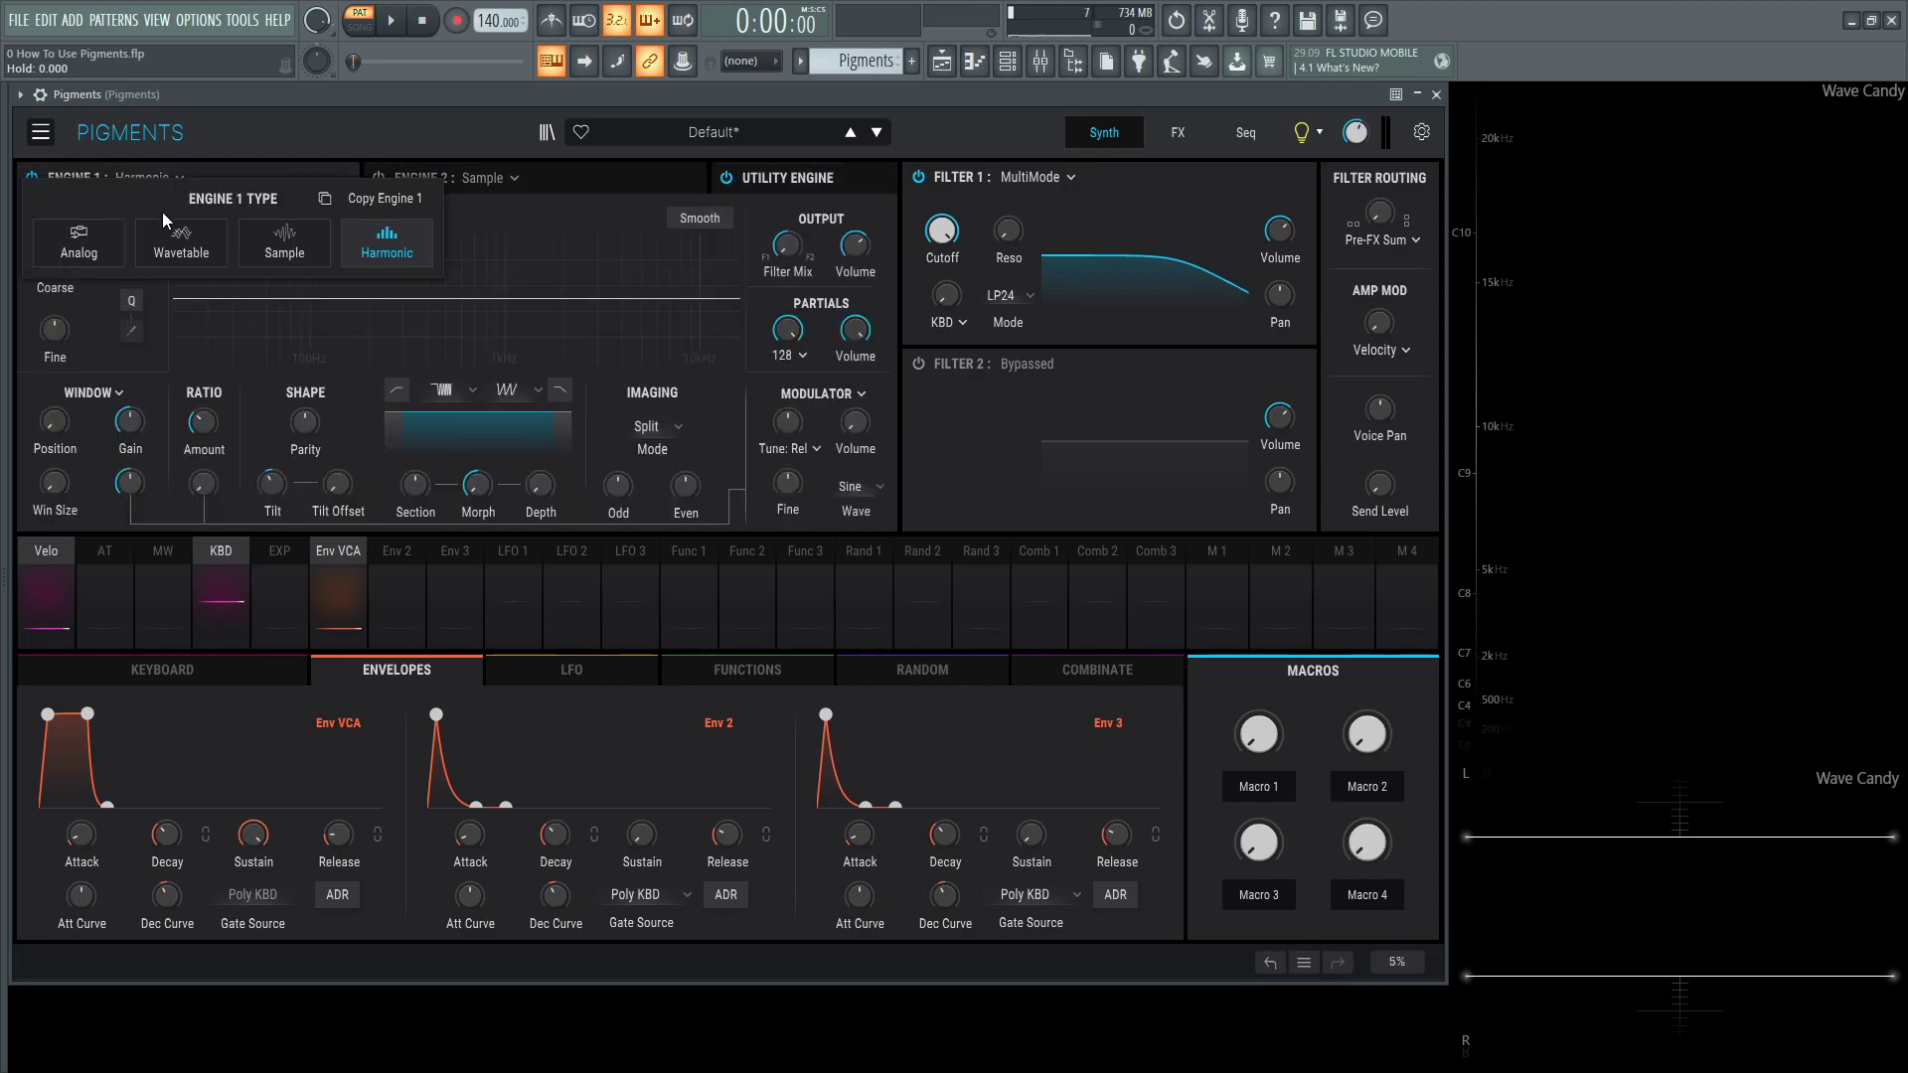
click(98, 243)
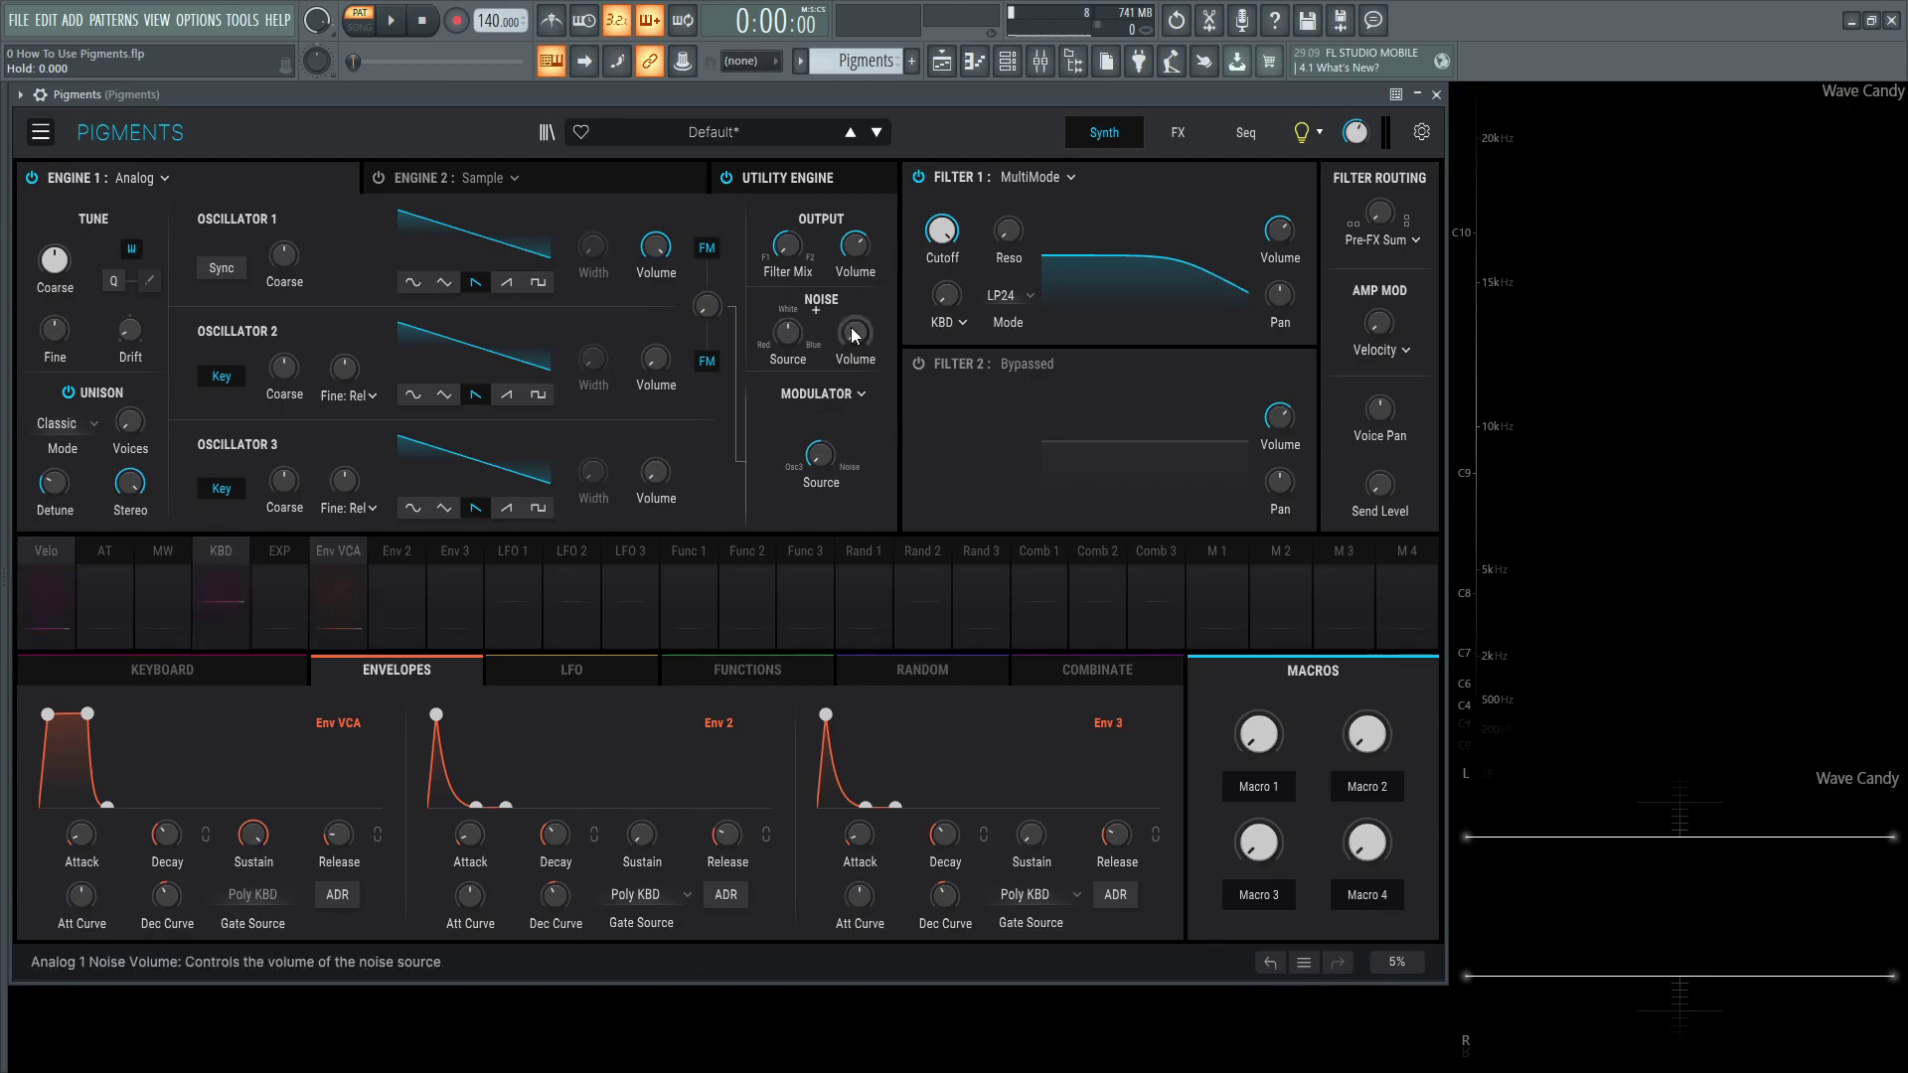
mouse_move(855, 336)
click(598, 171)
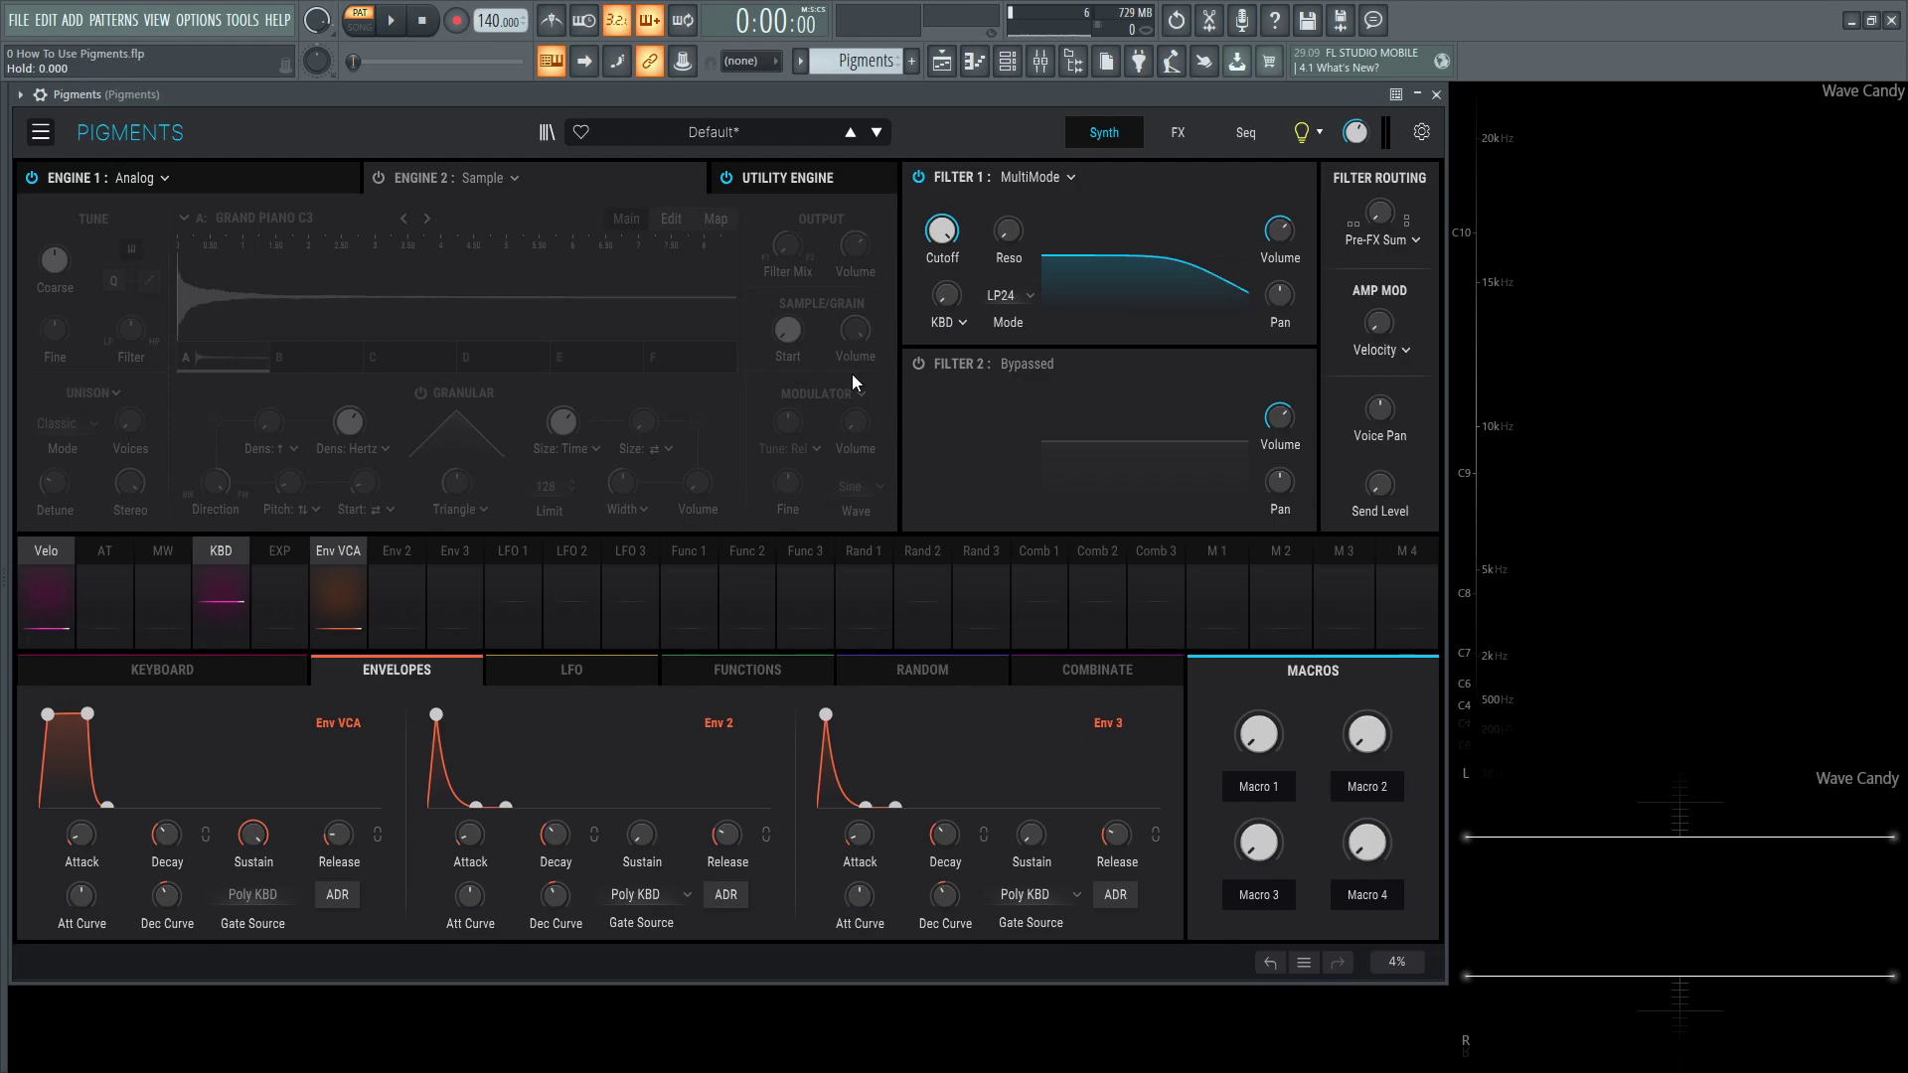
click(280, 183)
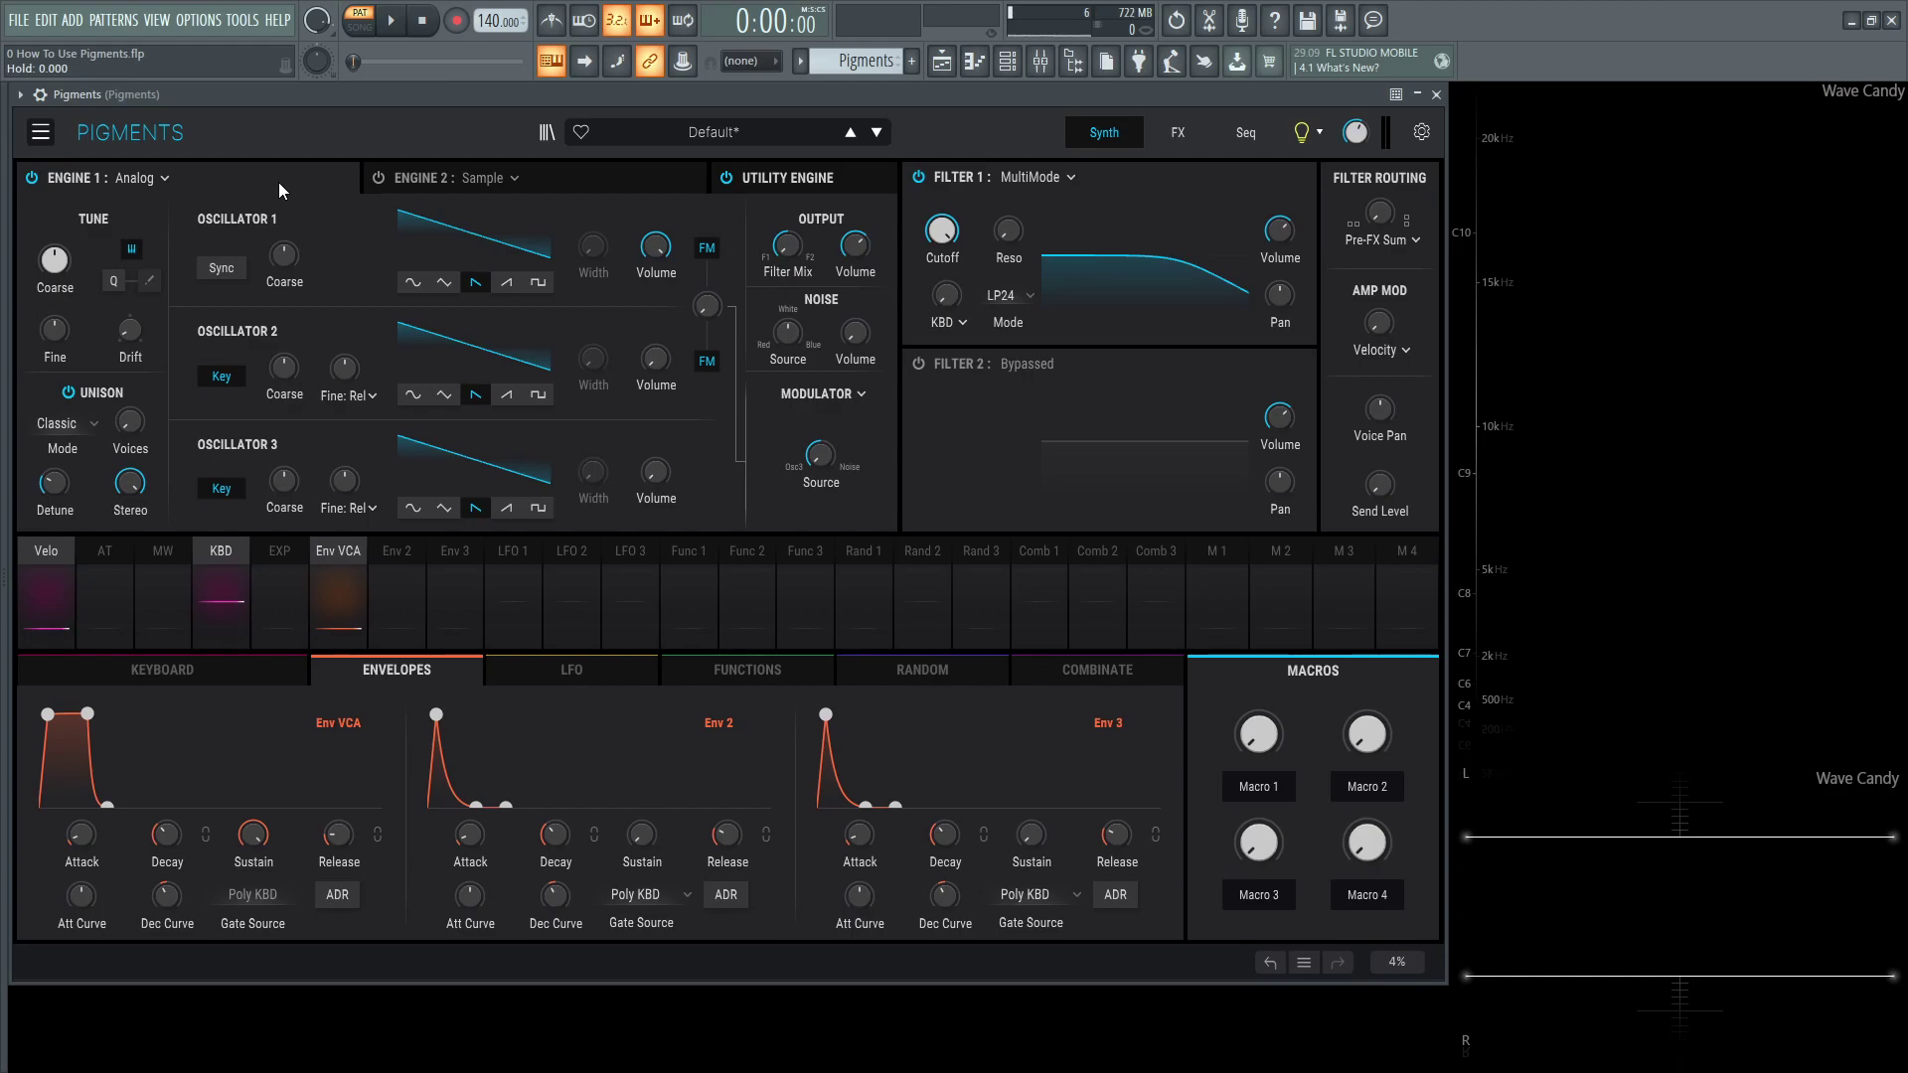
Keep Engine 1 on Analog, raise Oscillator 2's volume and increase the Unison voice count
mouse_move(937, 242)
click(39, 132)
click(157, 183)
click(195, 235)
drag(640, 362, 640, 338)
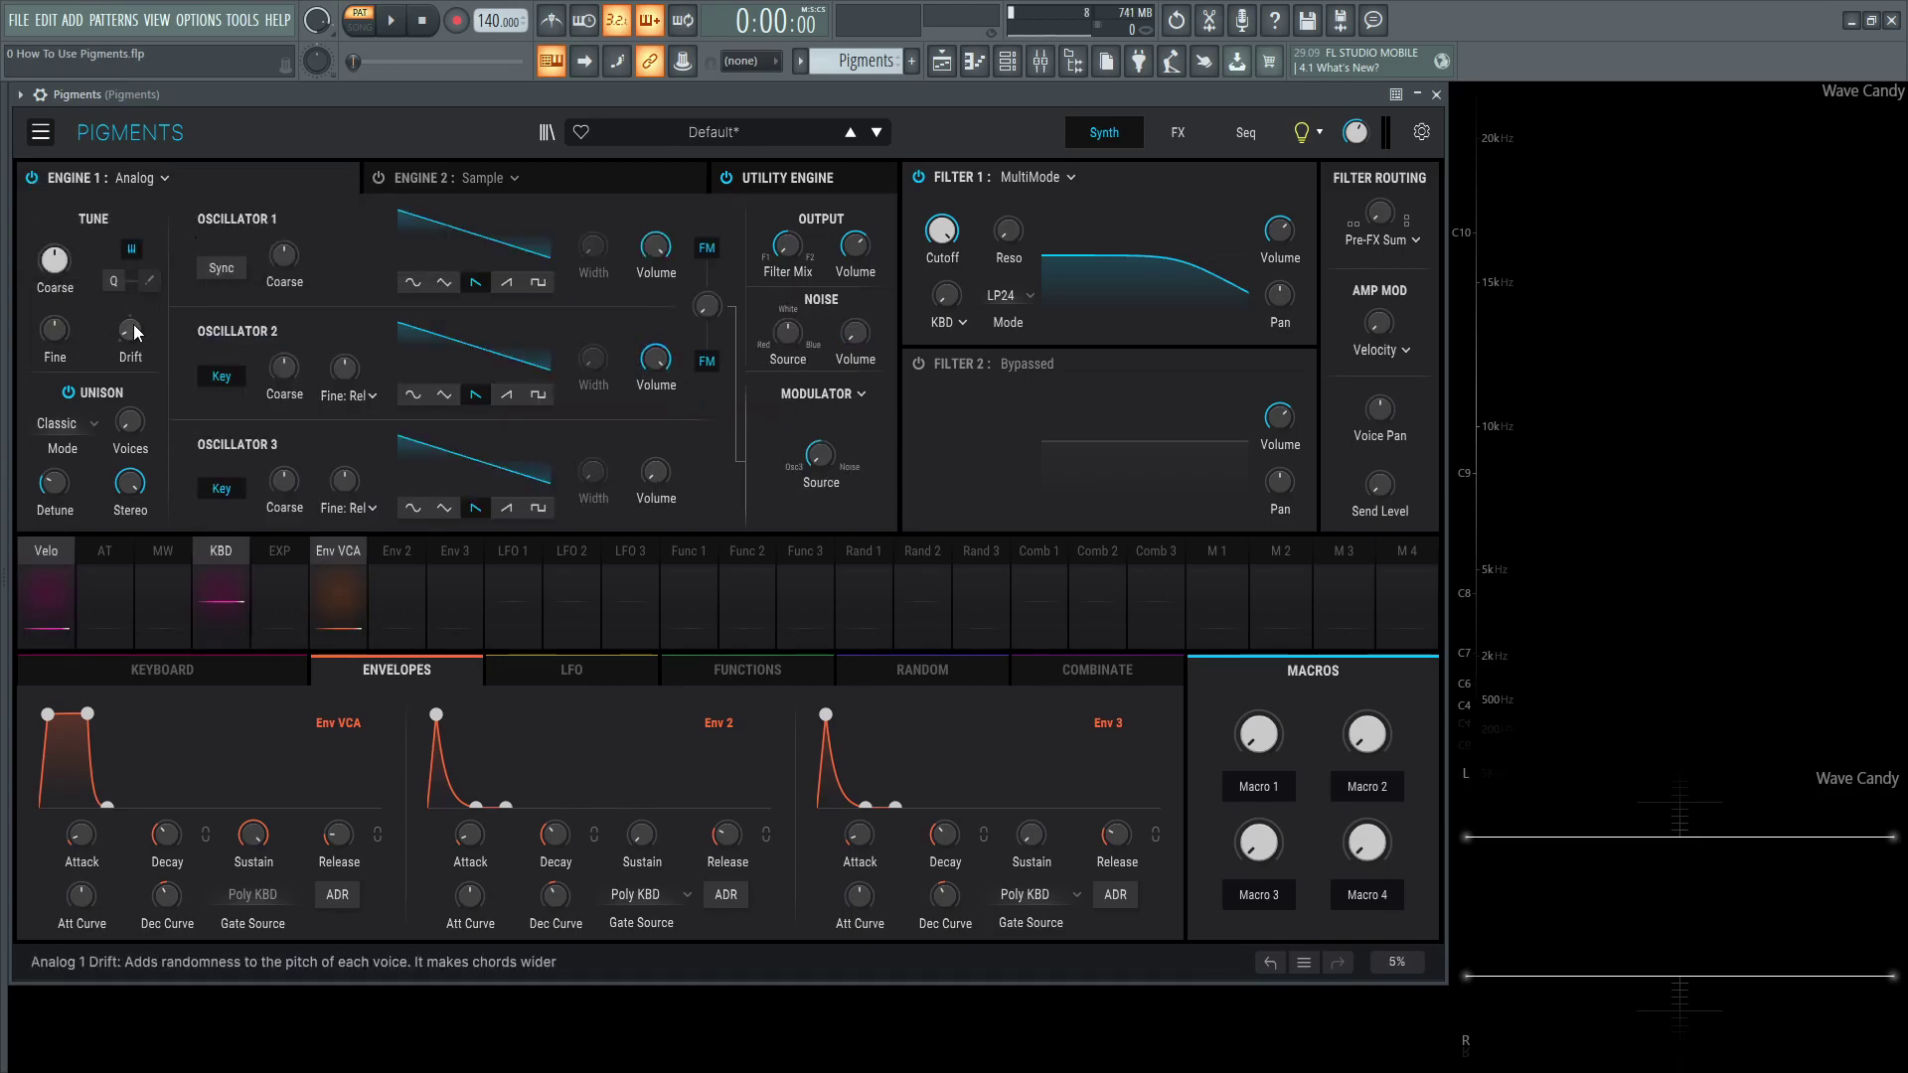
mouse_move(127, 346)
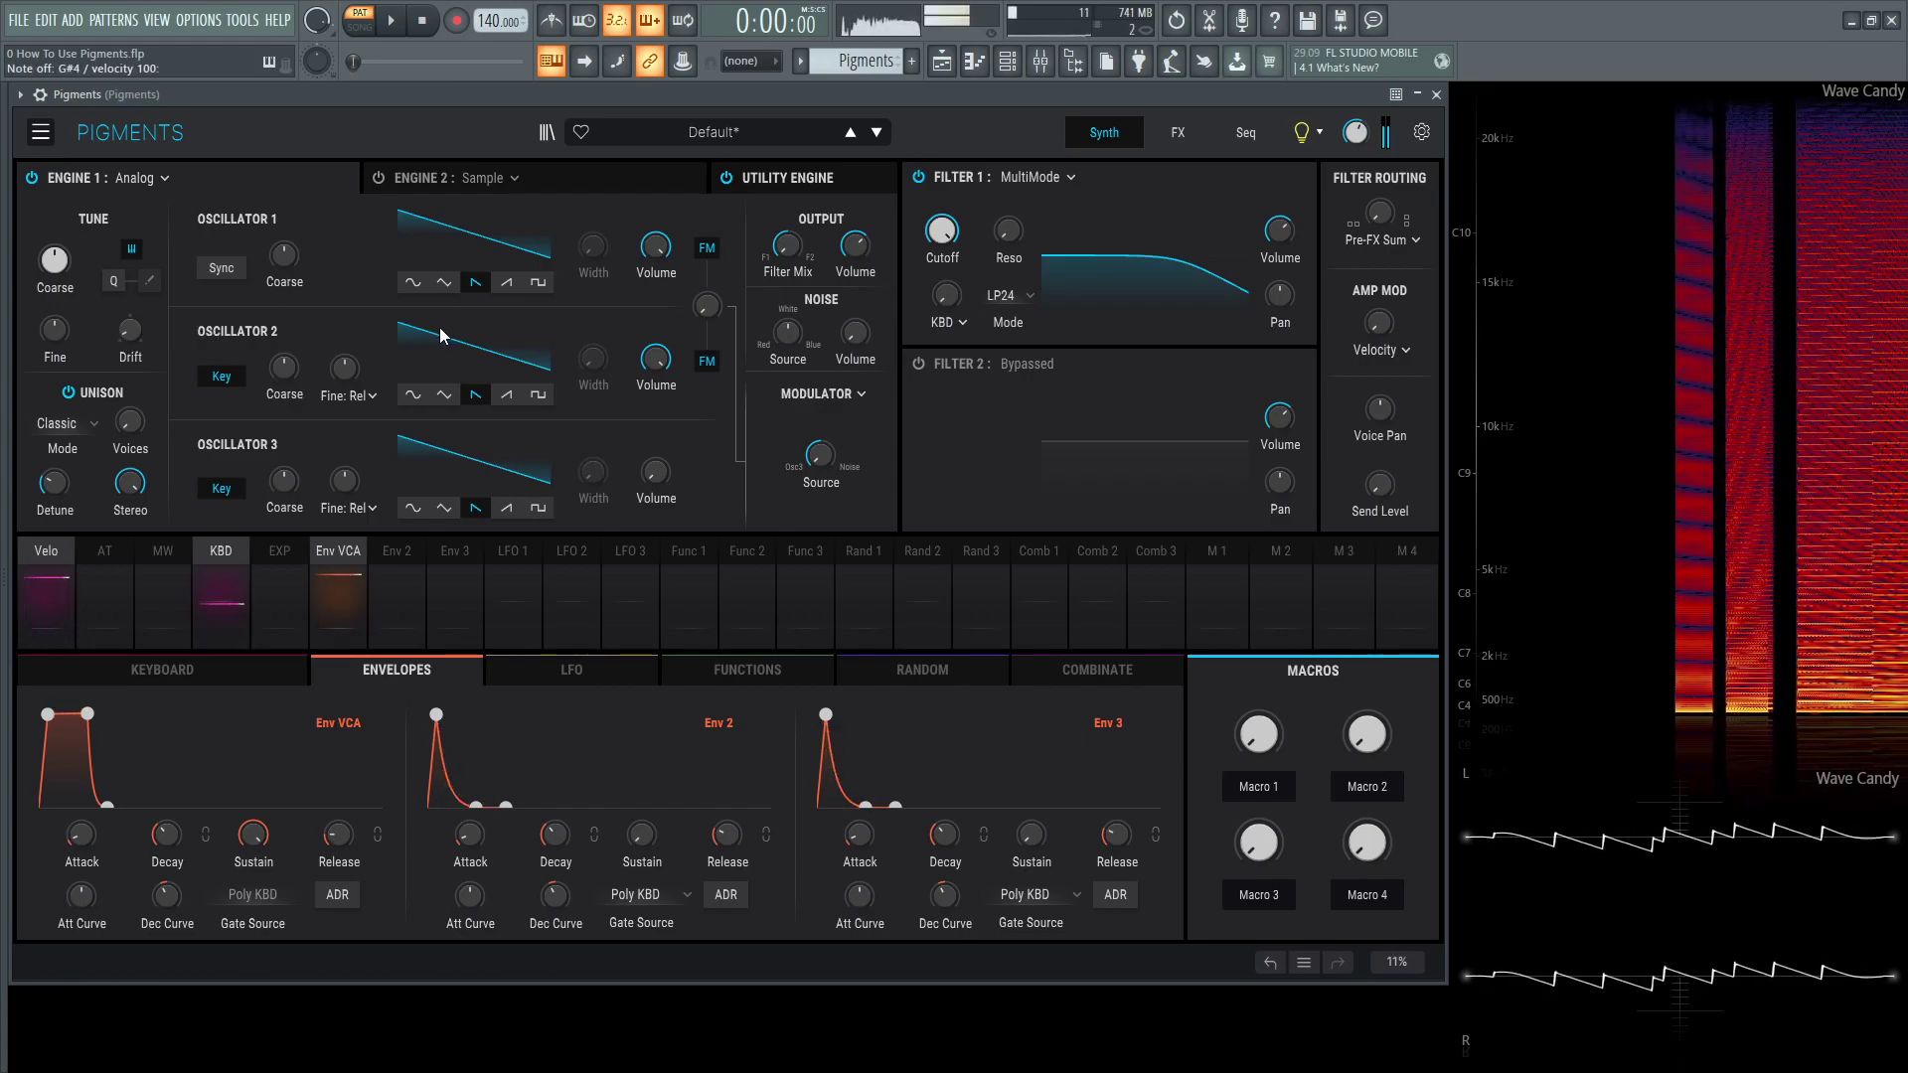
drag(130, 421, 130, 407)
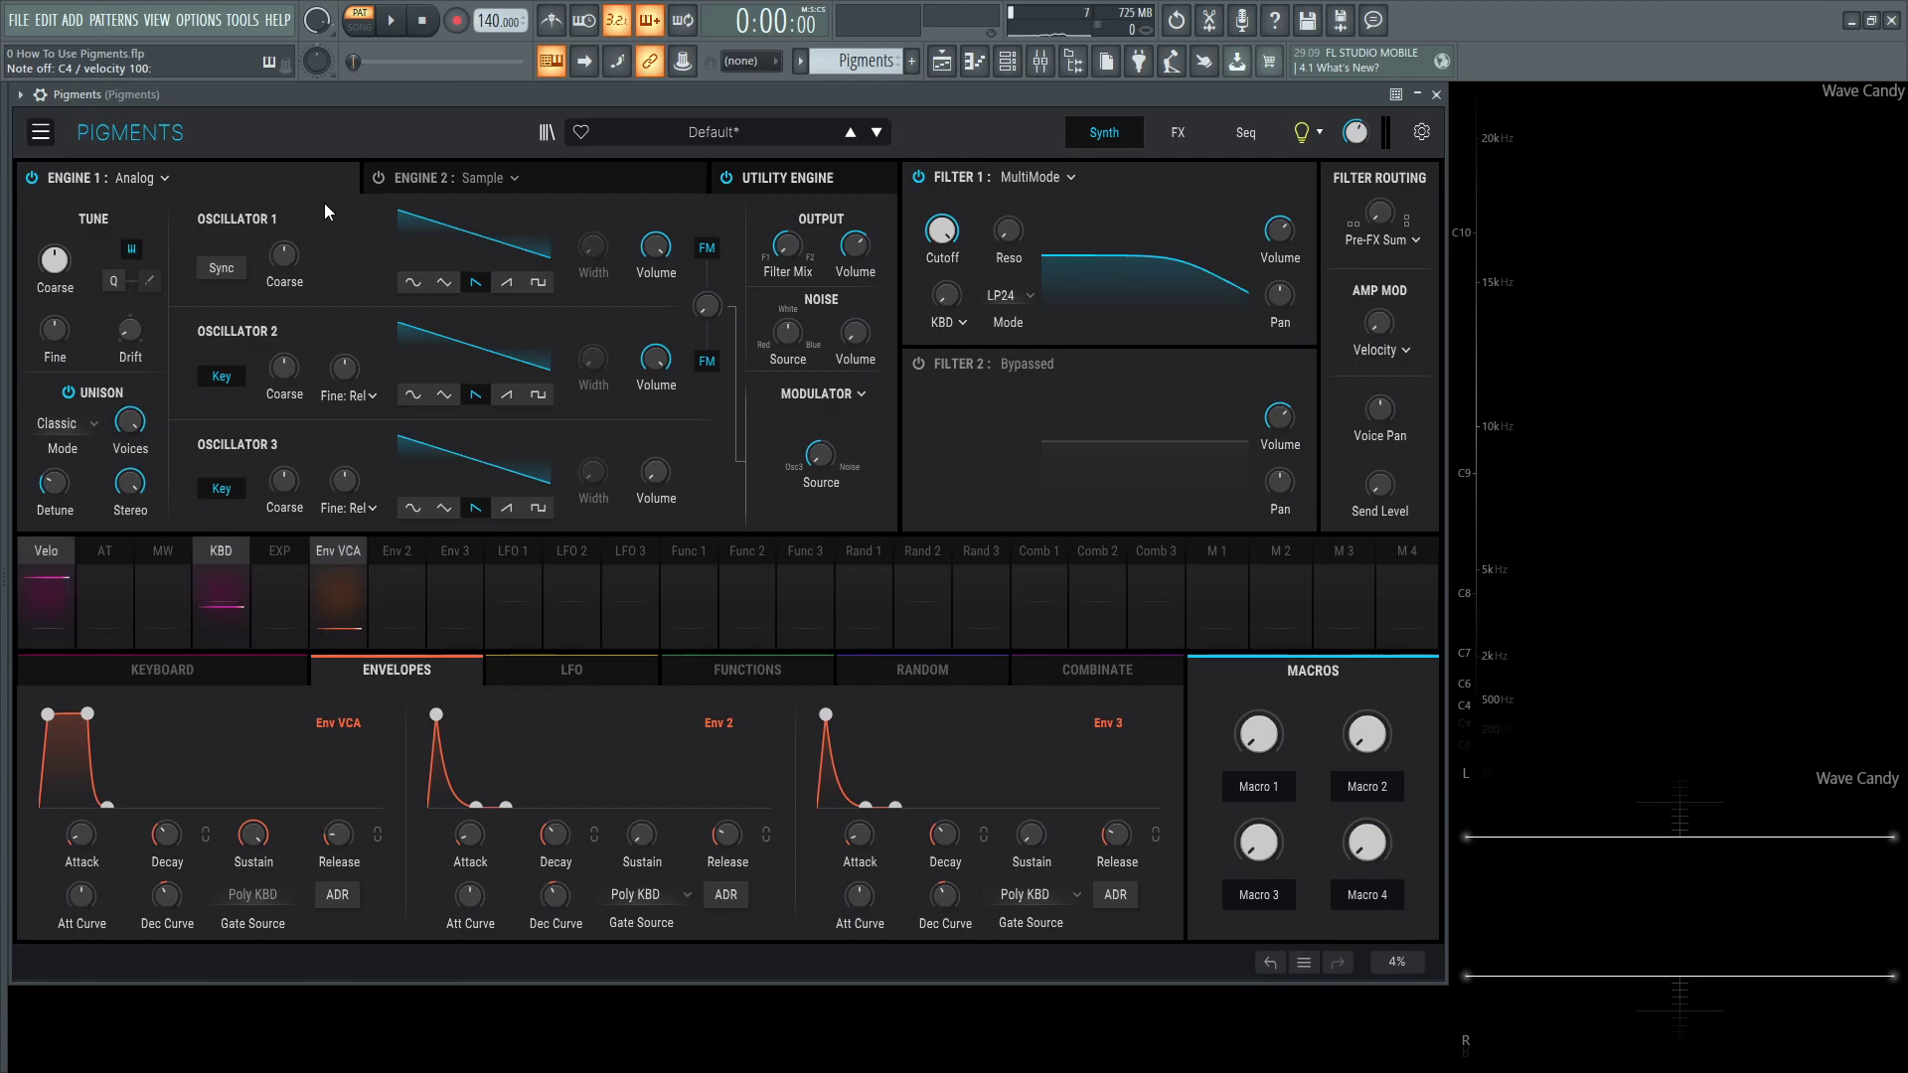
click(1054, 177)
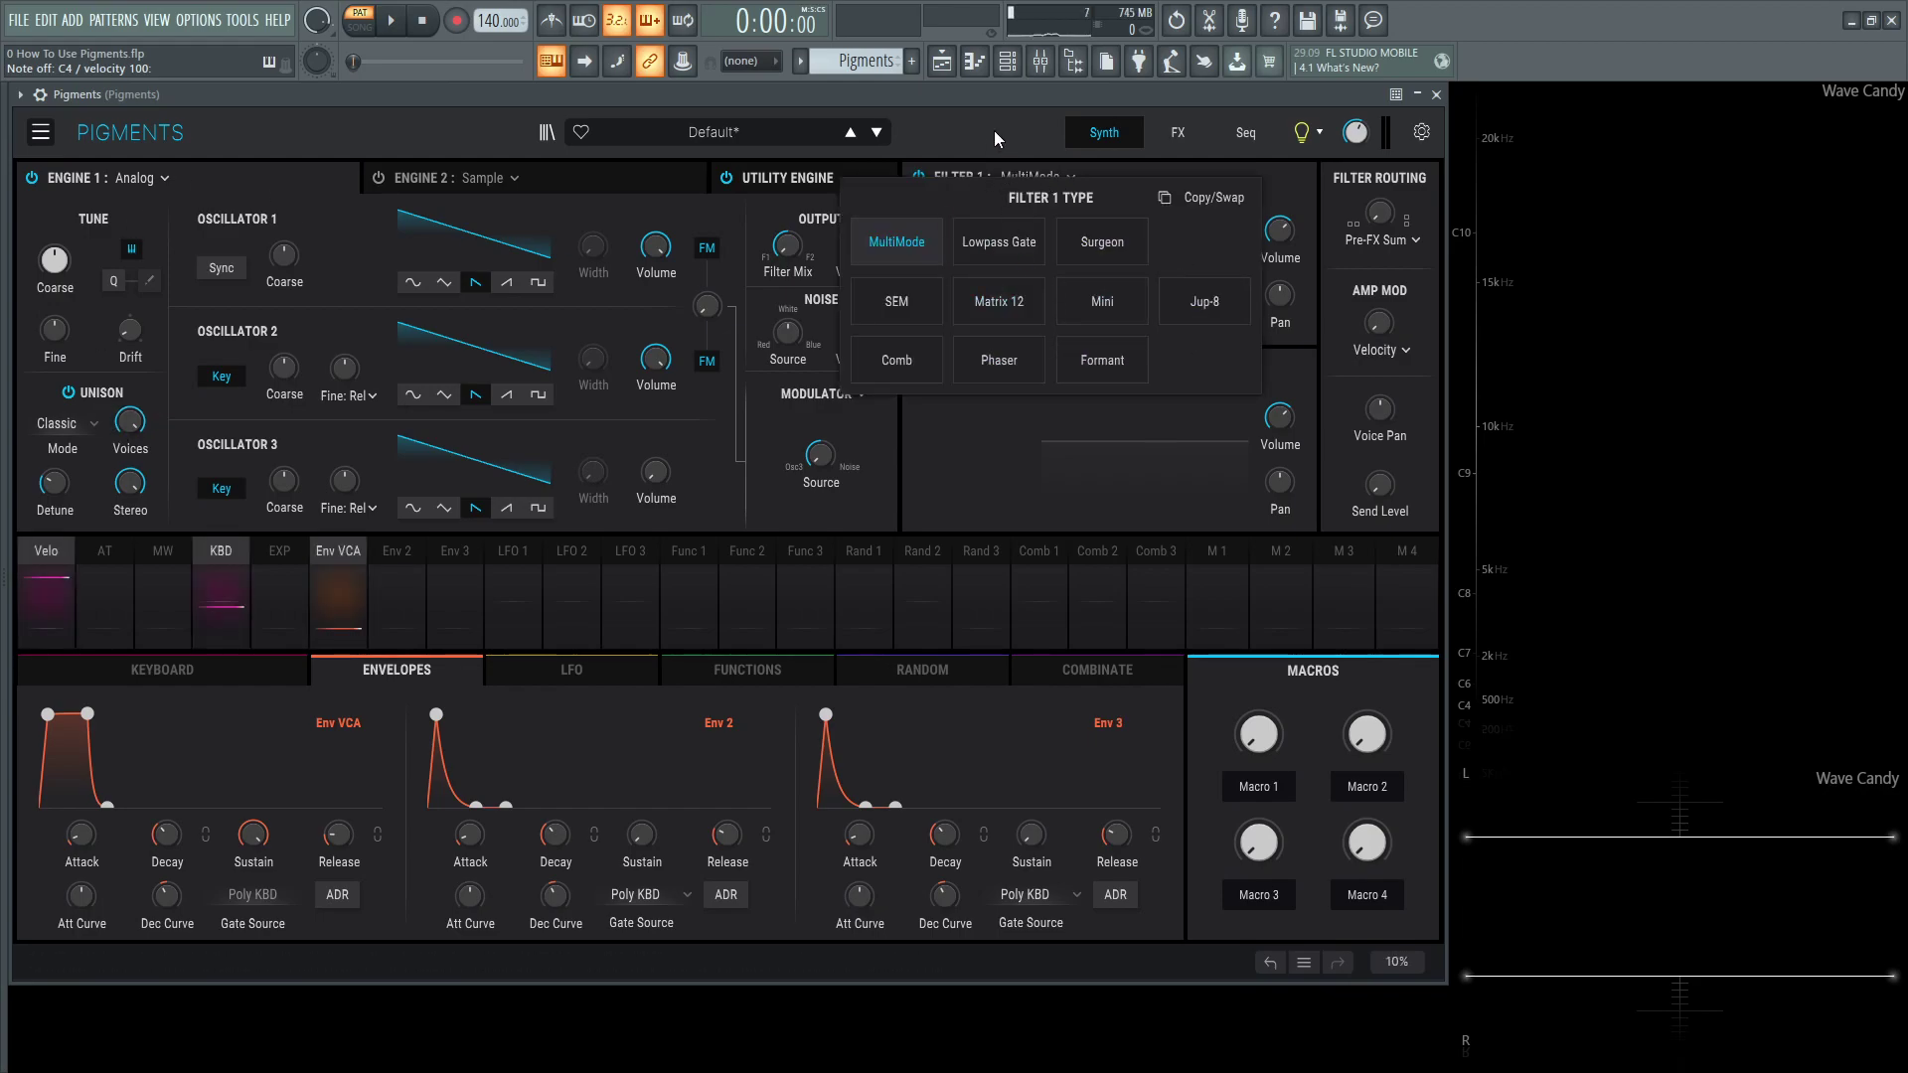
click(906, 508)
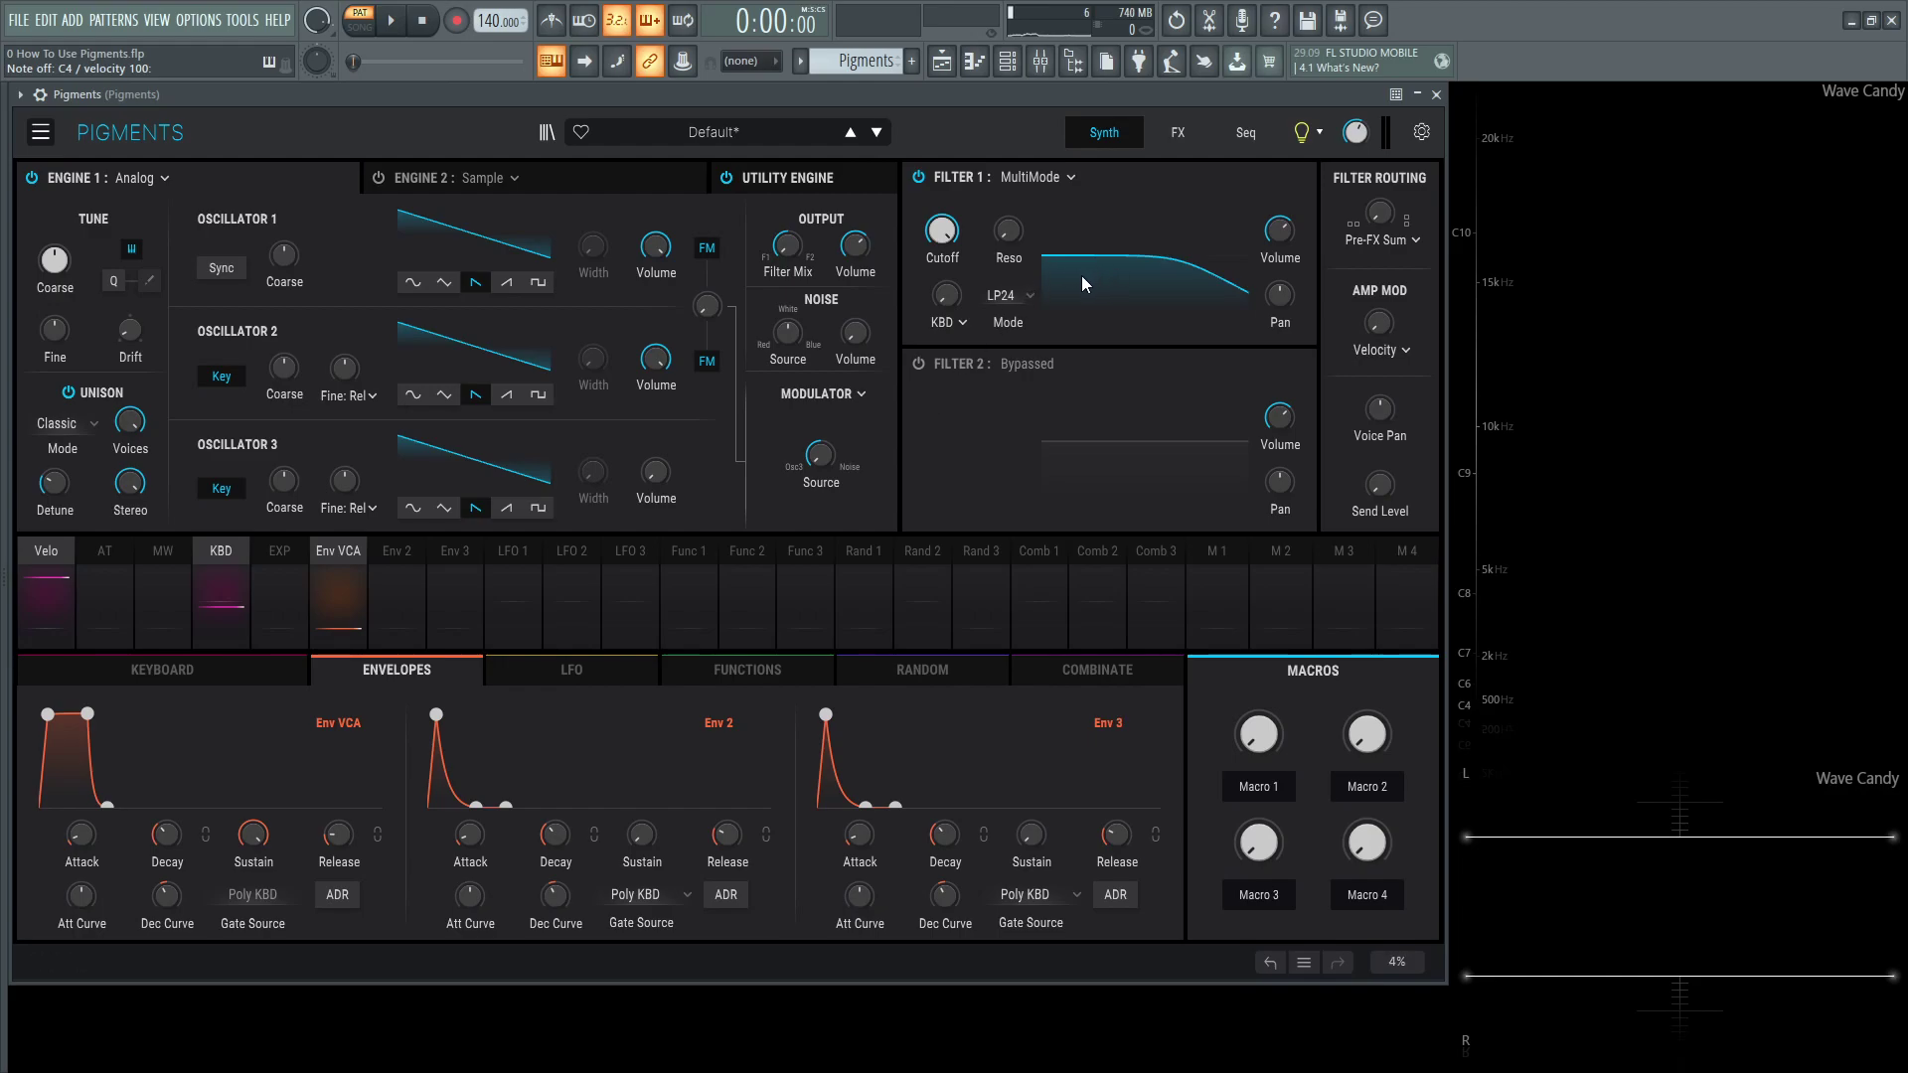
click(164, 180)
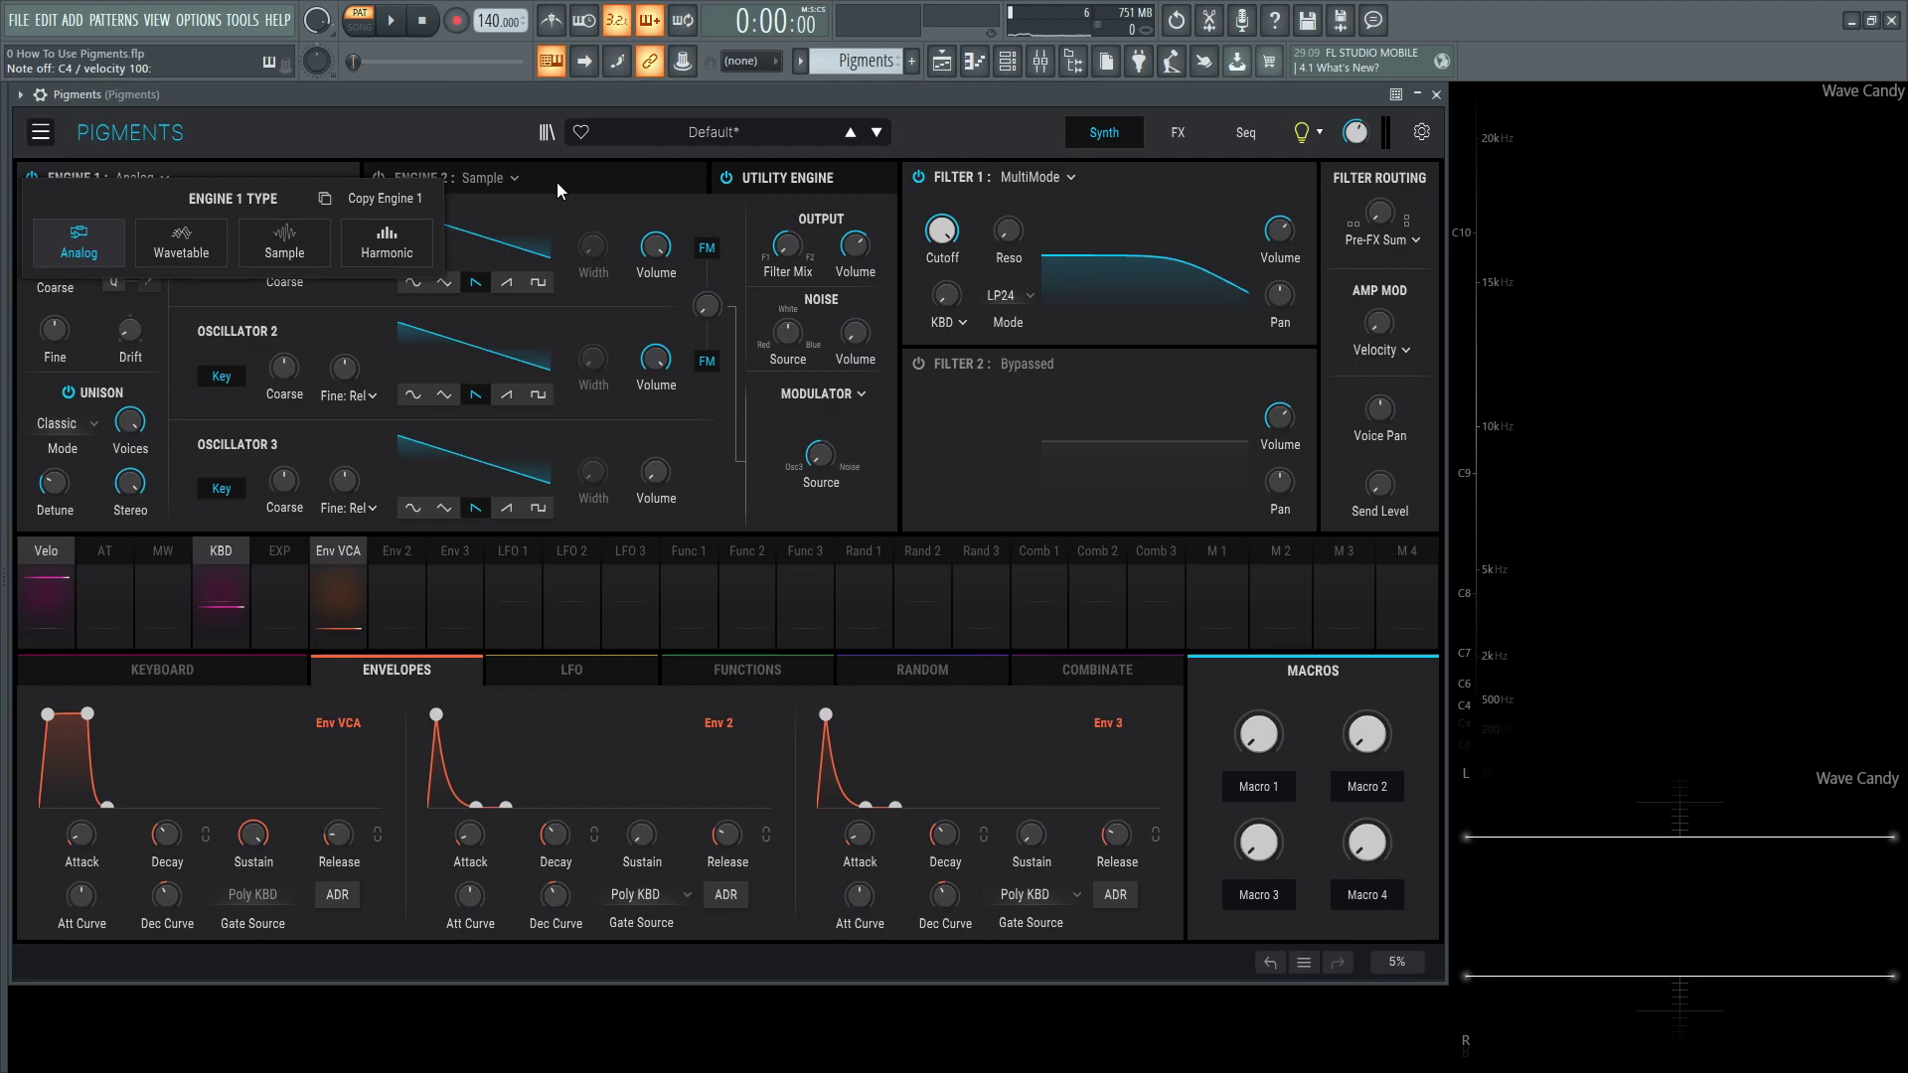
click(624, 183)
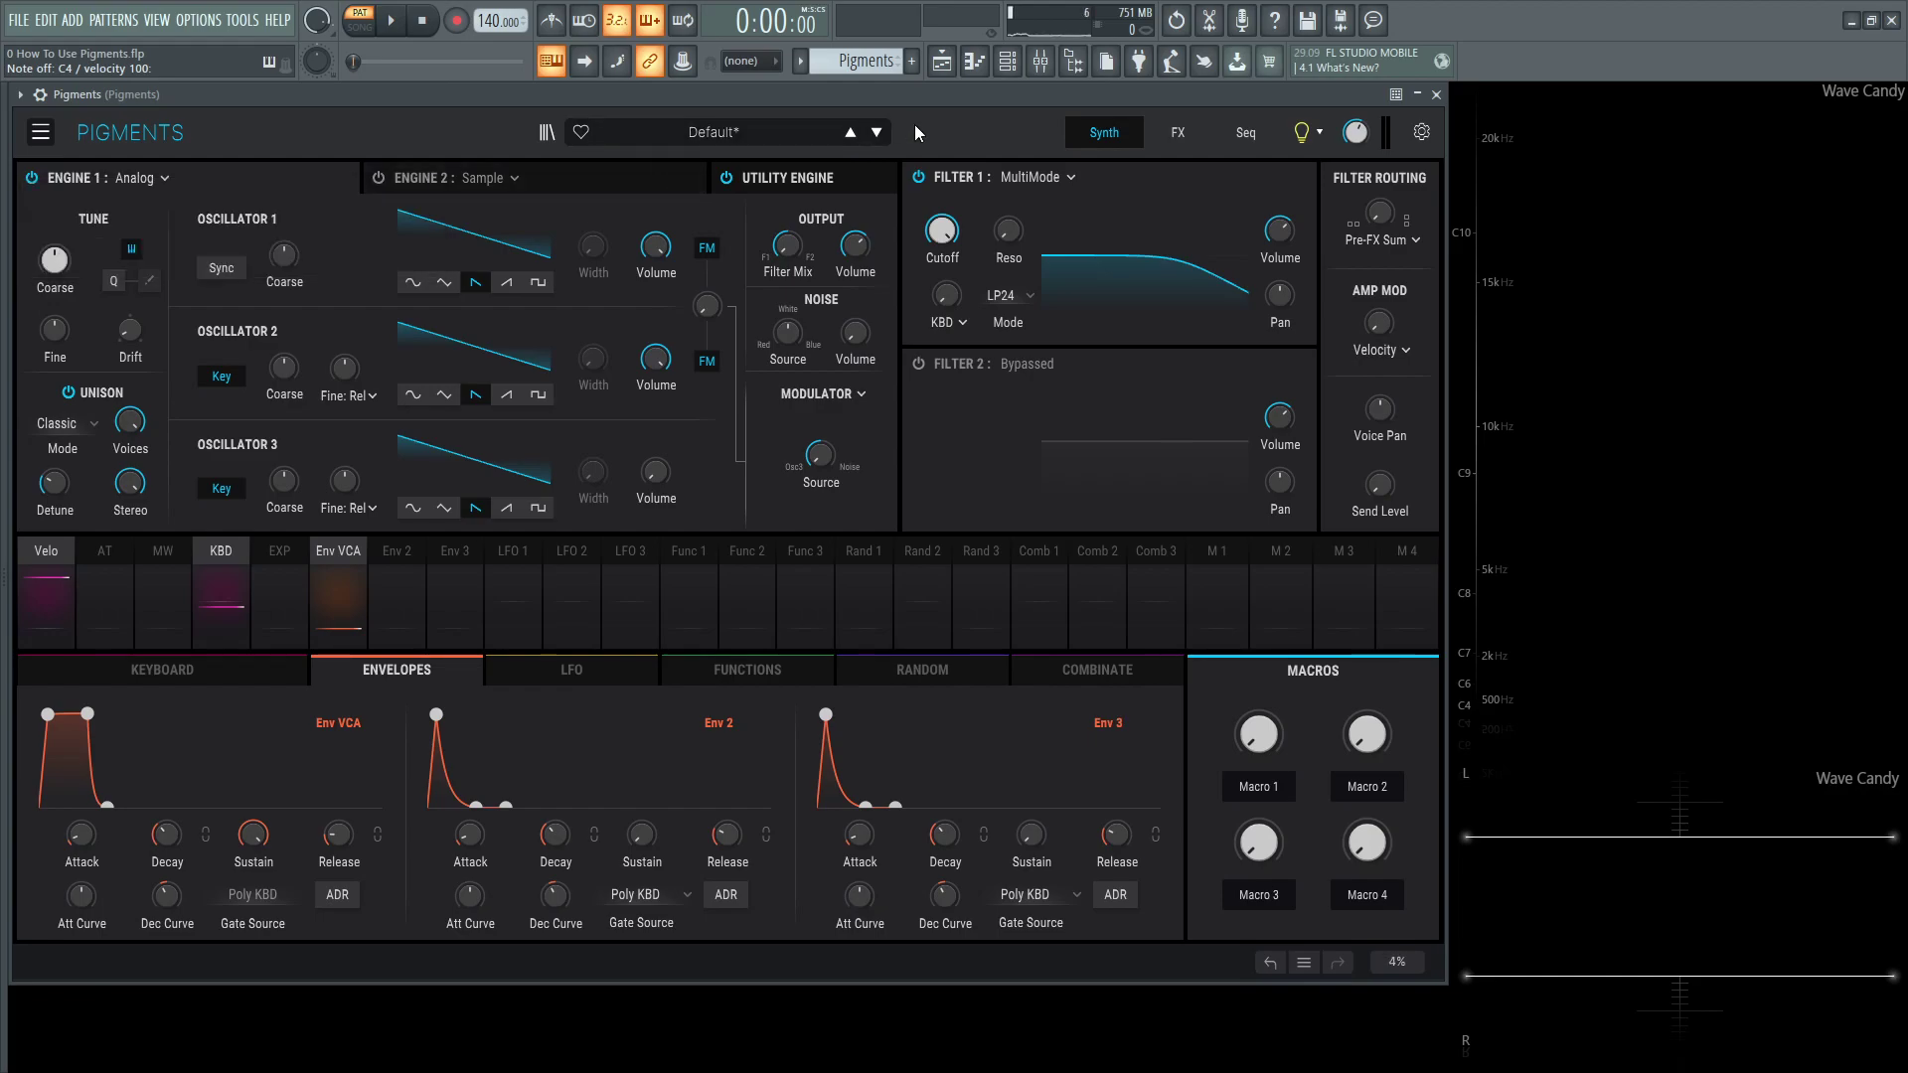
On the FX page, set FX A's Delay and Reverb slots to None
click(1180, 134)
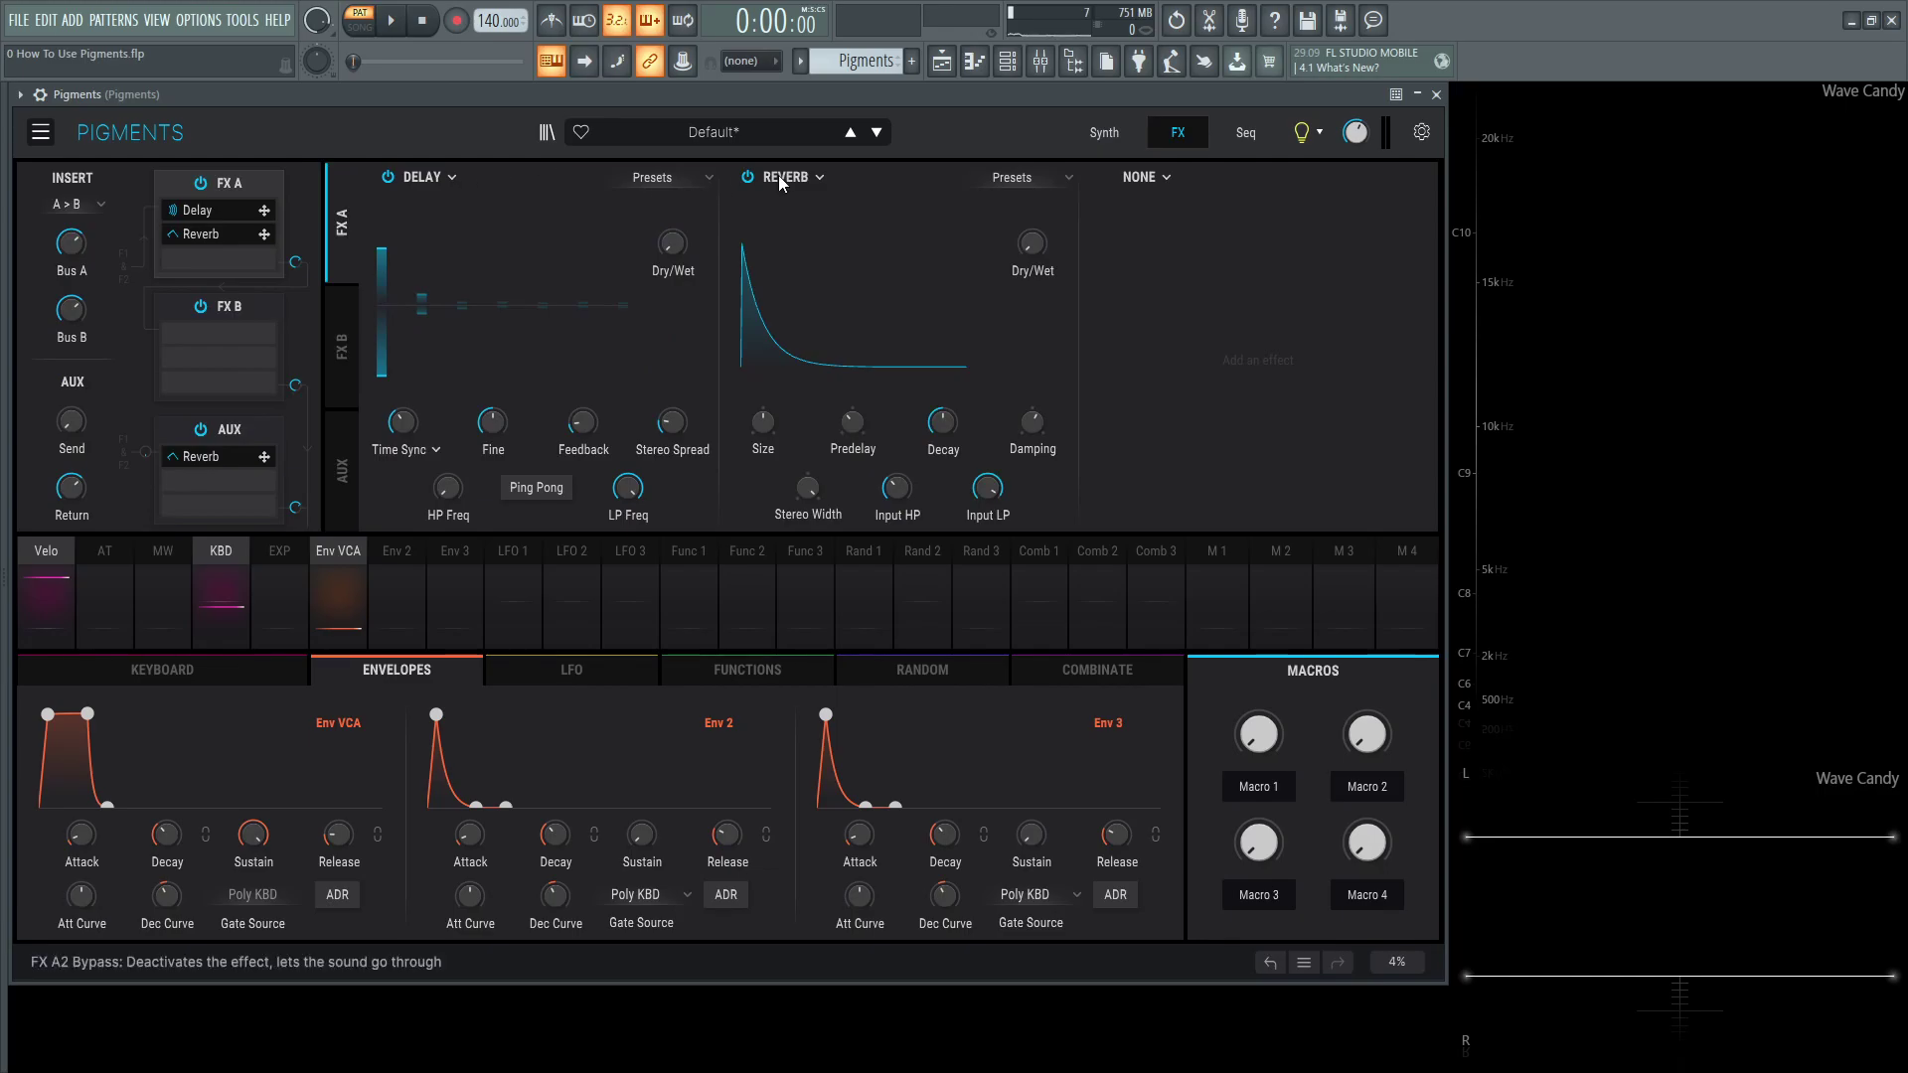
click(446, 177)
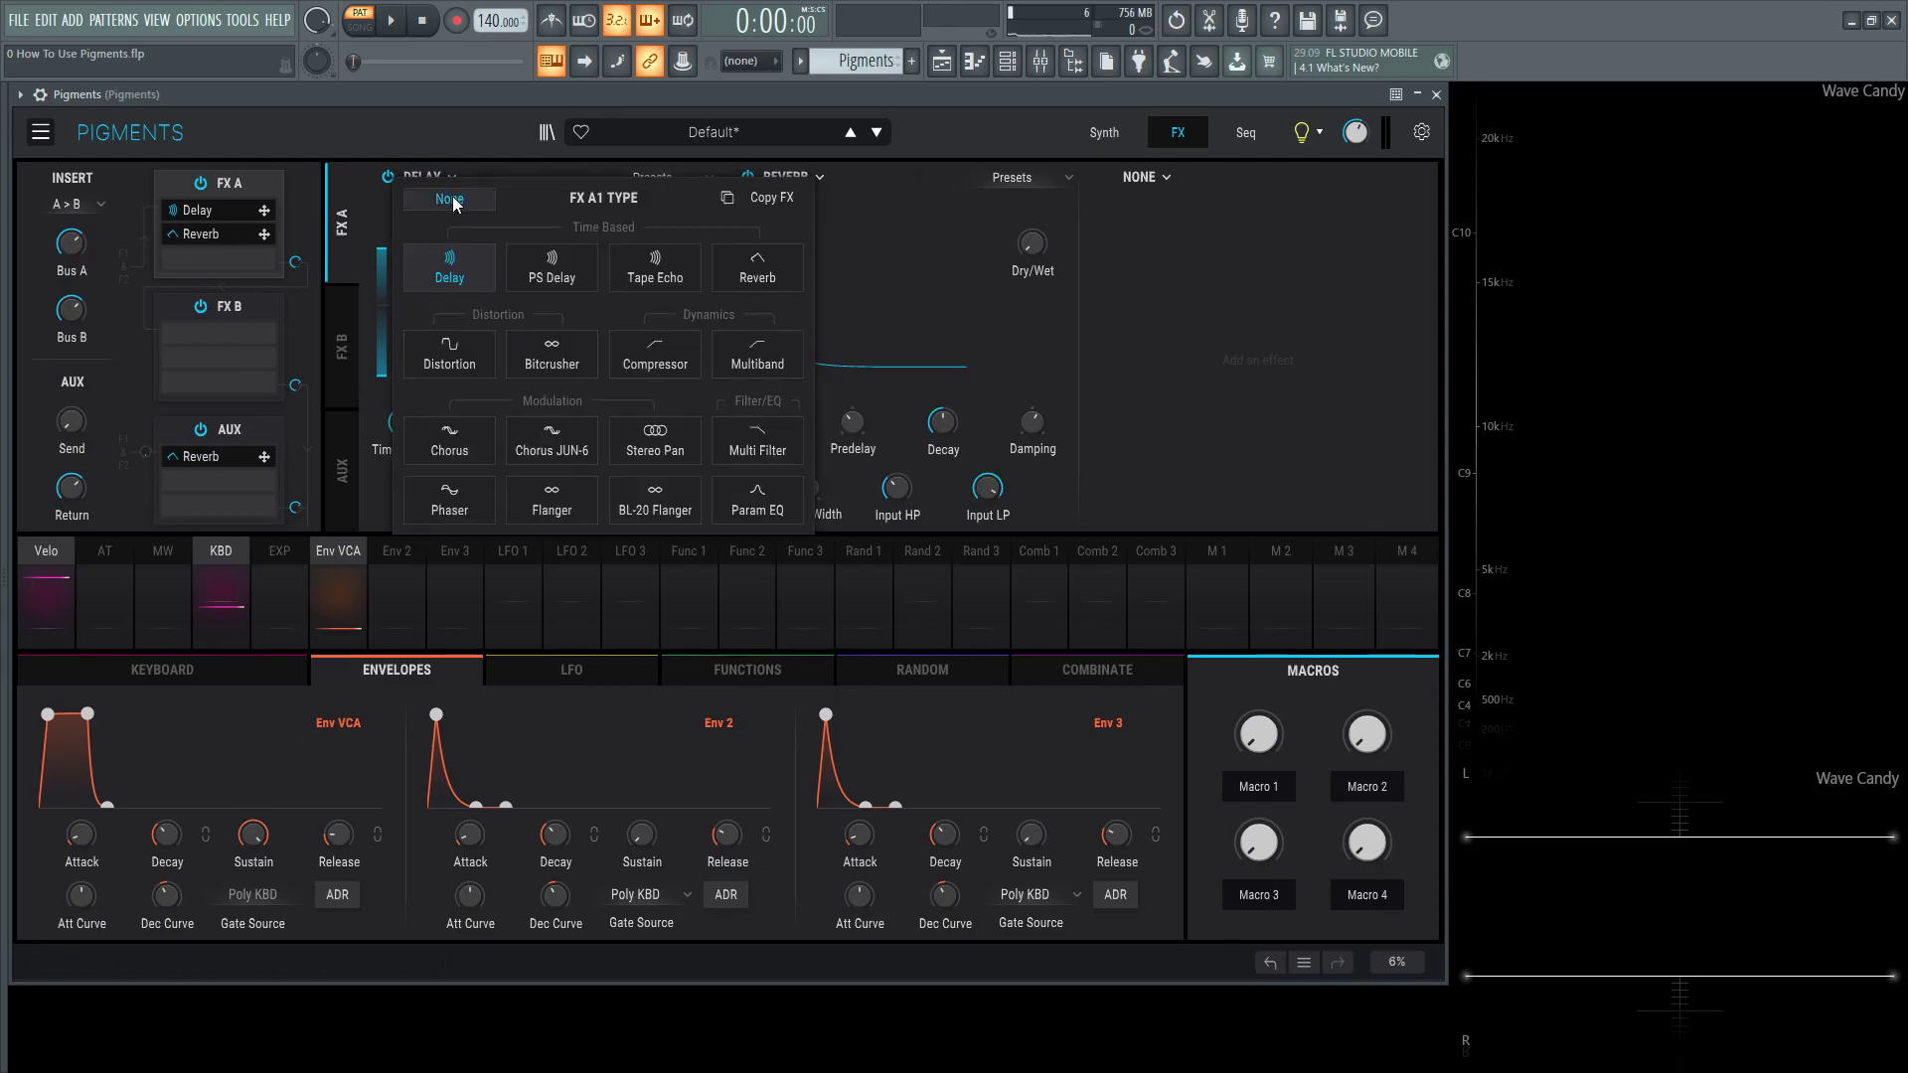
click(442, 196)
click(815, 178)
click(827, 203)
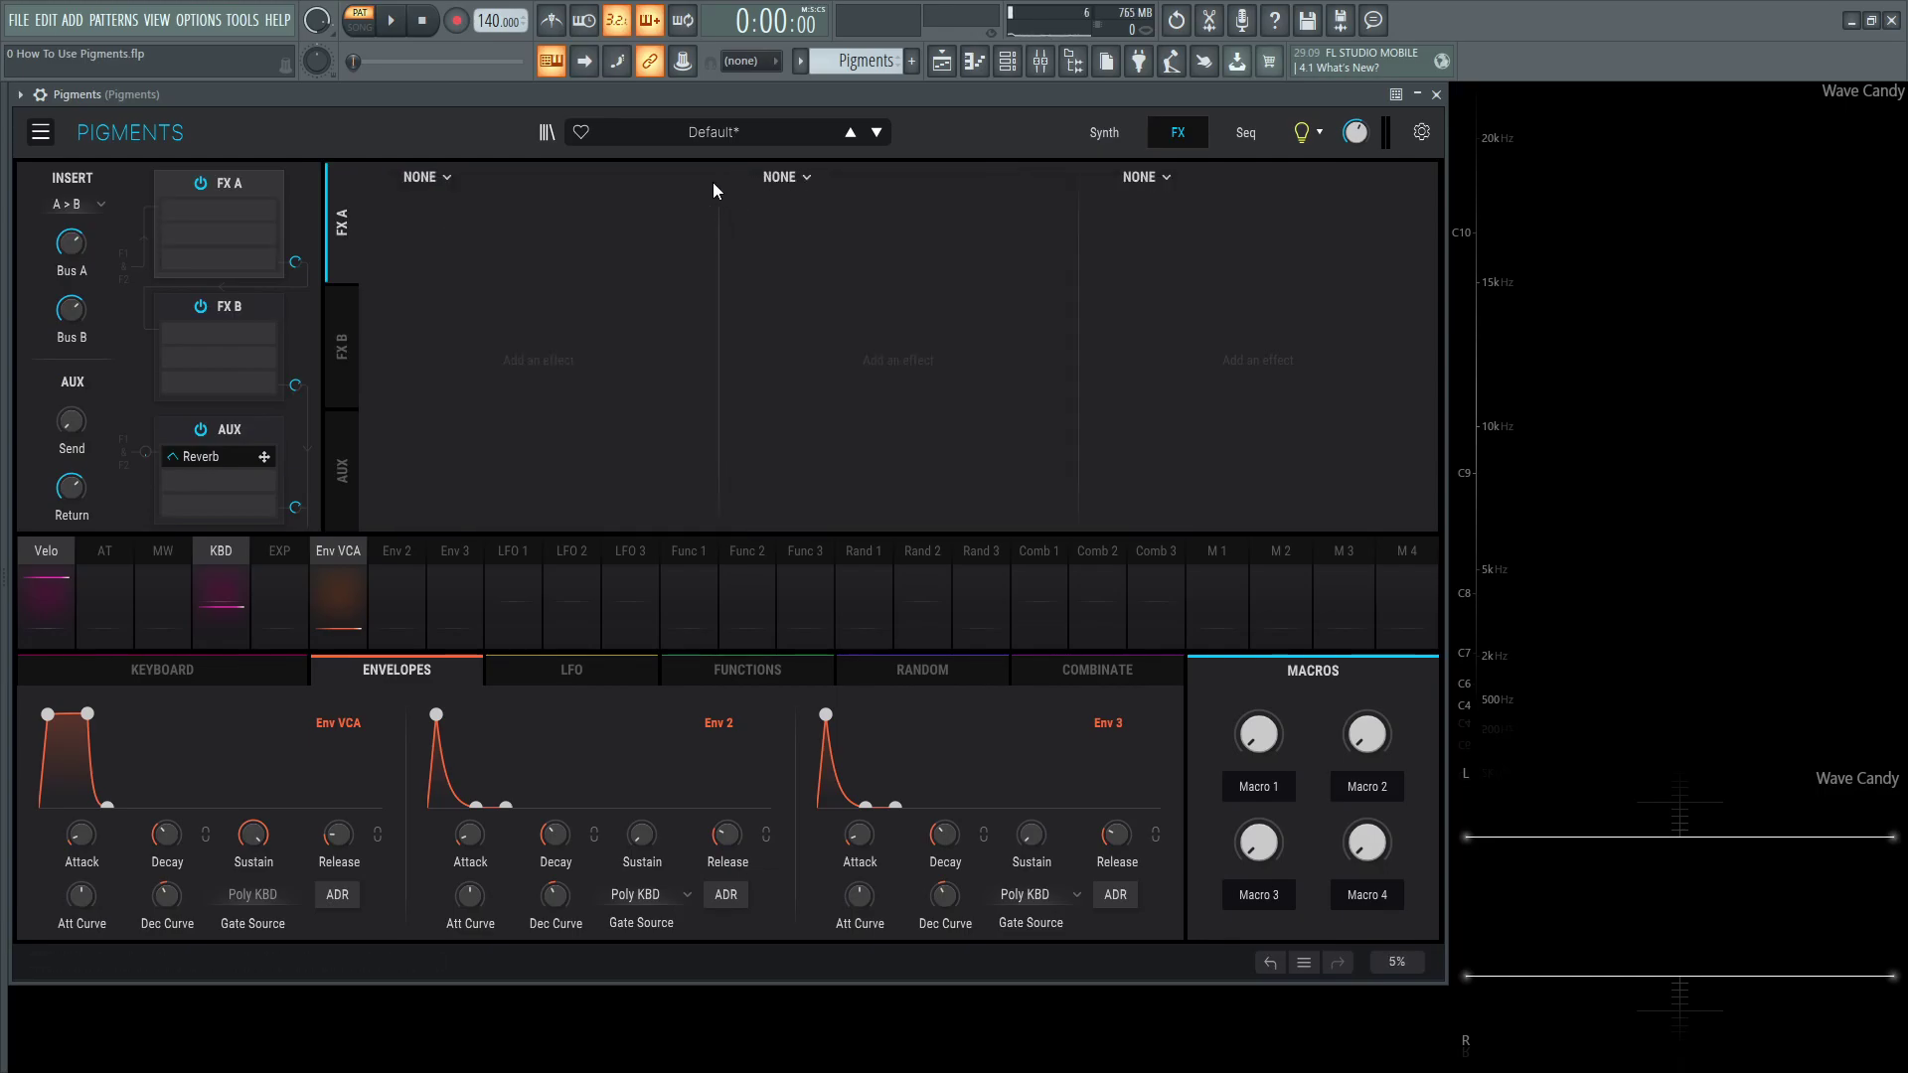
Check the FX B and AUX buses, then go to the Synth page and back to FX
click(346, 350)
click(348, 460)
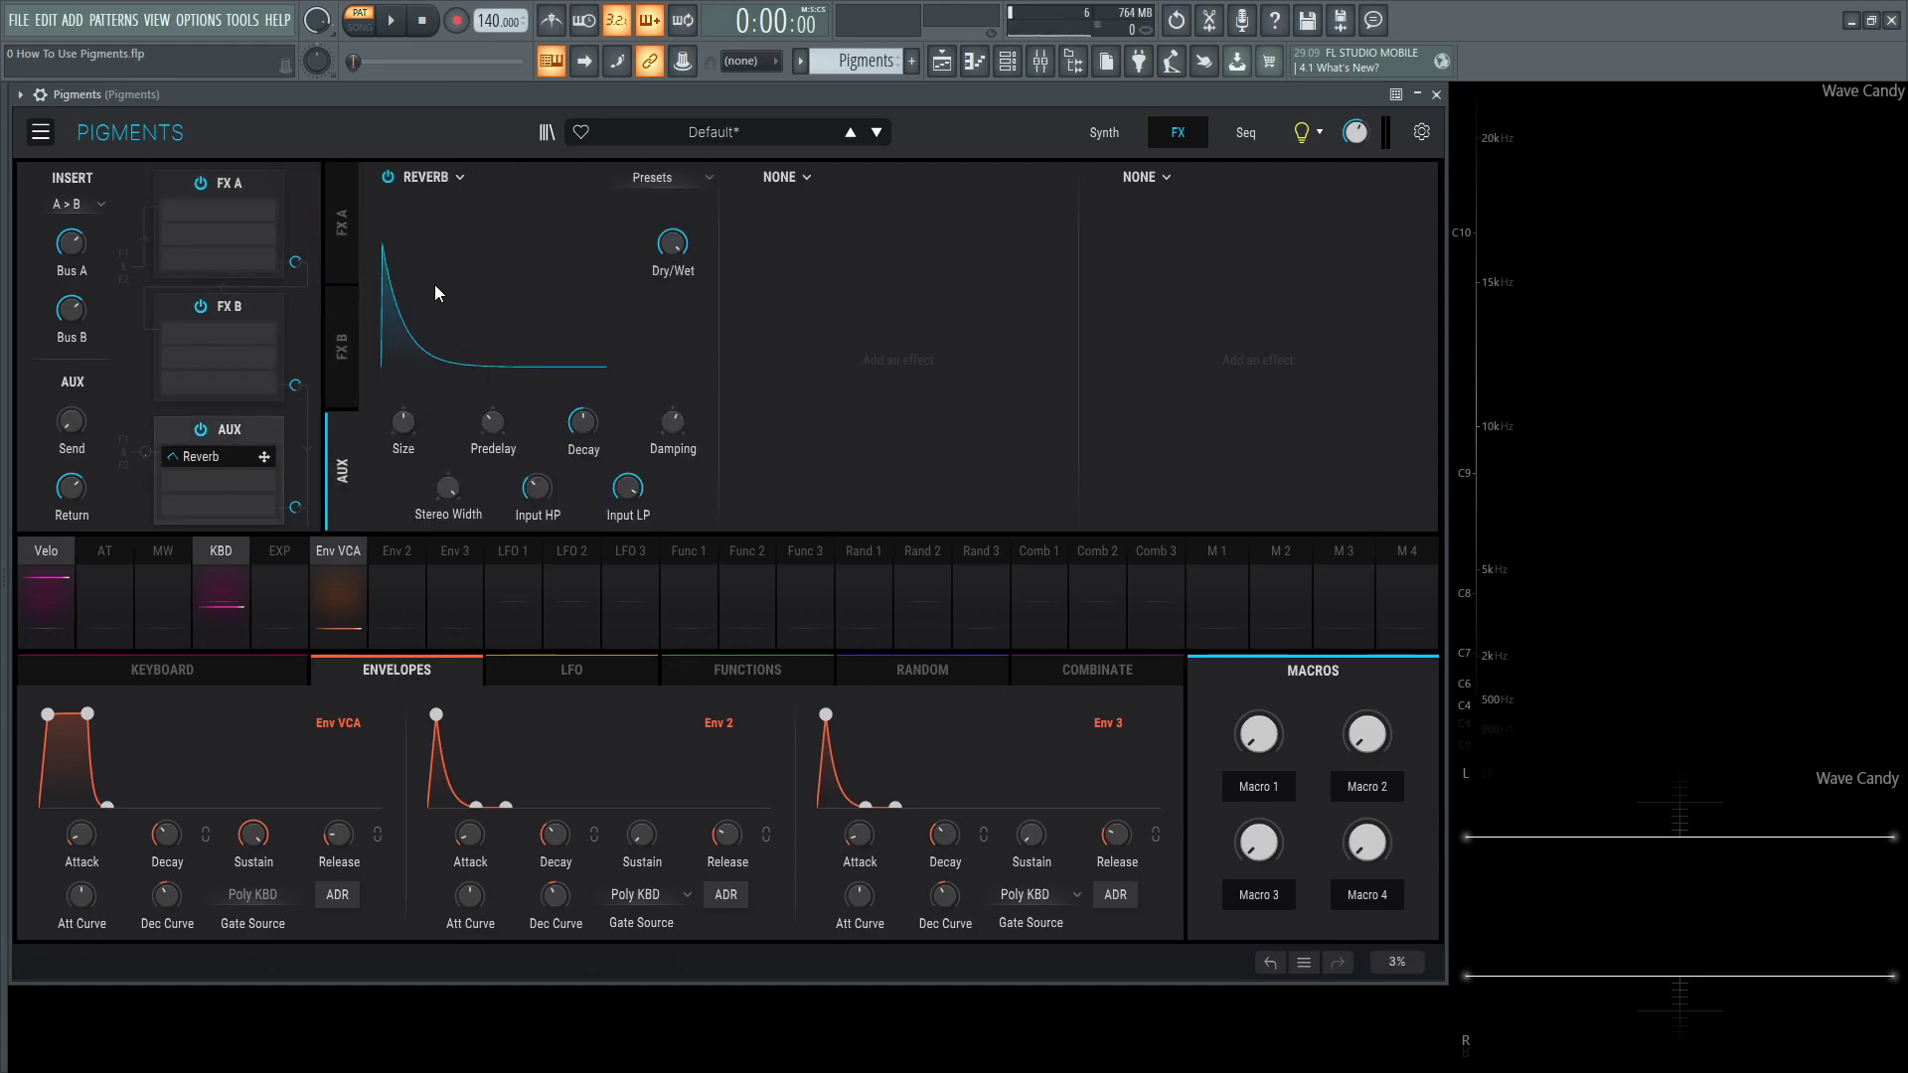
click(355, 235)
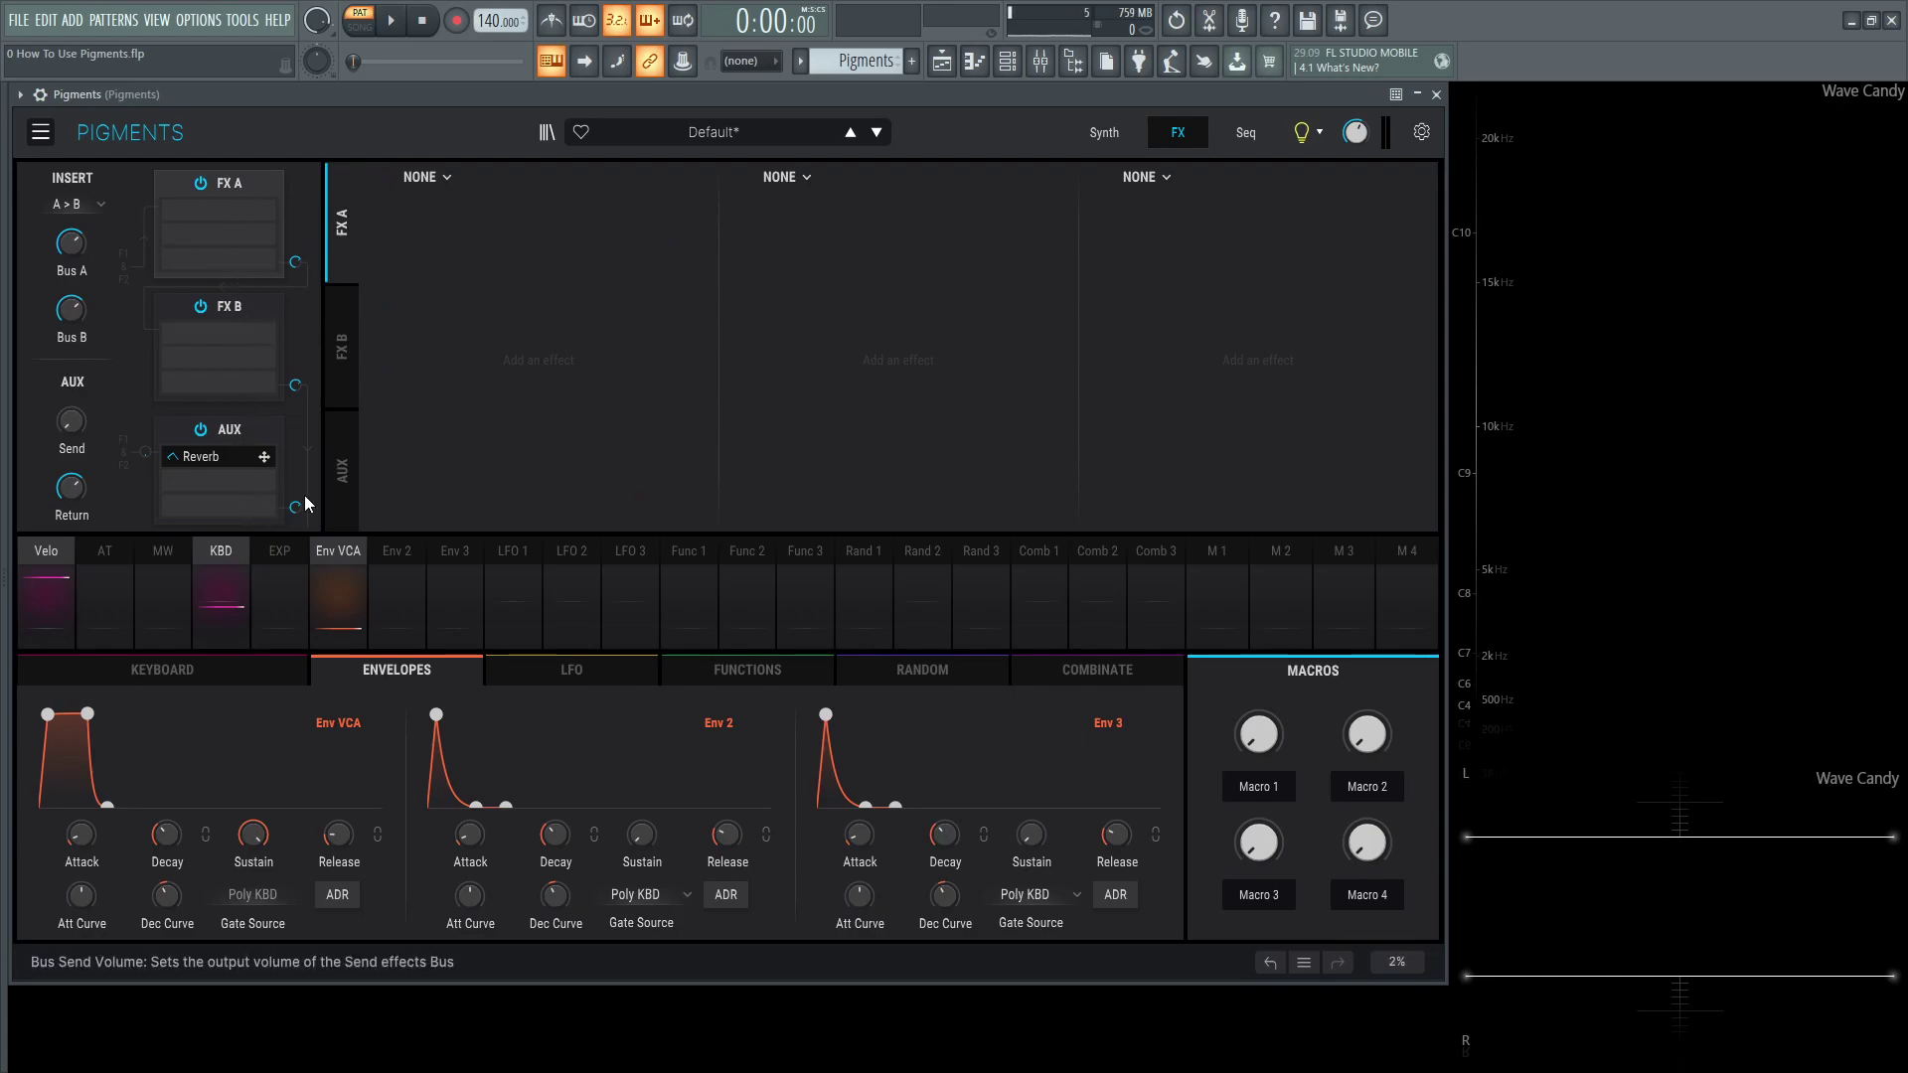
click(1101, 132)
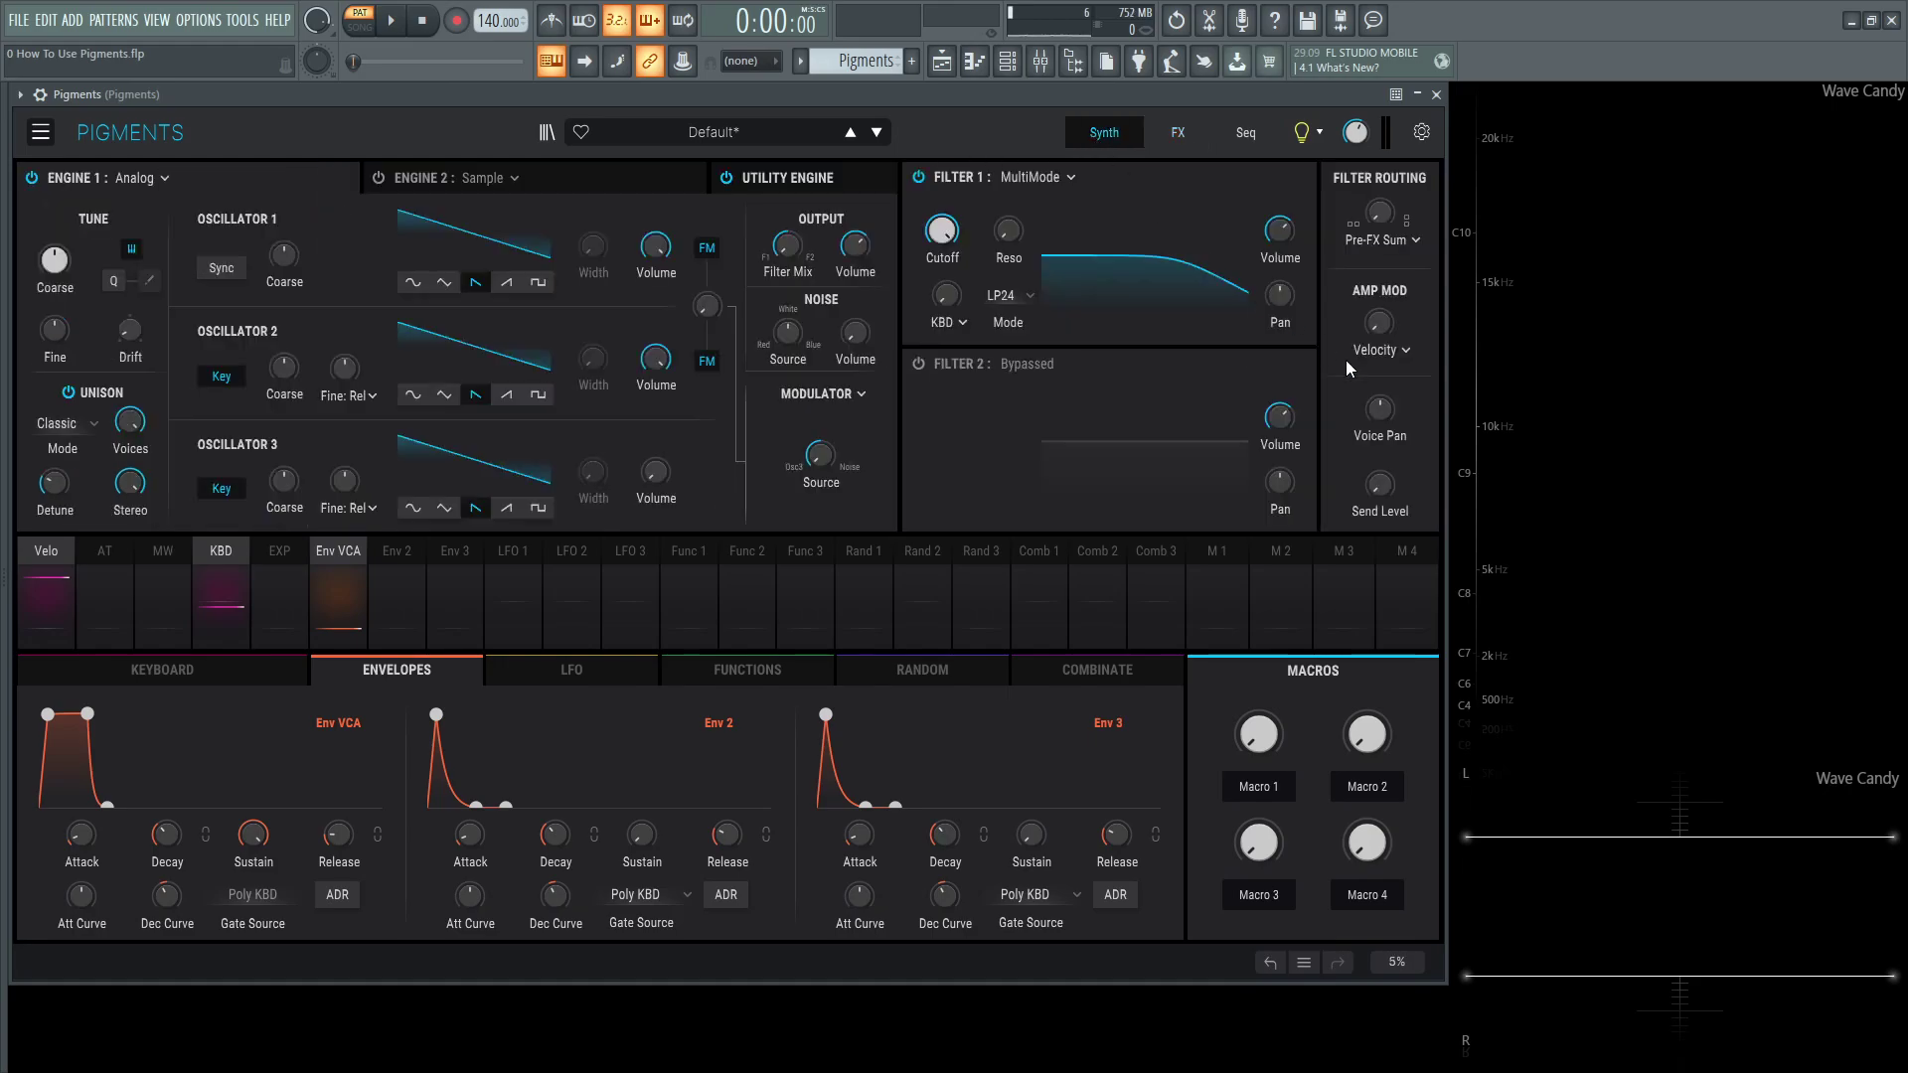
click(1177, 132)
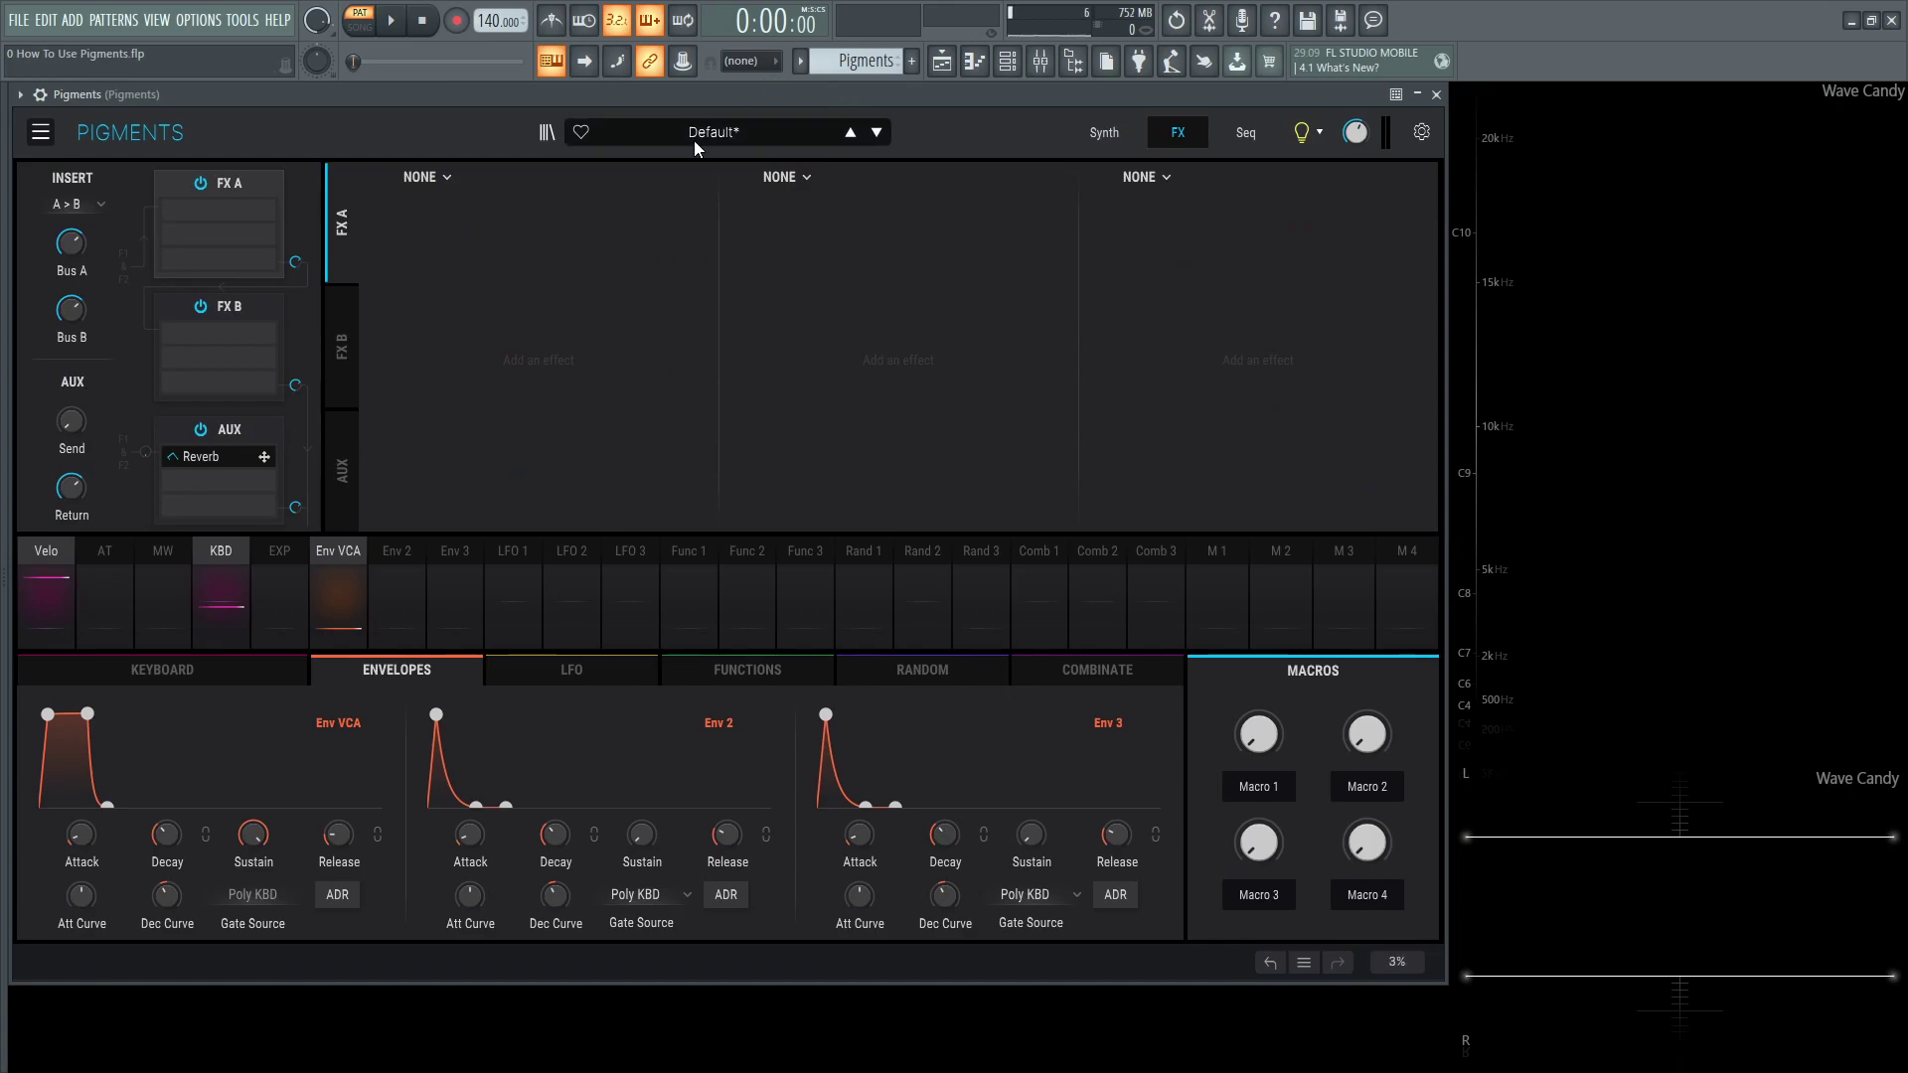
Load a Distortion effect into each of FX A's three slots
click(447, 177)
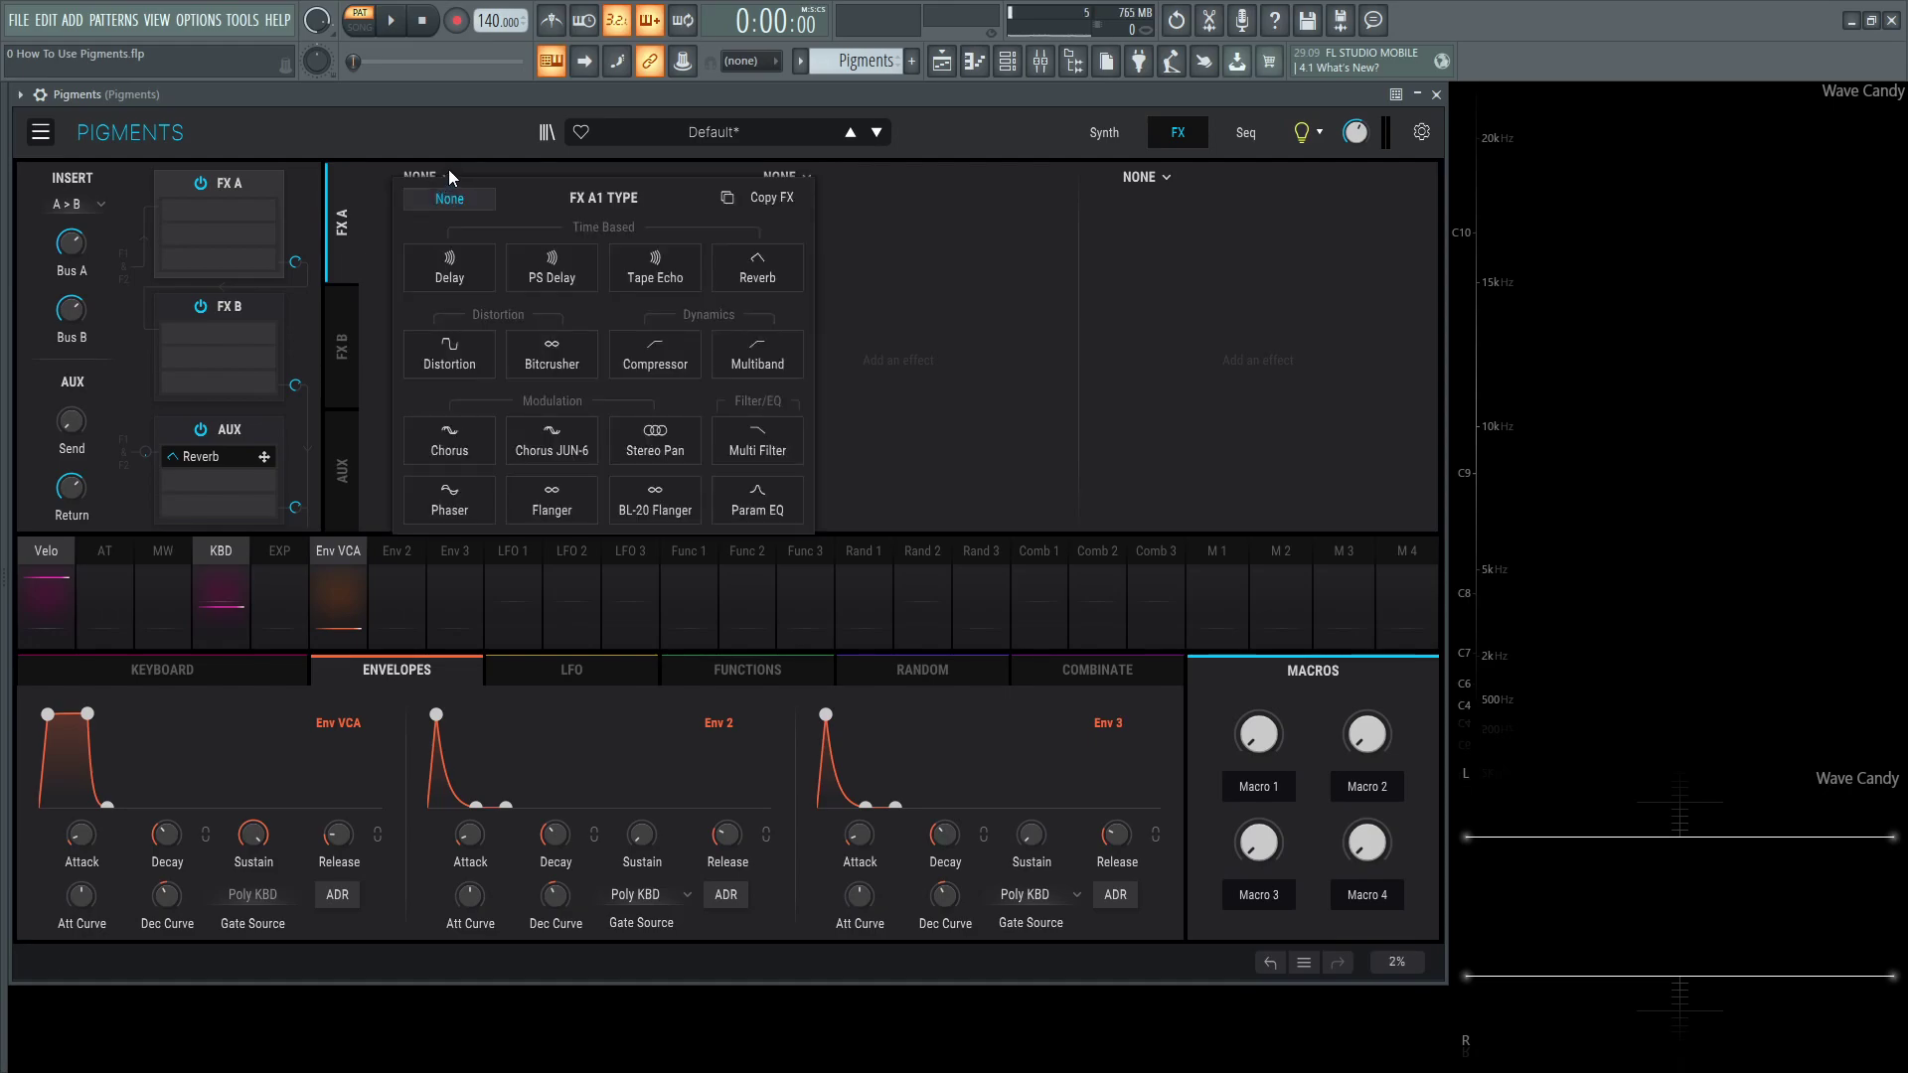
click(467, 356)
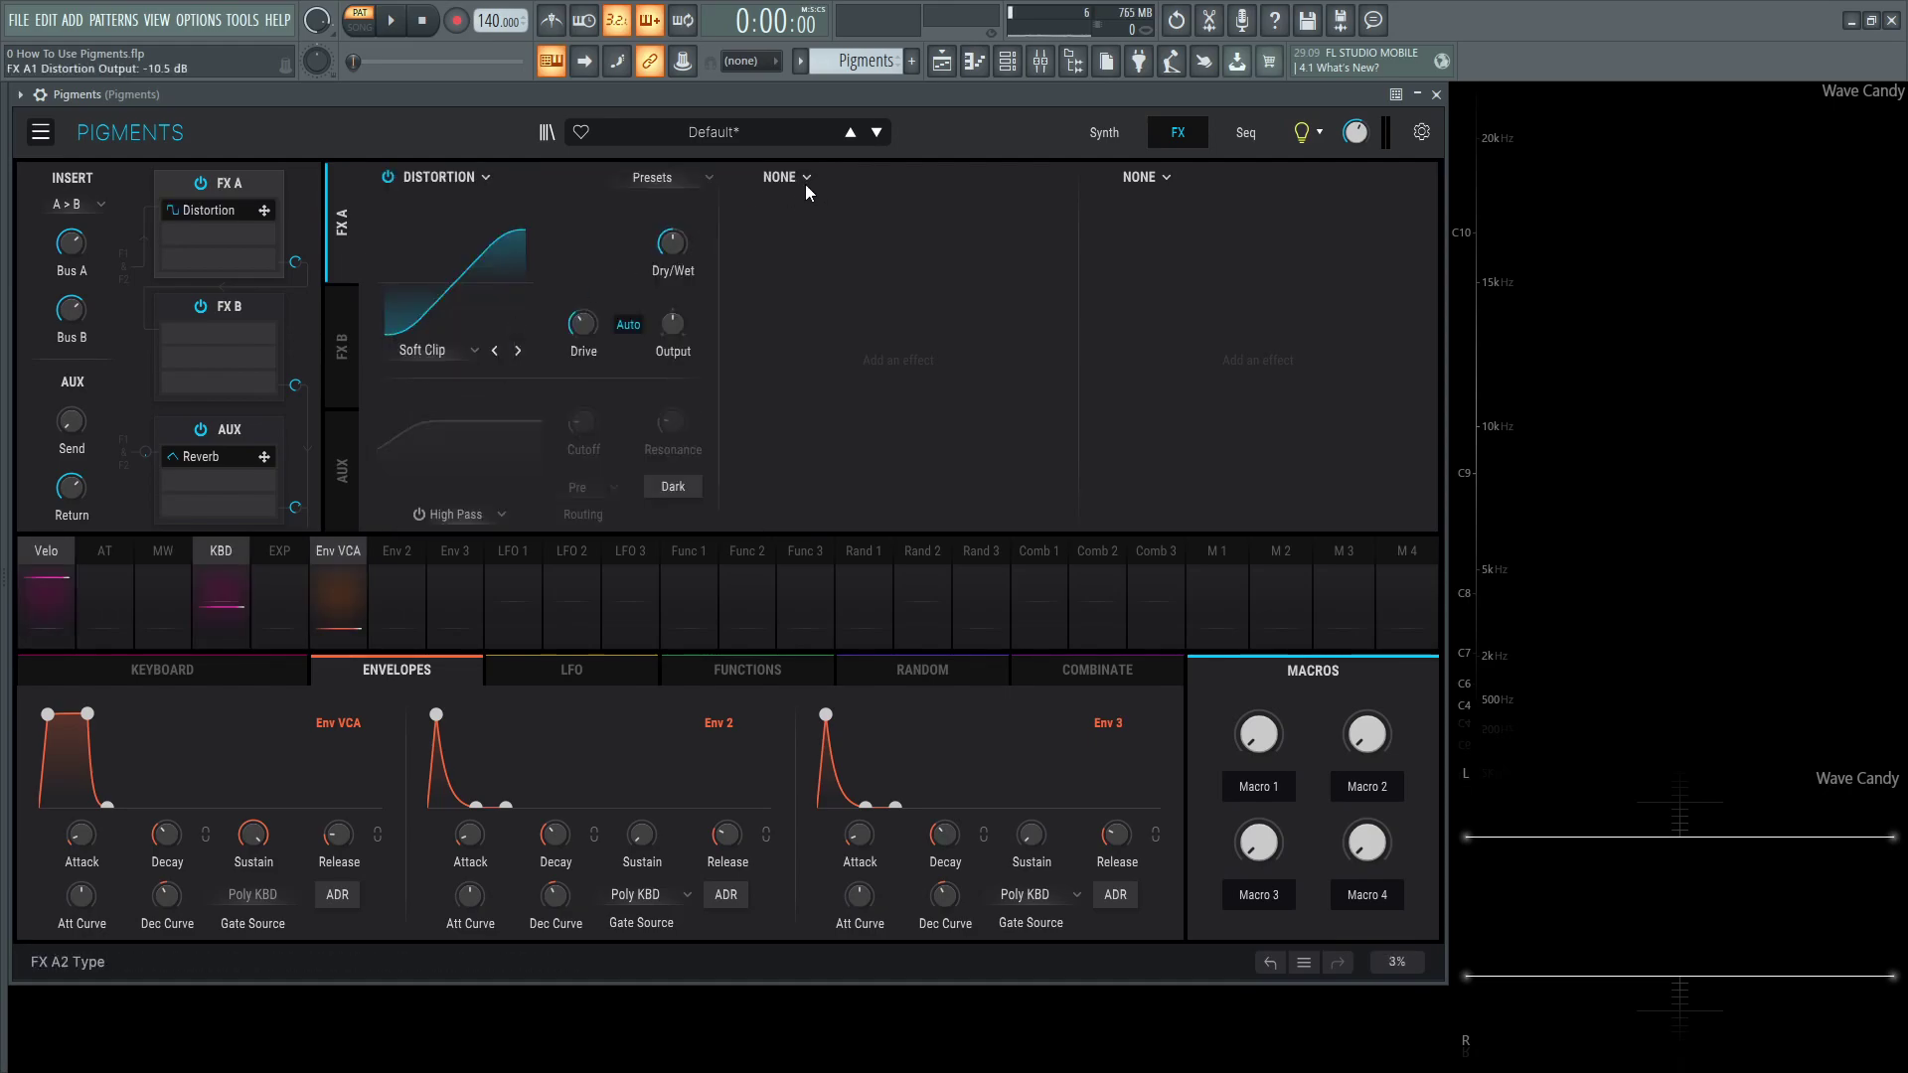
click(805, 180)
click(813, 361)
click(1166, 175)
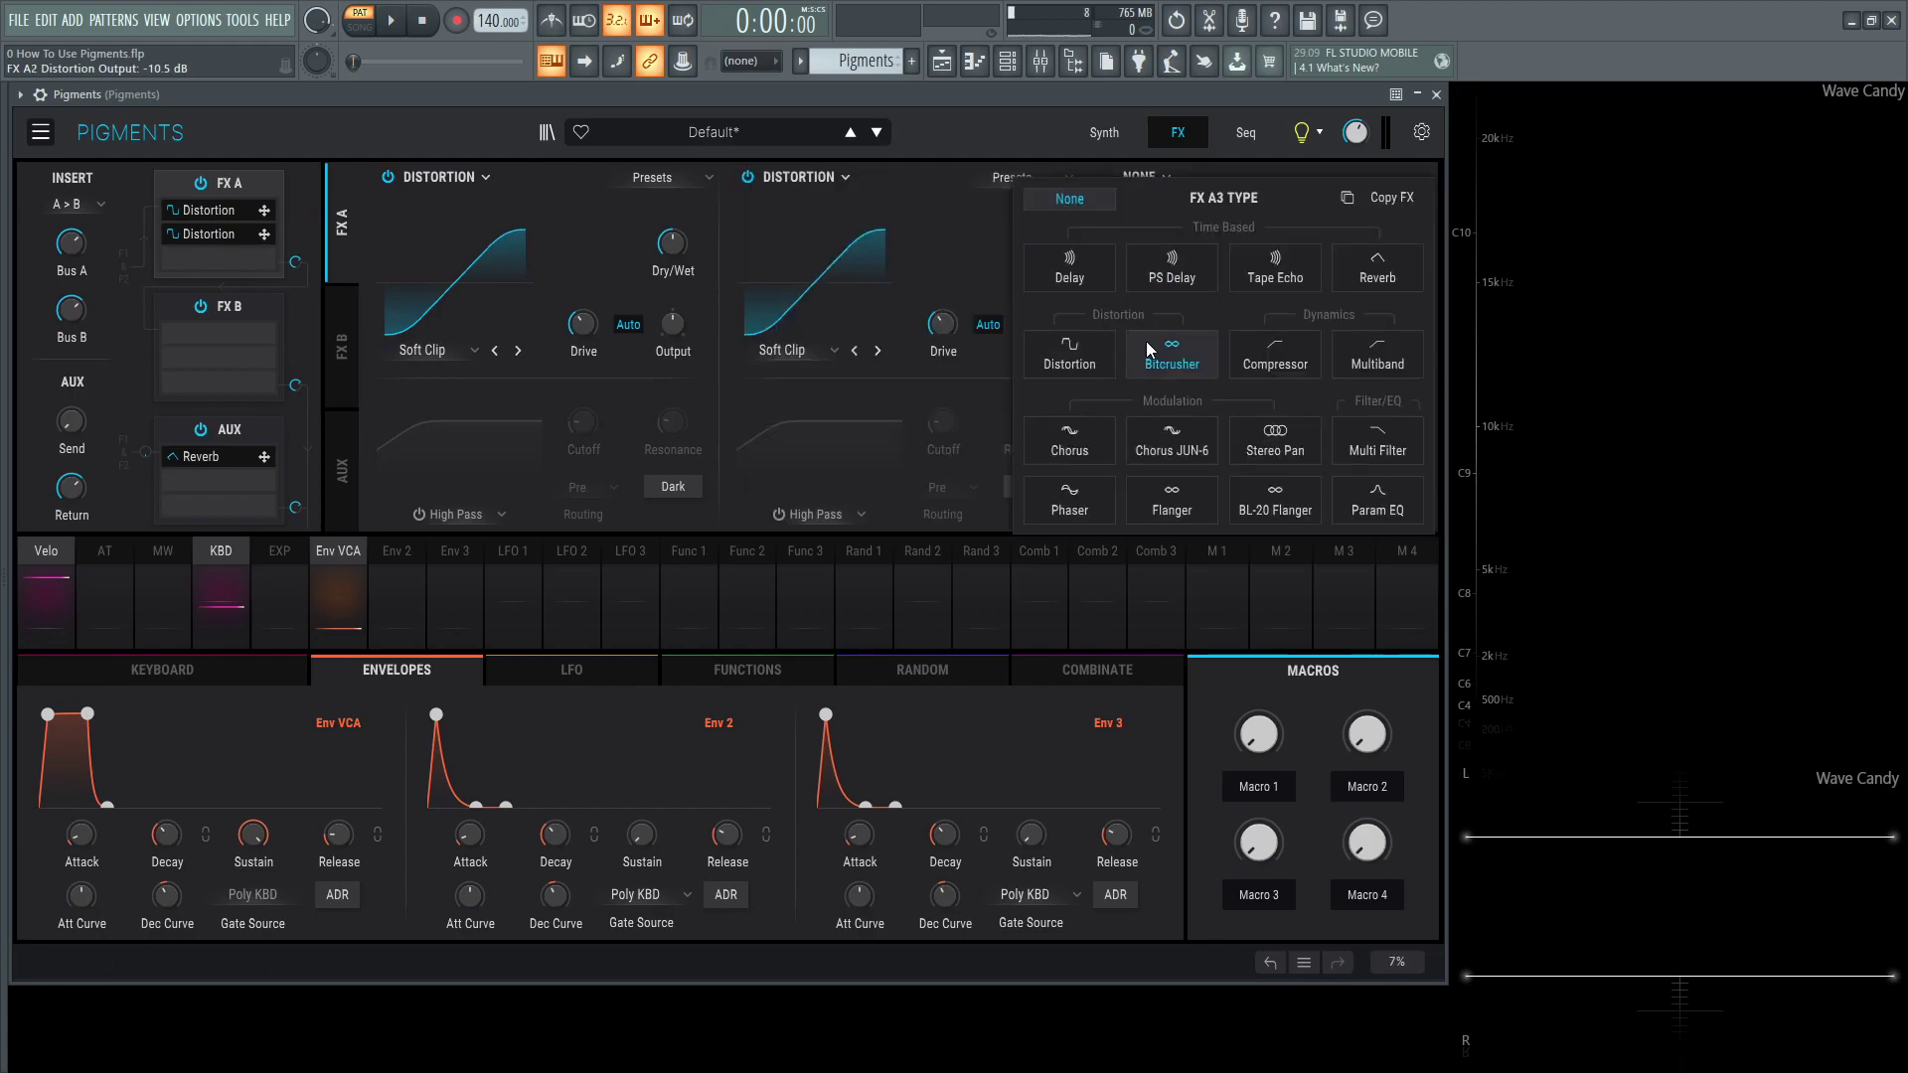
click(1059, 356)
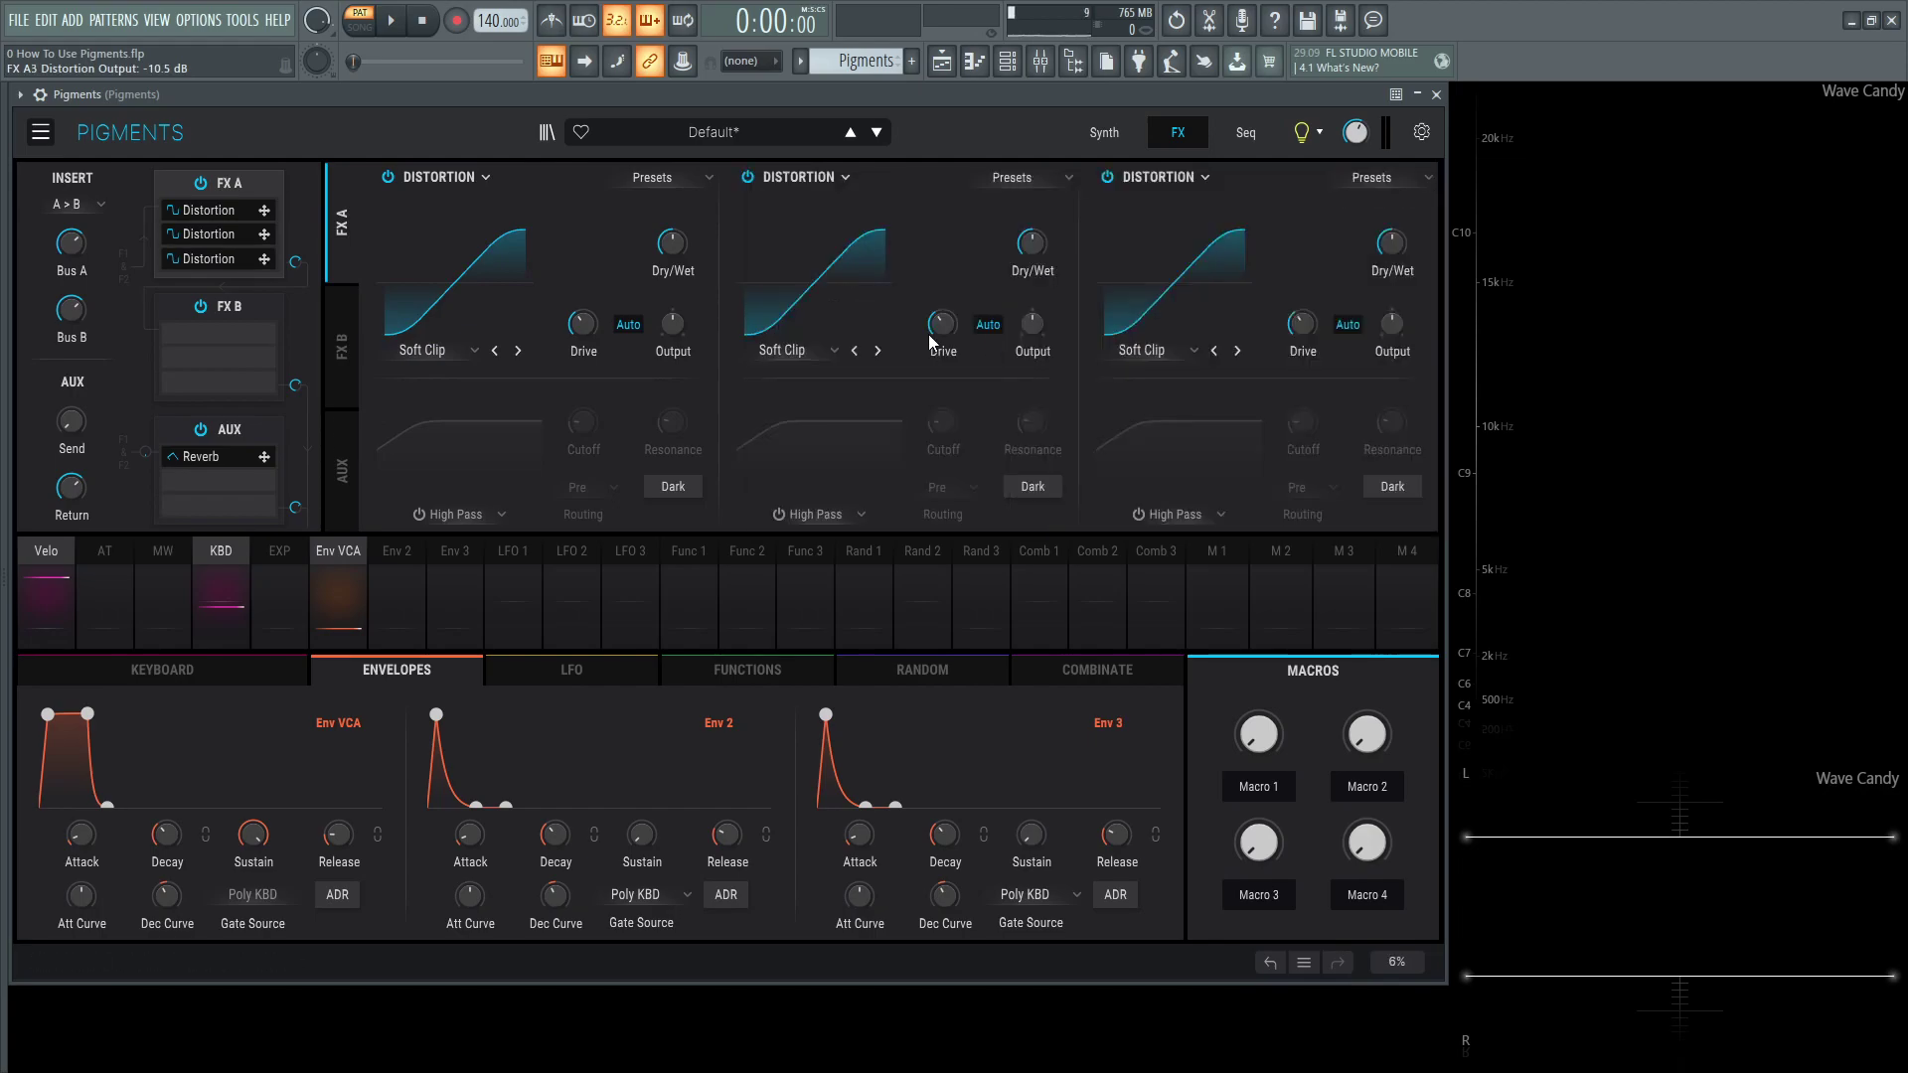
Set slot 2's algorithm to Distortion and slot 3's to Hard Clip, then view FX B and AUX
click(877, 351)
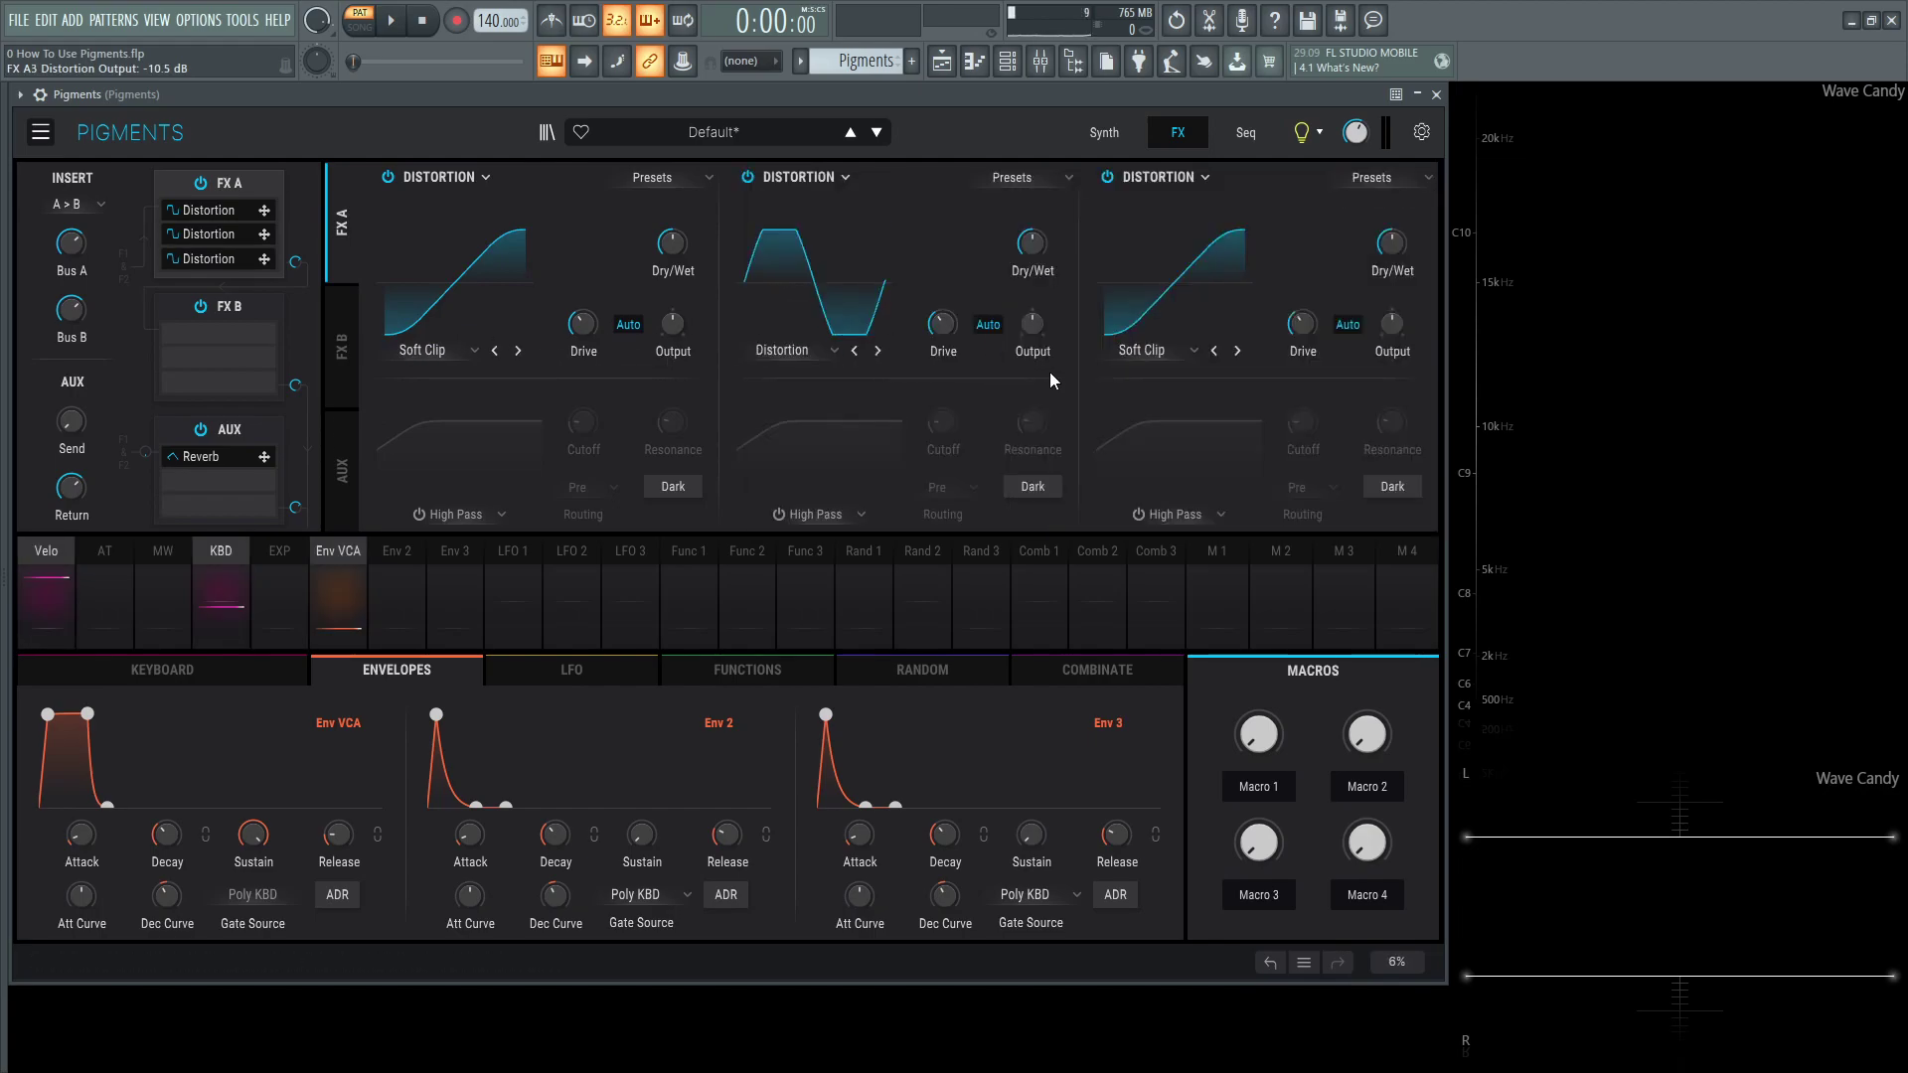
click(1213, 351)
click(1213, 352)
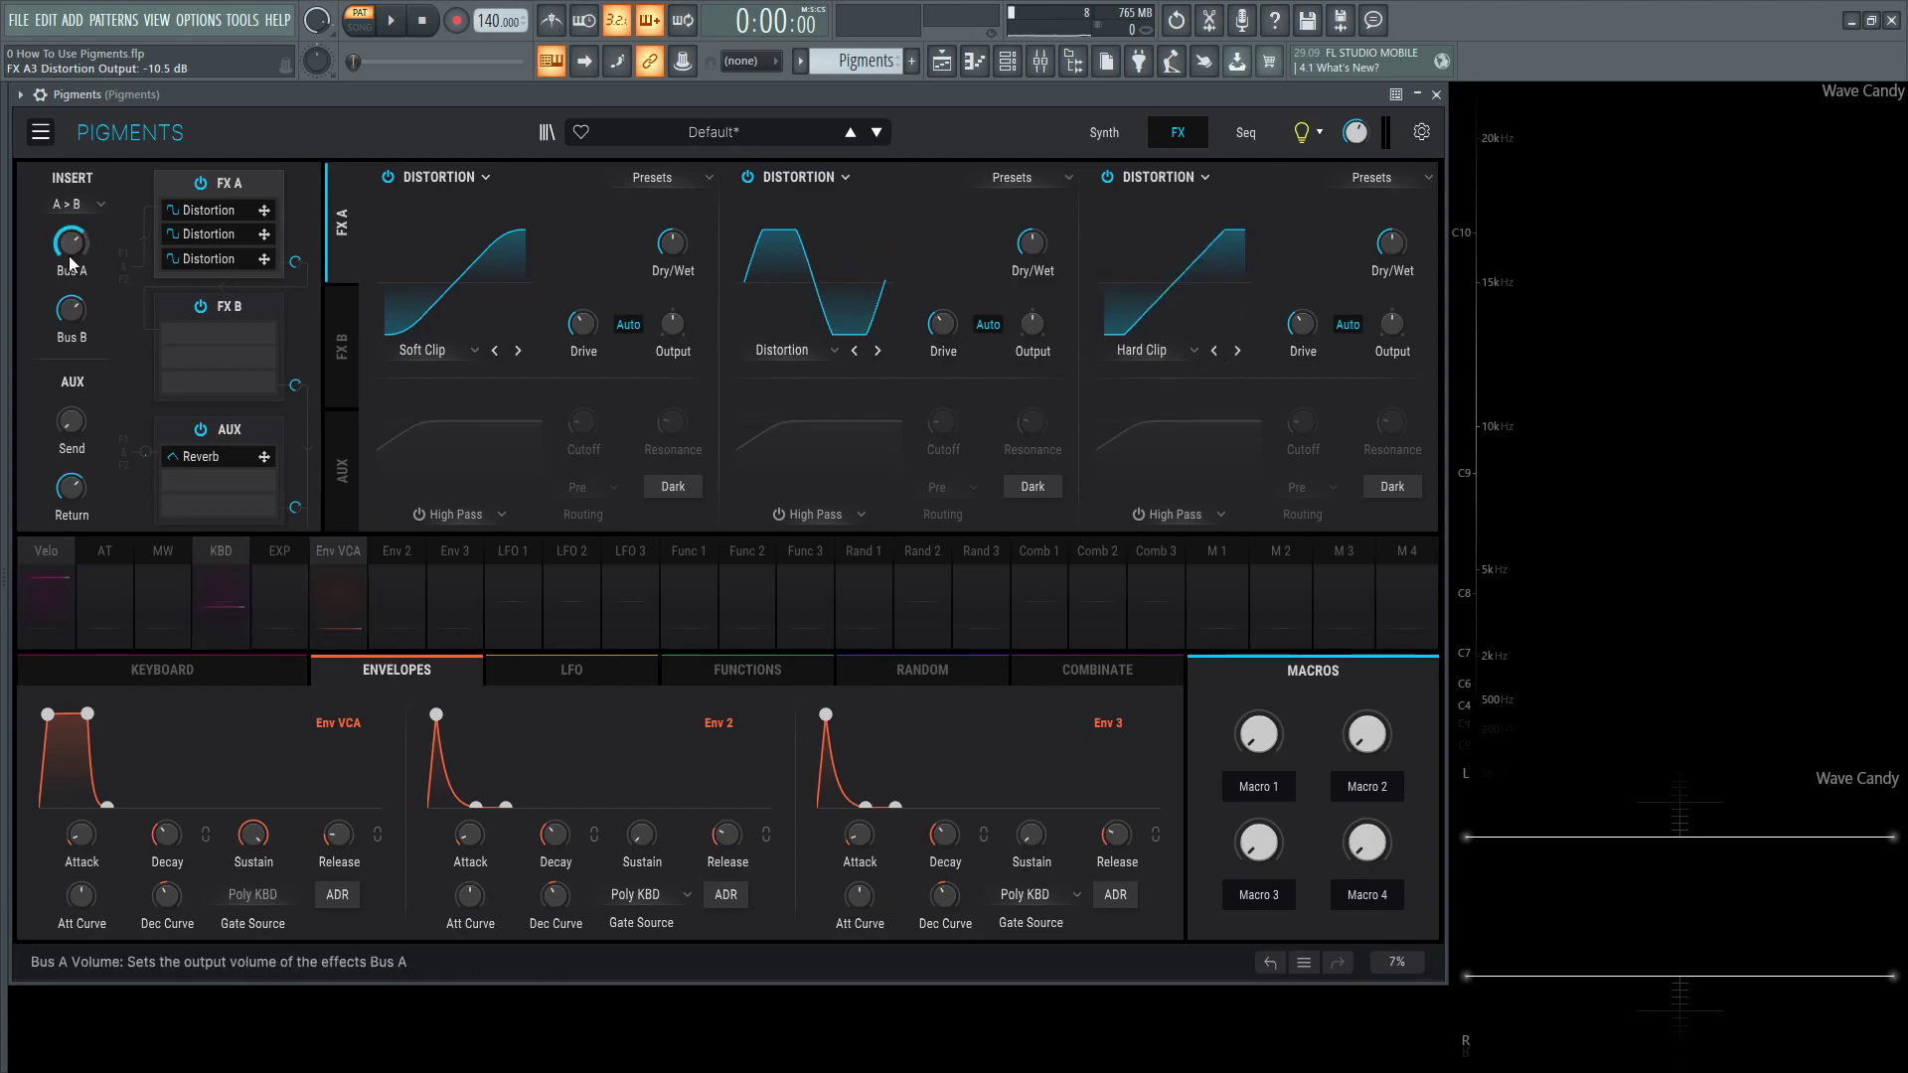
click(342, 376)
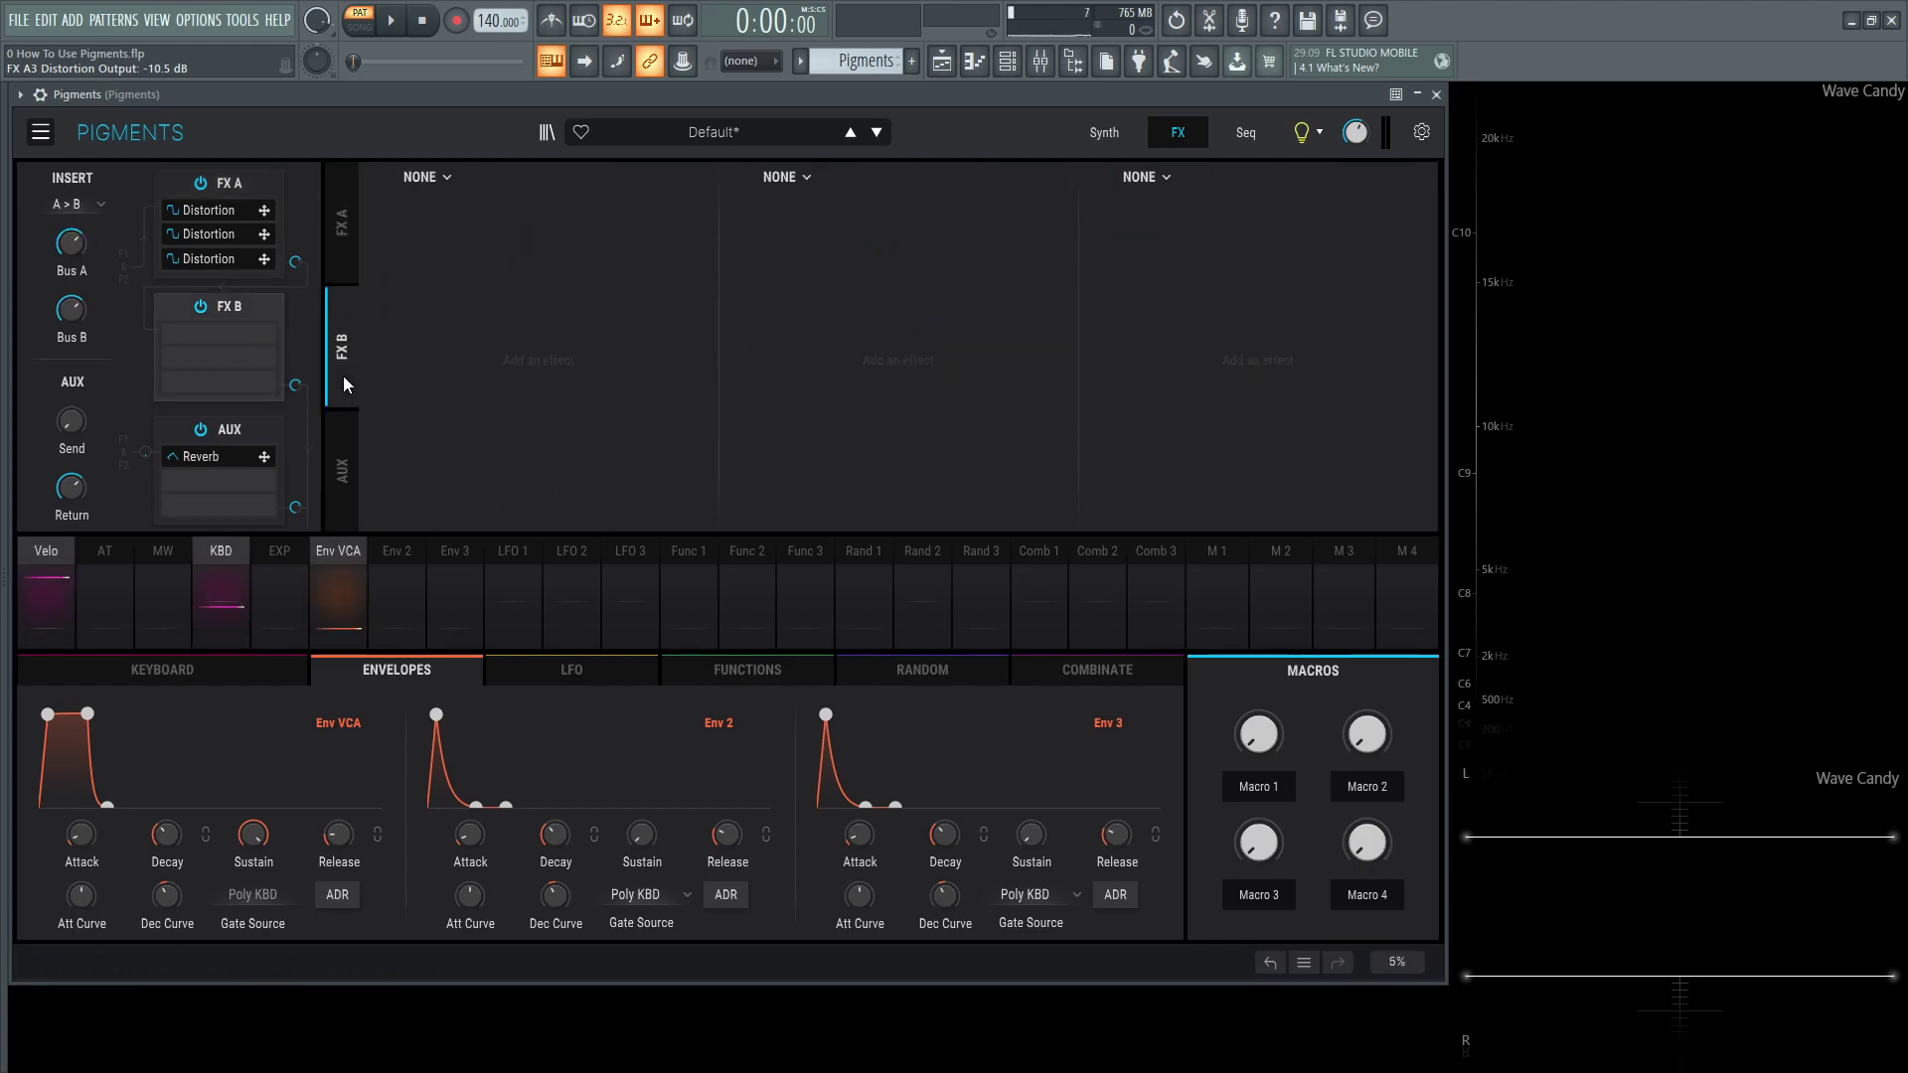
click(336, 469)
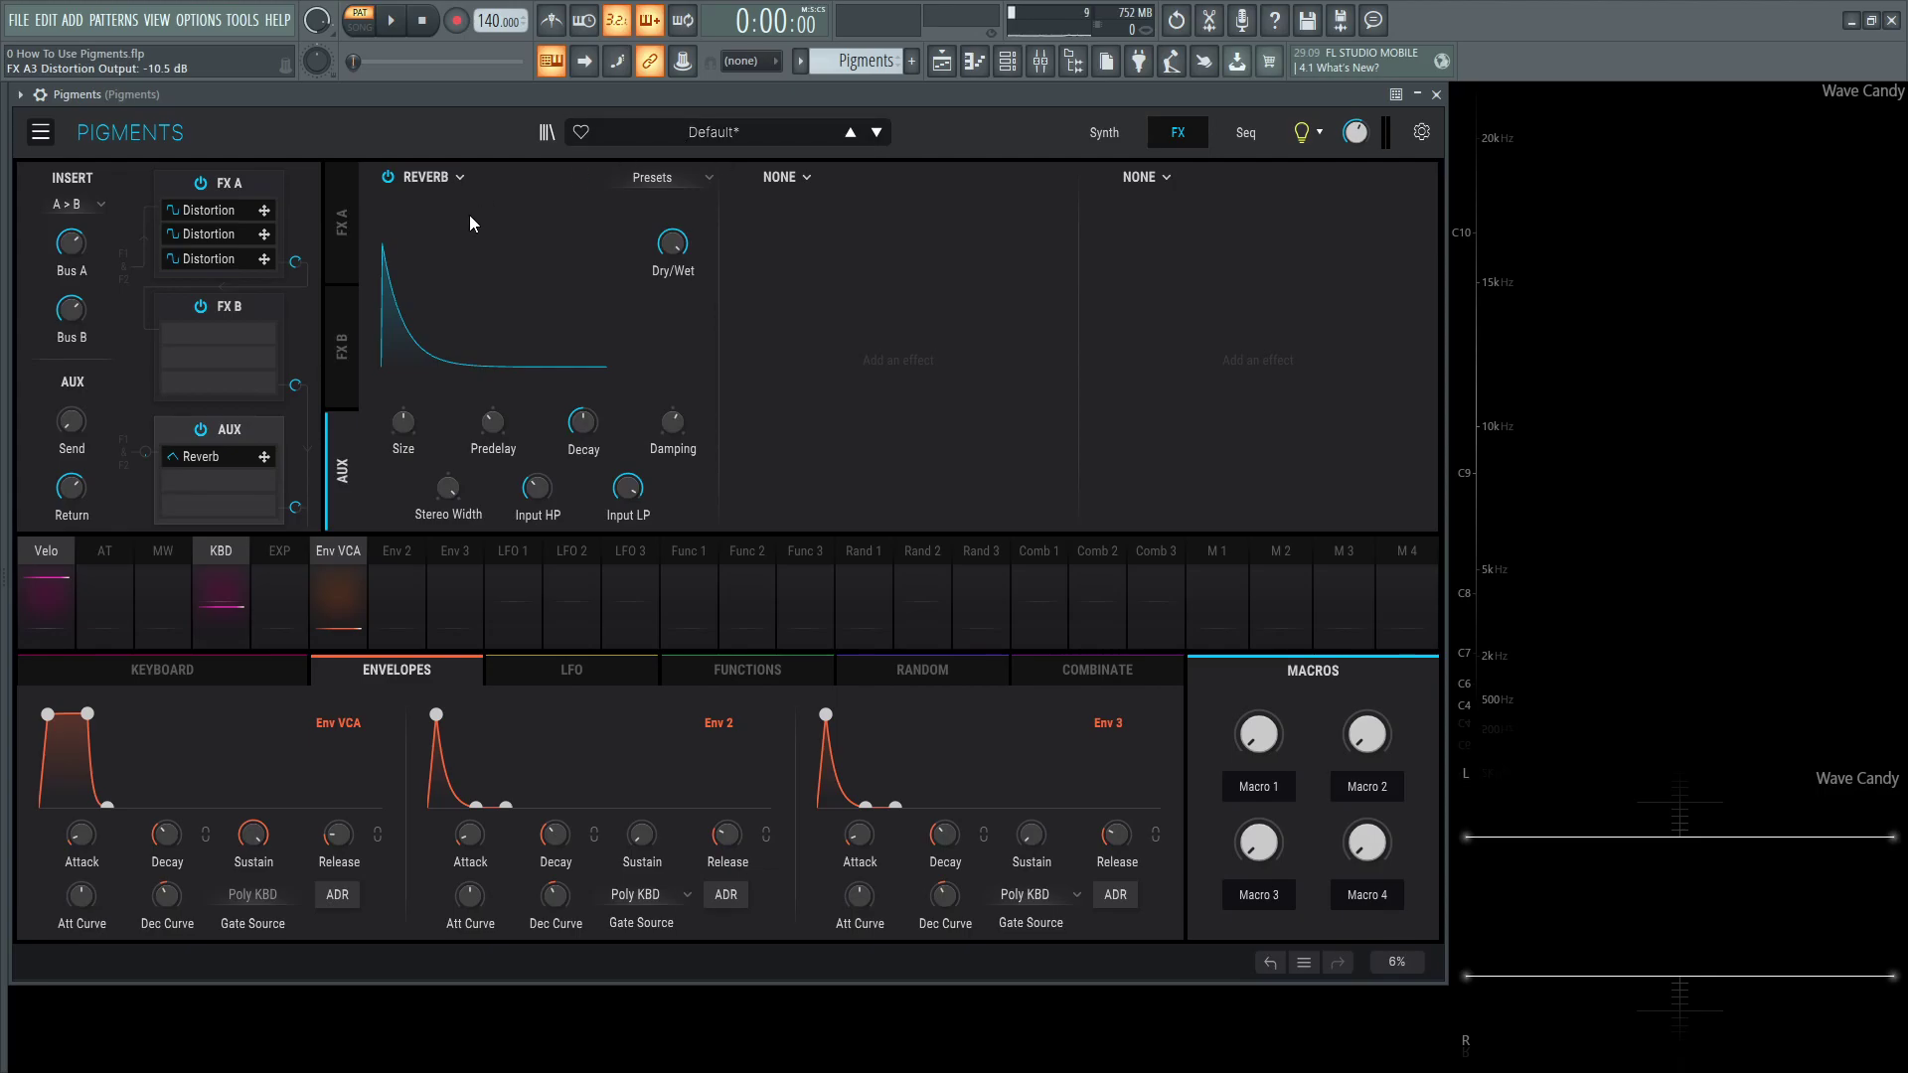
Return to FX A and browse the first Distortion's presets list
click(340, 225)
click(482, 176)
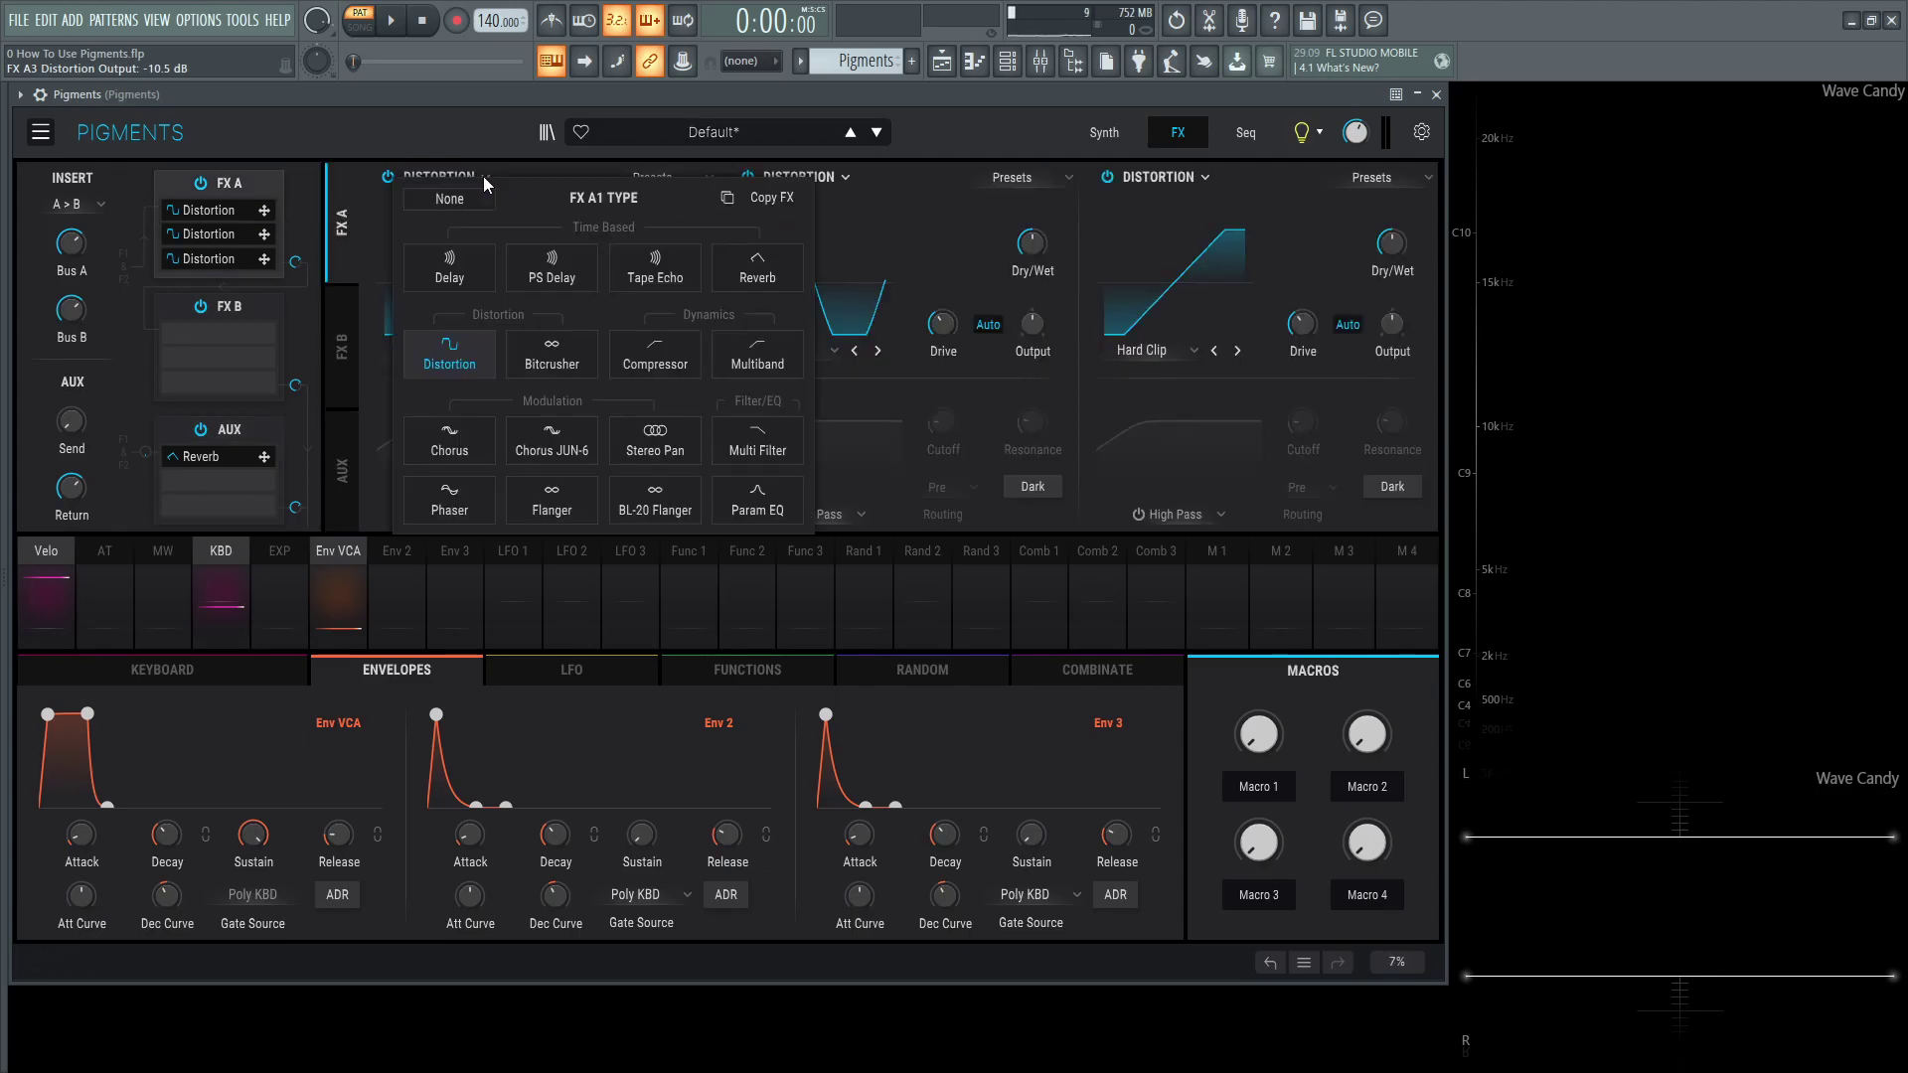
click(483, 176)
click(658, 179)
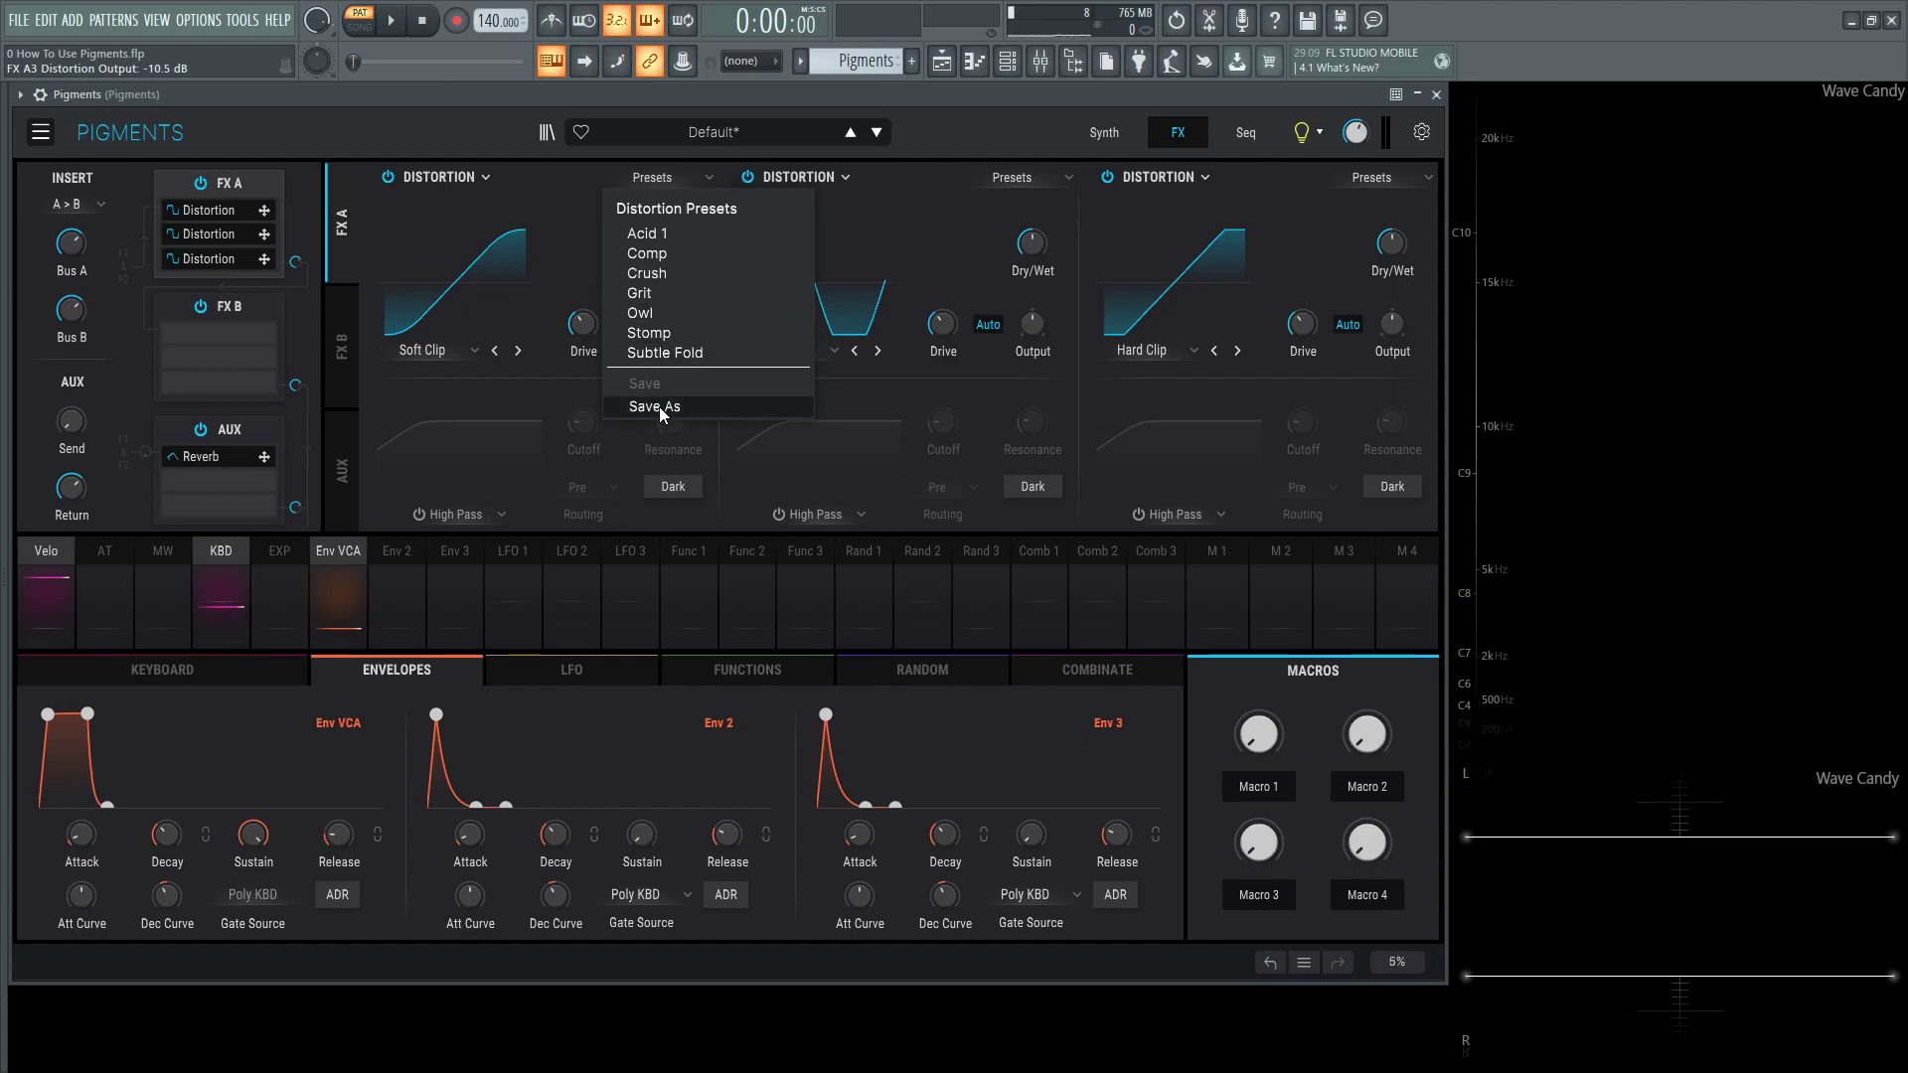
click(493, 170)
Set all three Distortion slots to None, leaving the FX A chain empty
click(486, 175)
click(452, 198)
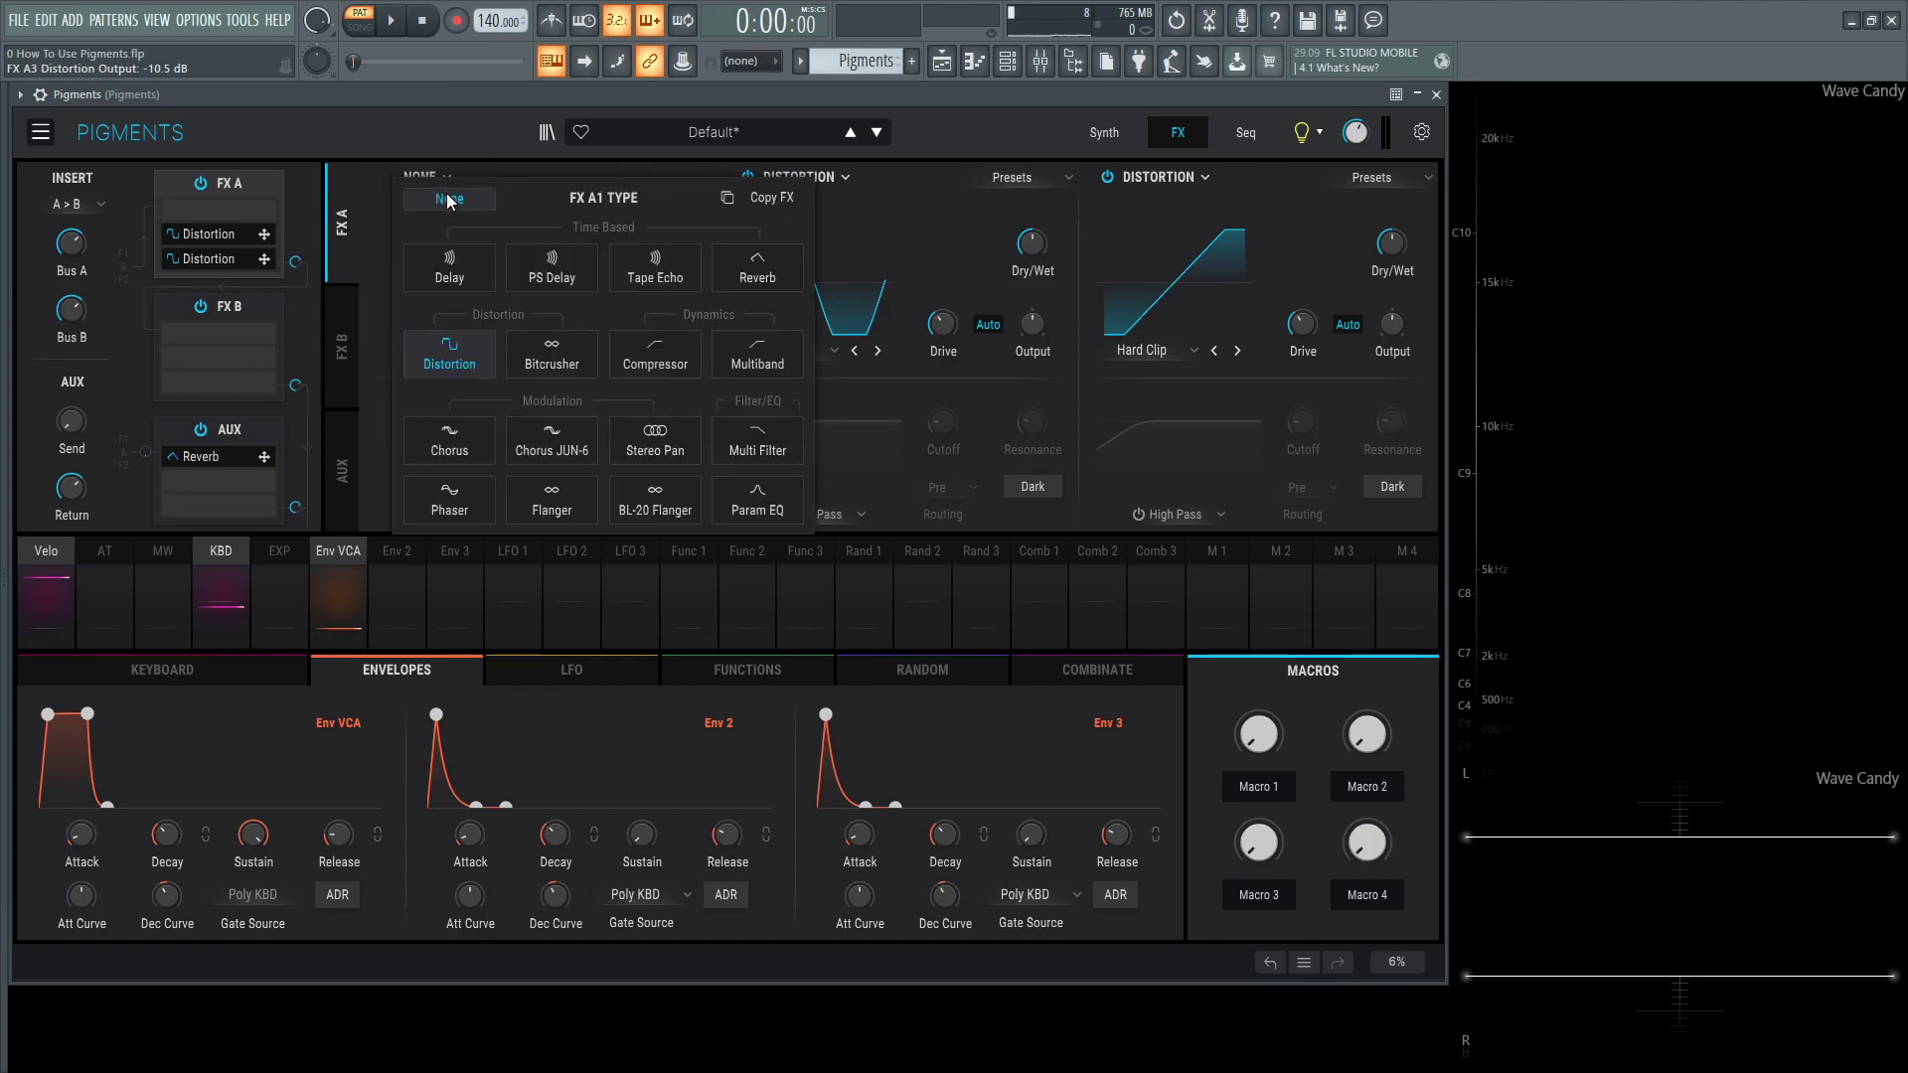
click(836, 176)
click(827, 200)
click(1164, 179)
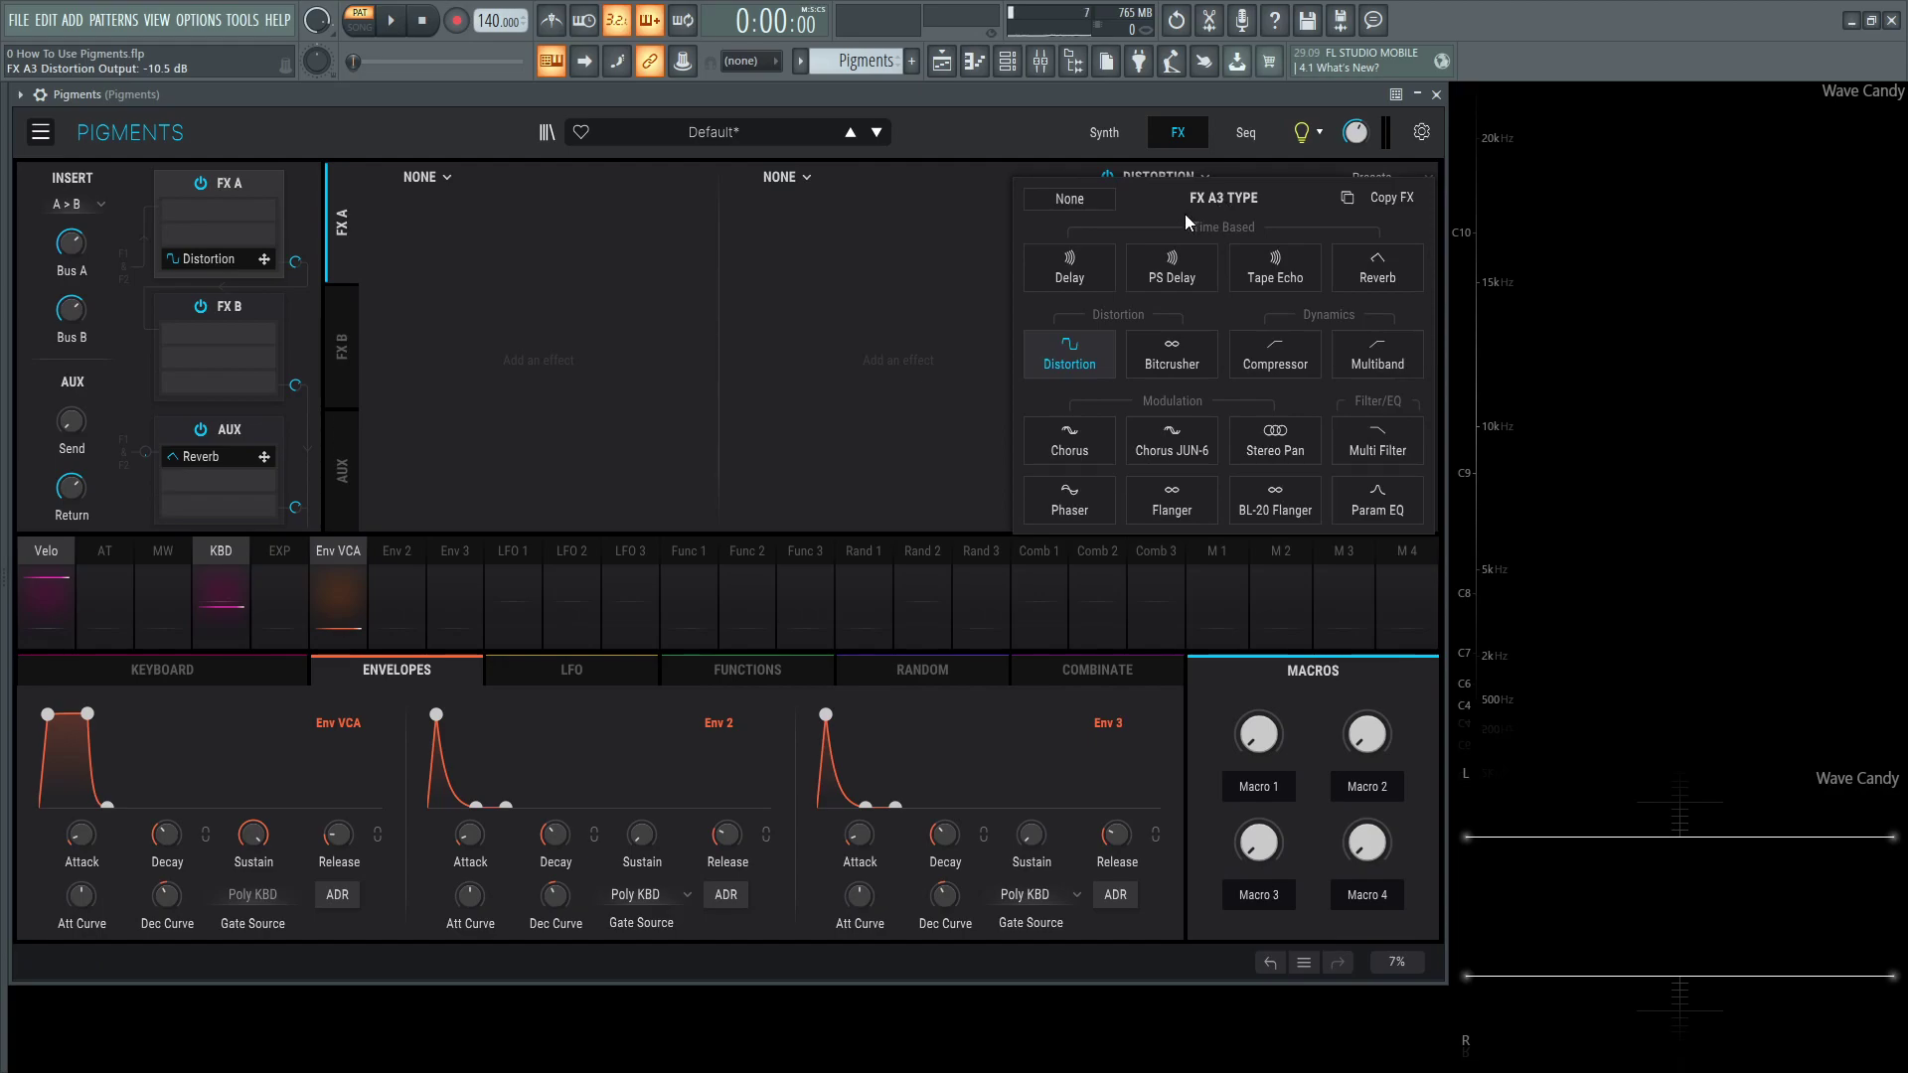
click(1069, 200)
click(441, 177)
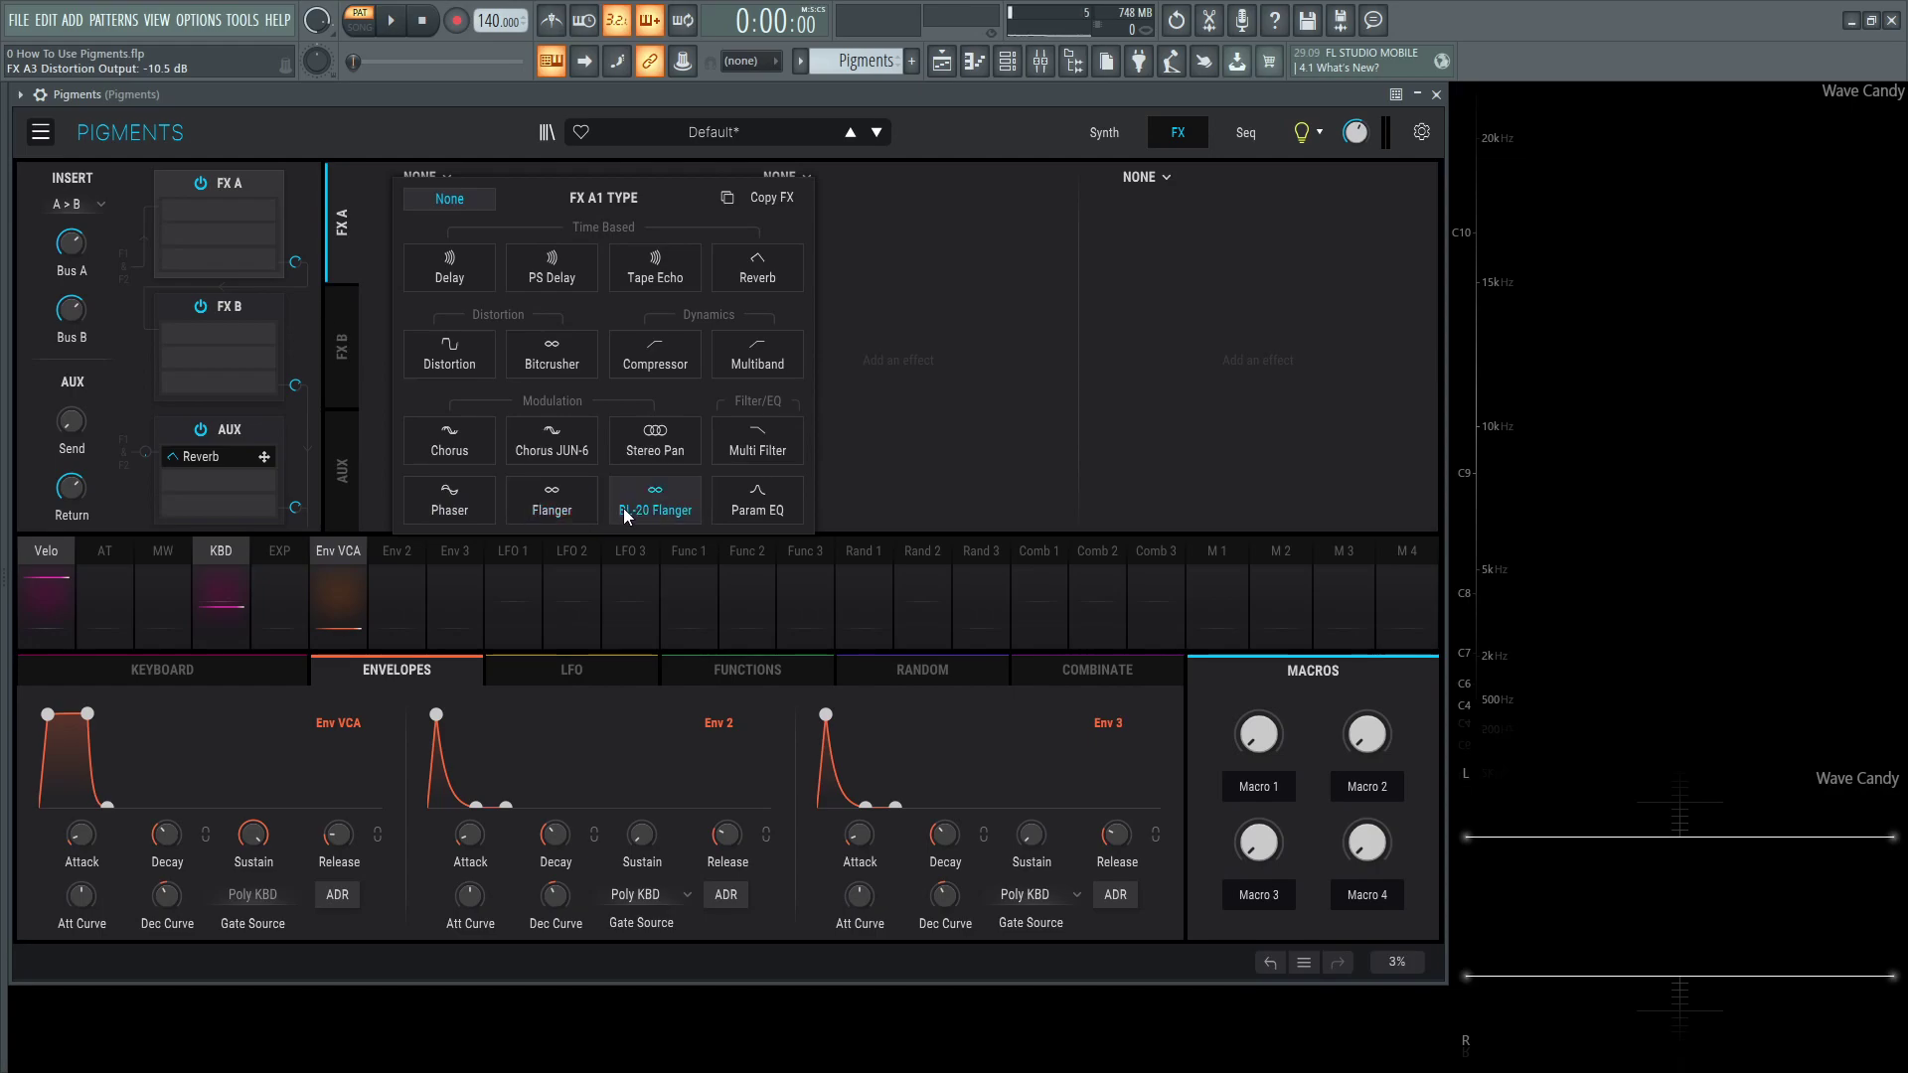
click(914, 403)
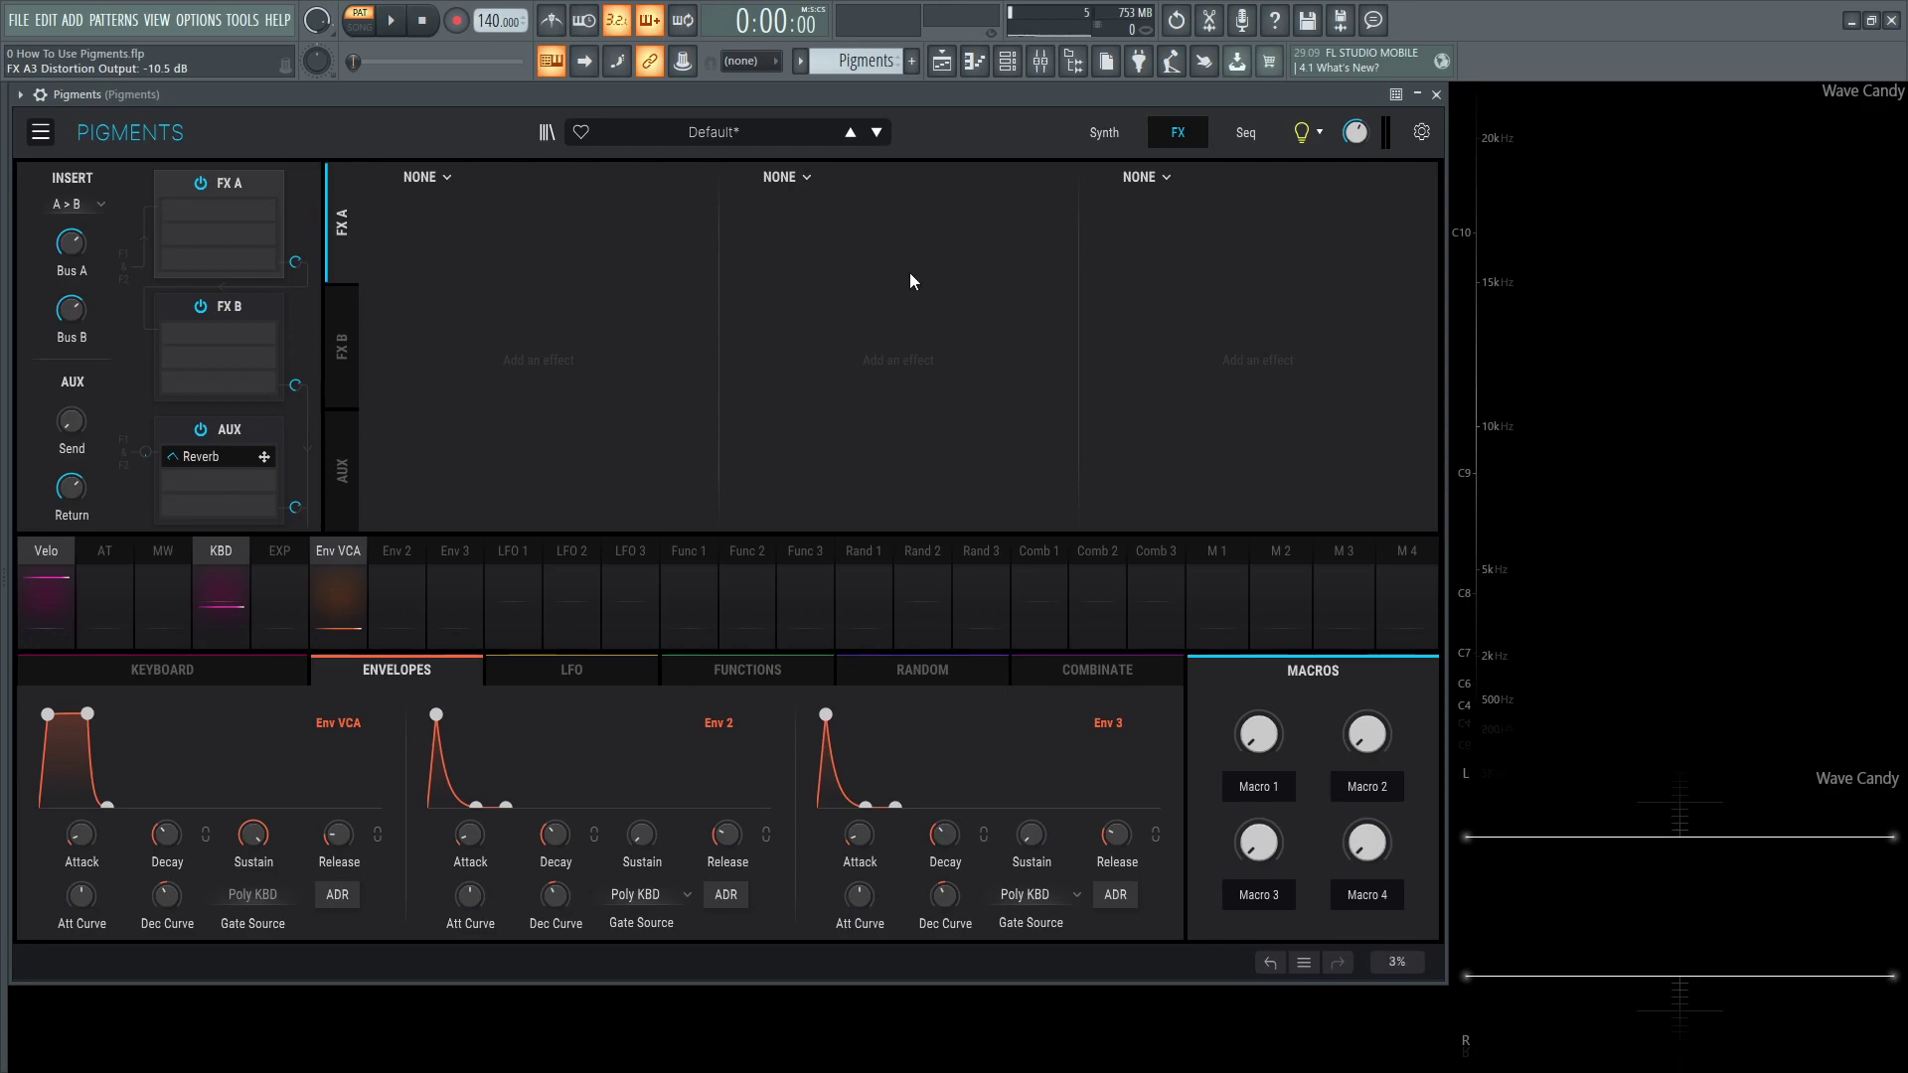
Switch the Seq page to Arpeggiator mode, then go back to the Synth page
click(1245, 132)
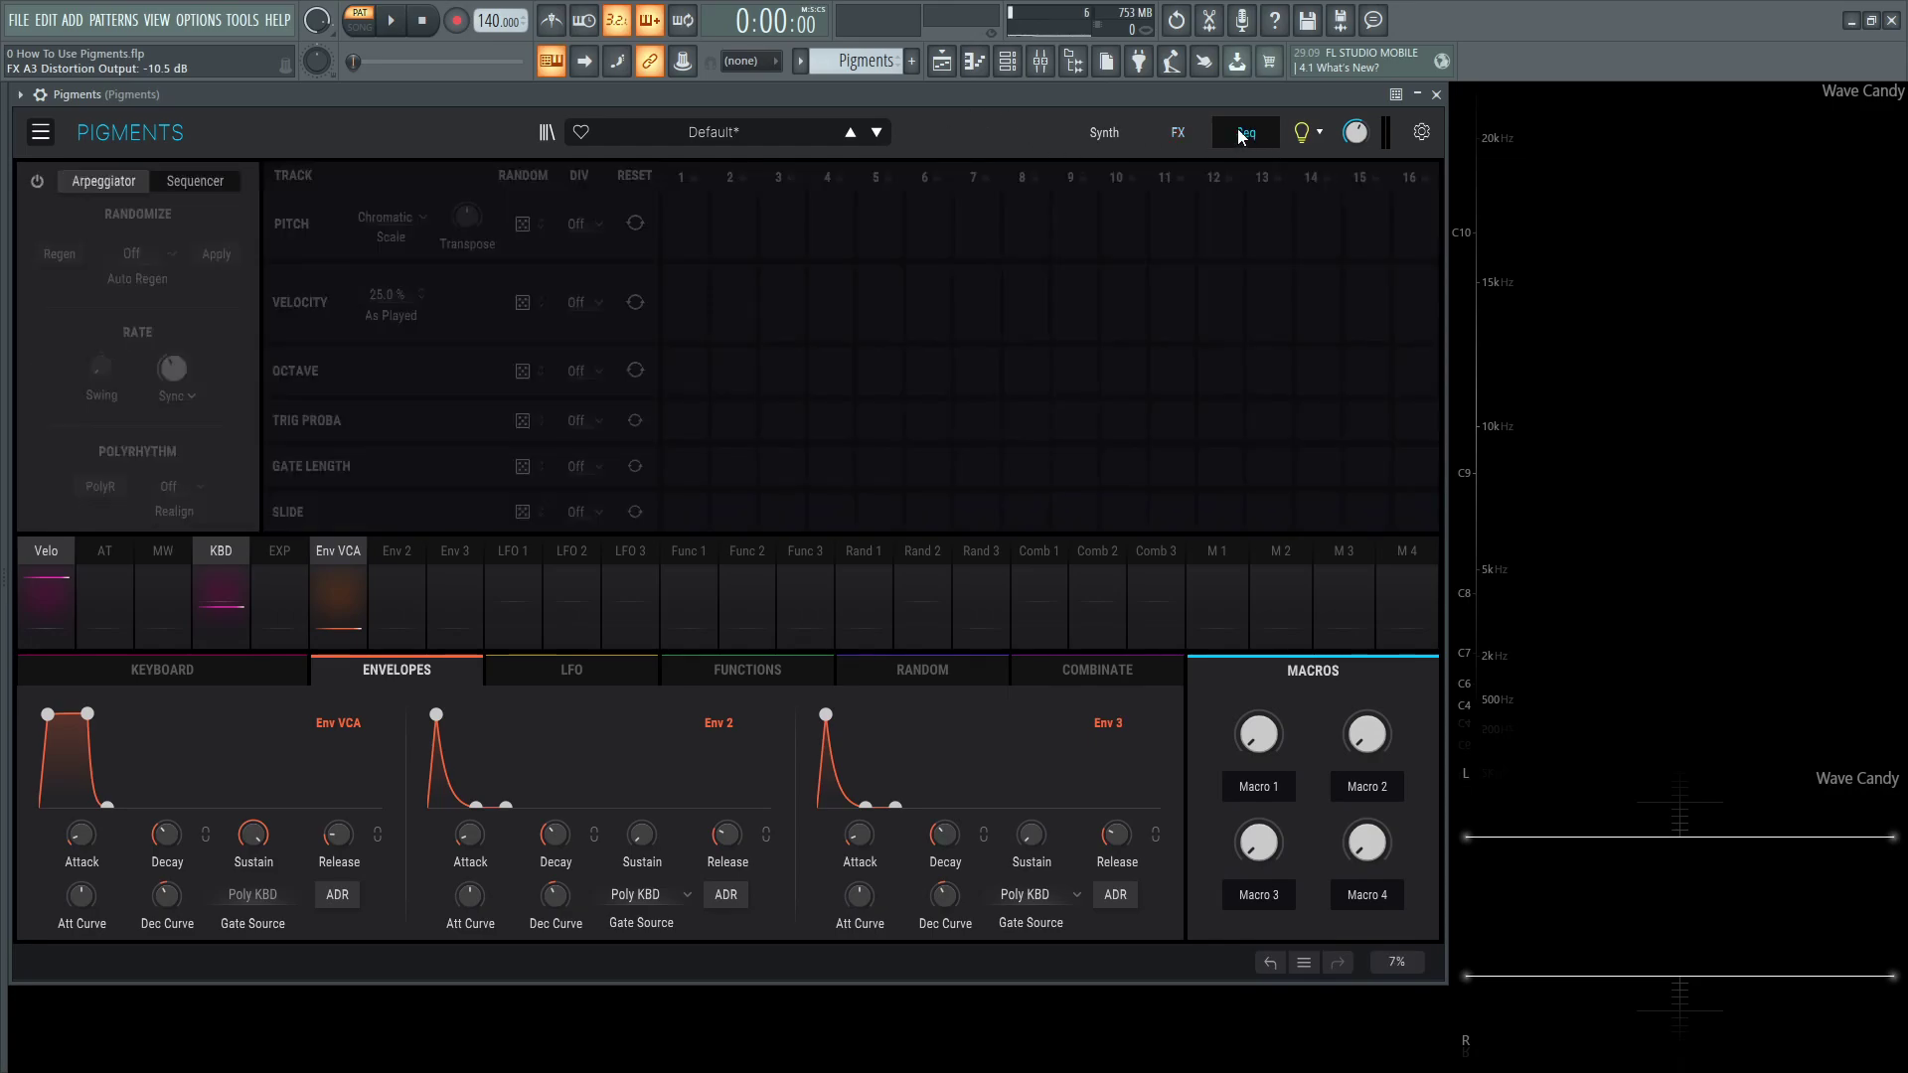
click(101, 185)
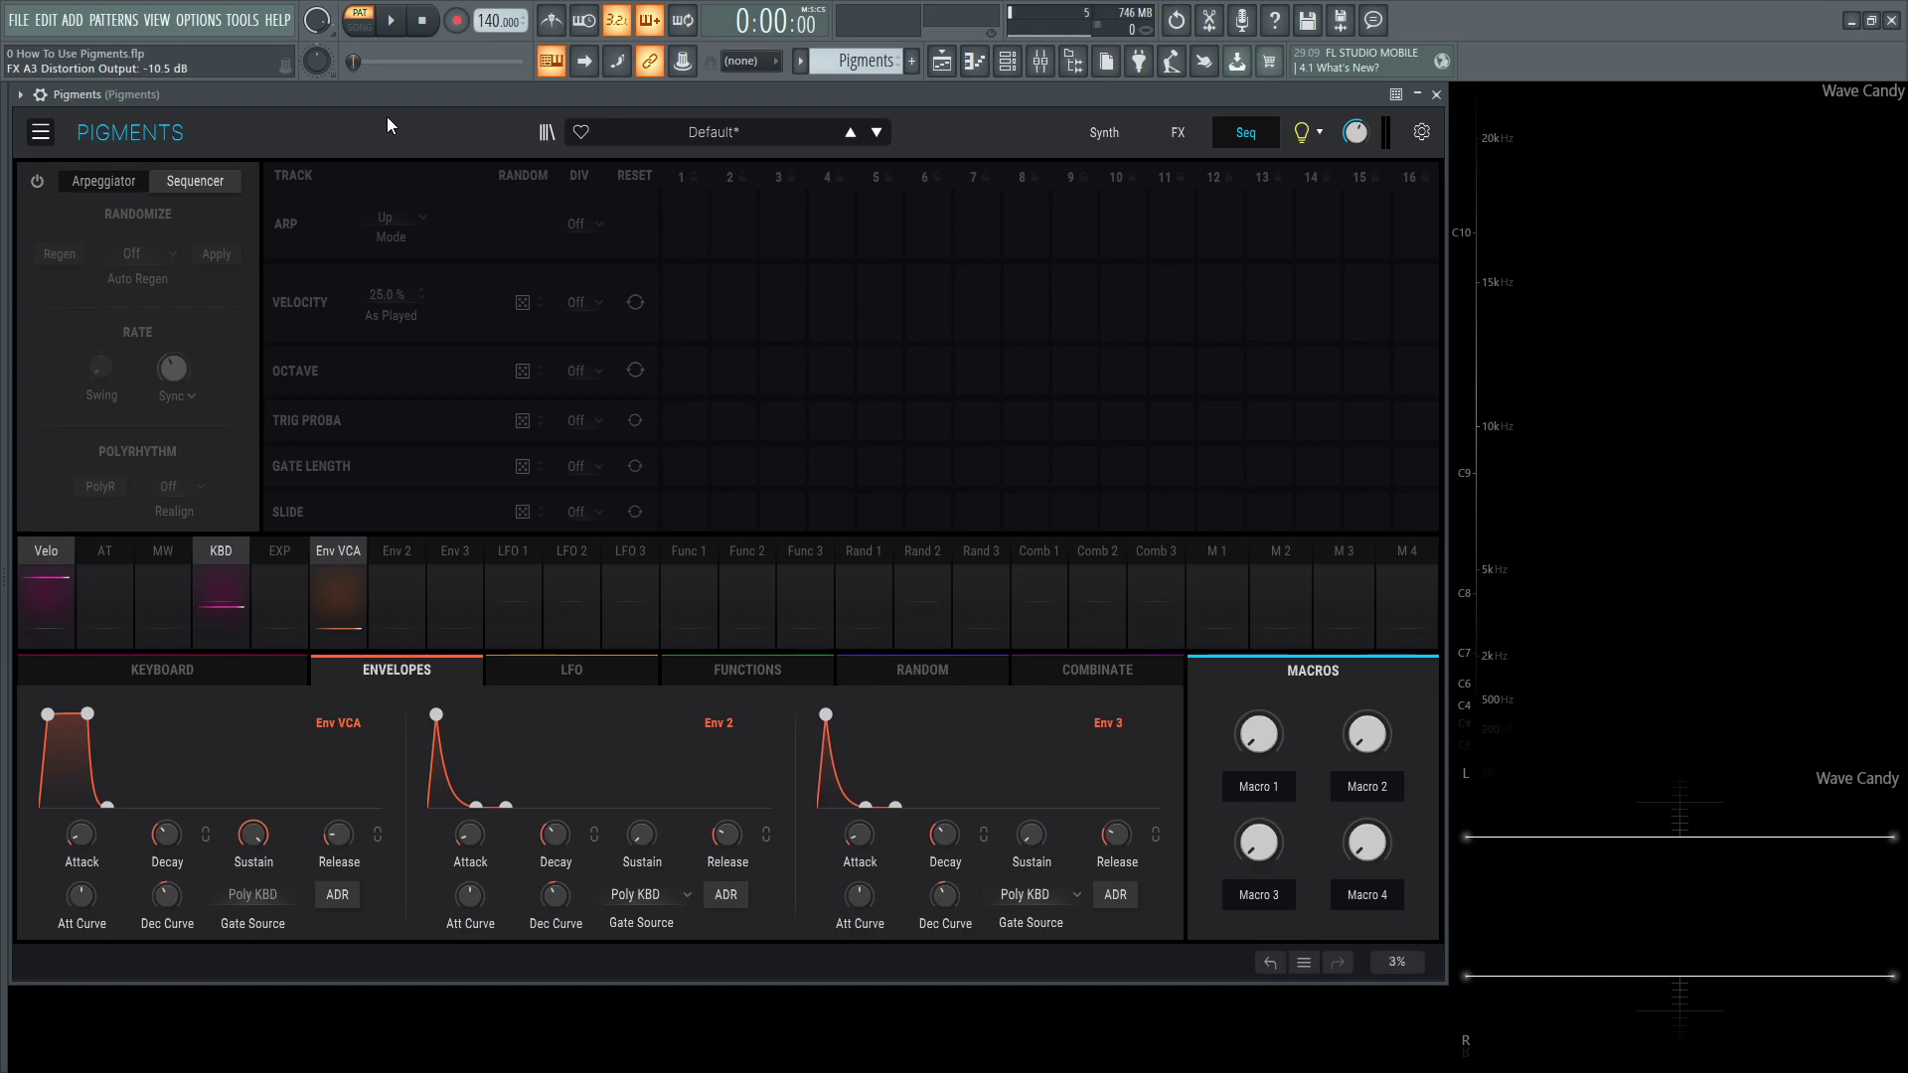
click(1100, 139)
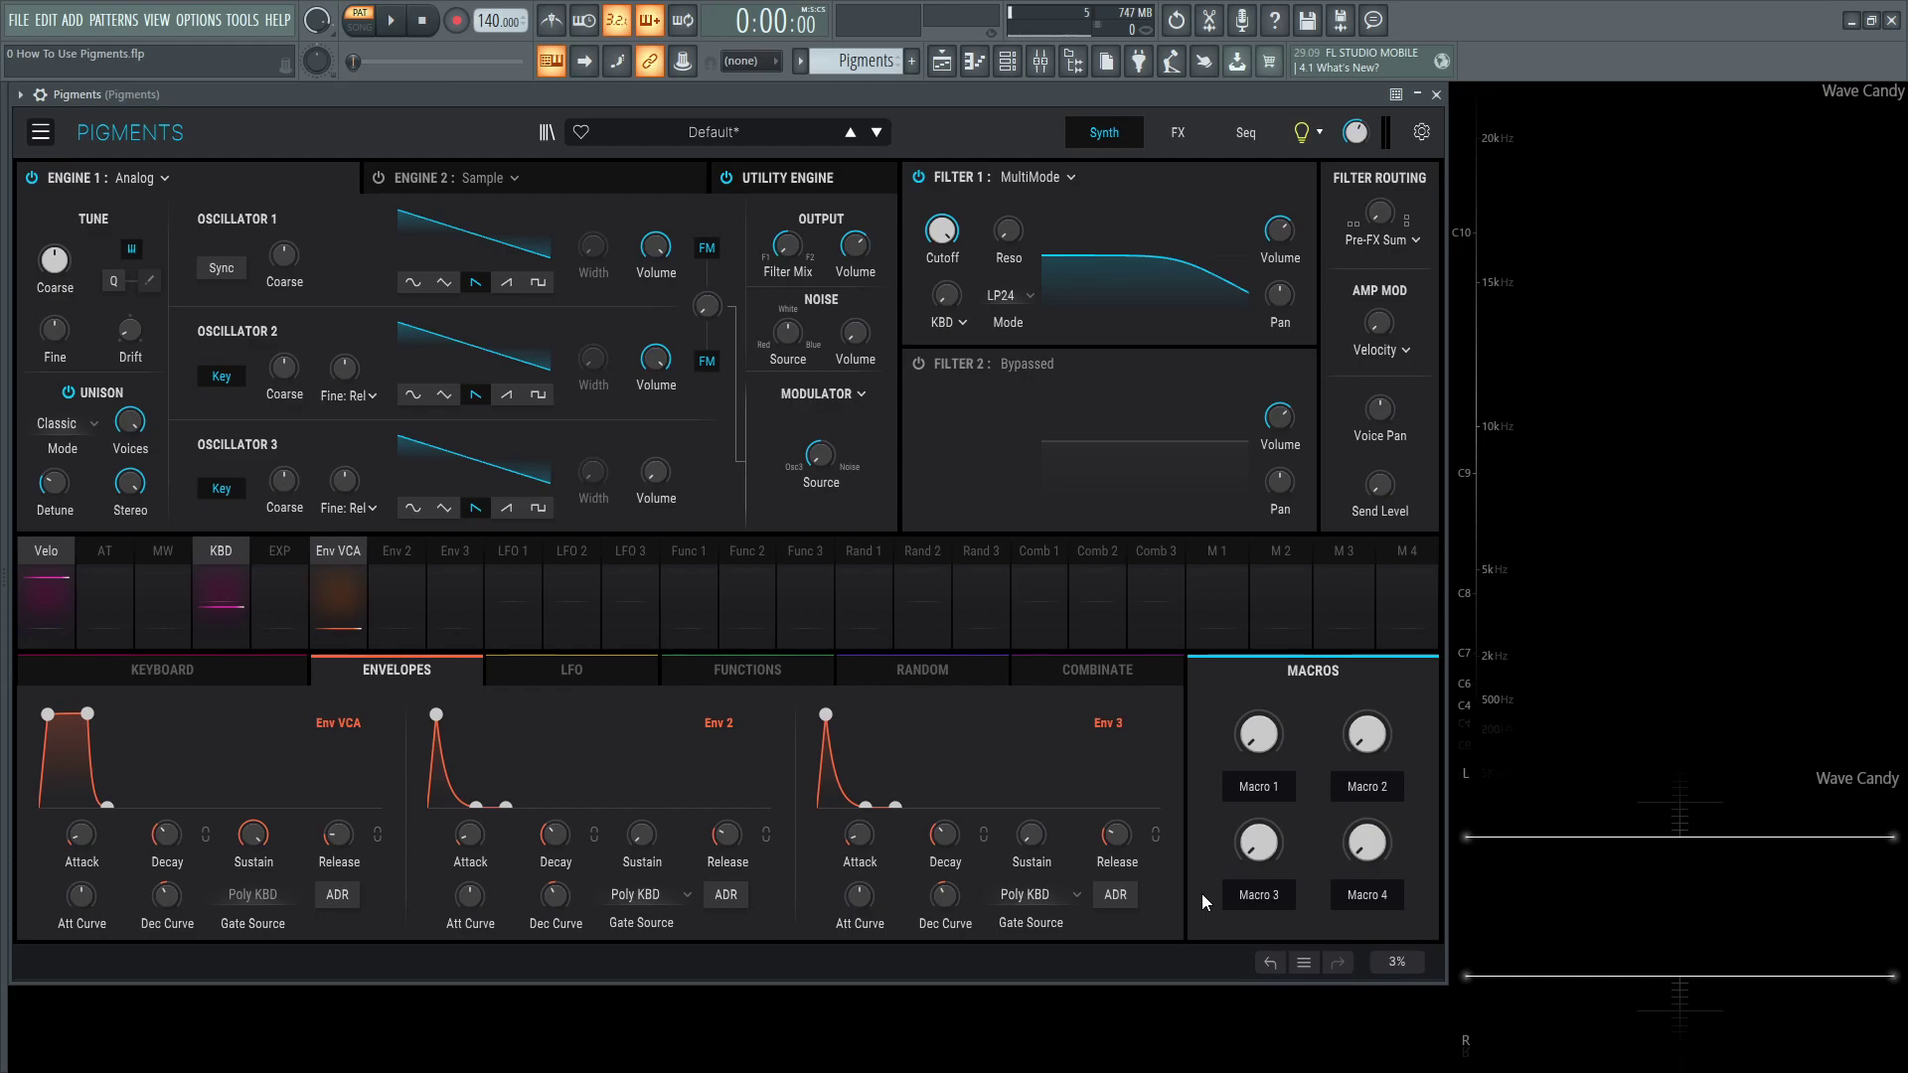
Change Engine 1's type from Analog to Harmonic
click(134, 177)
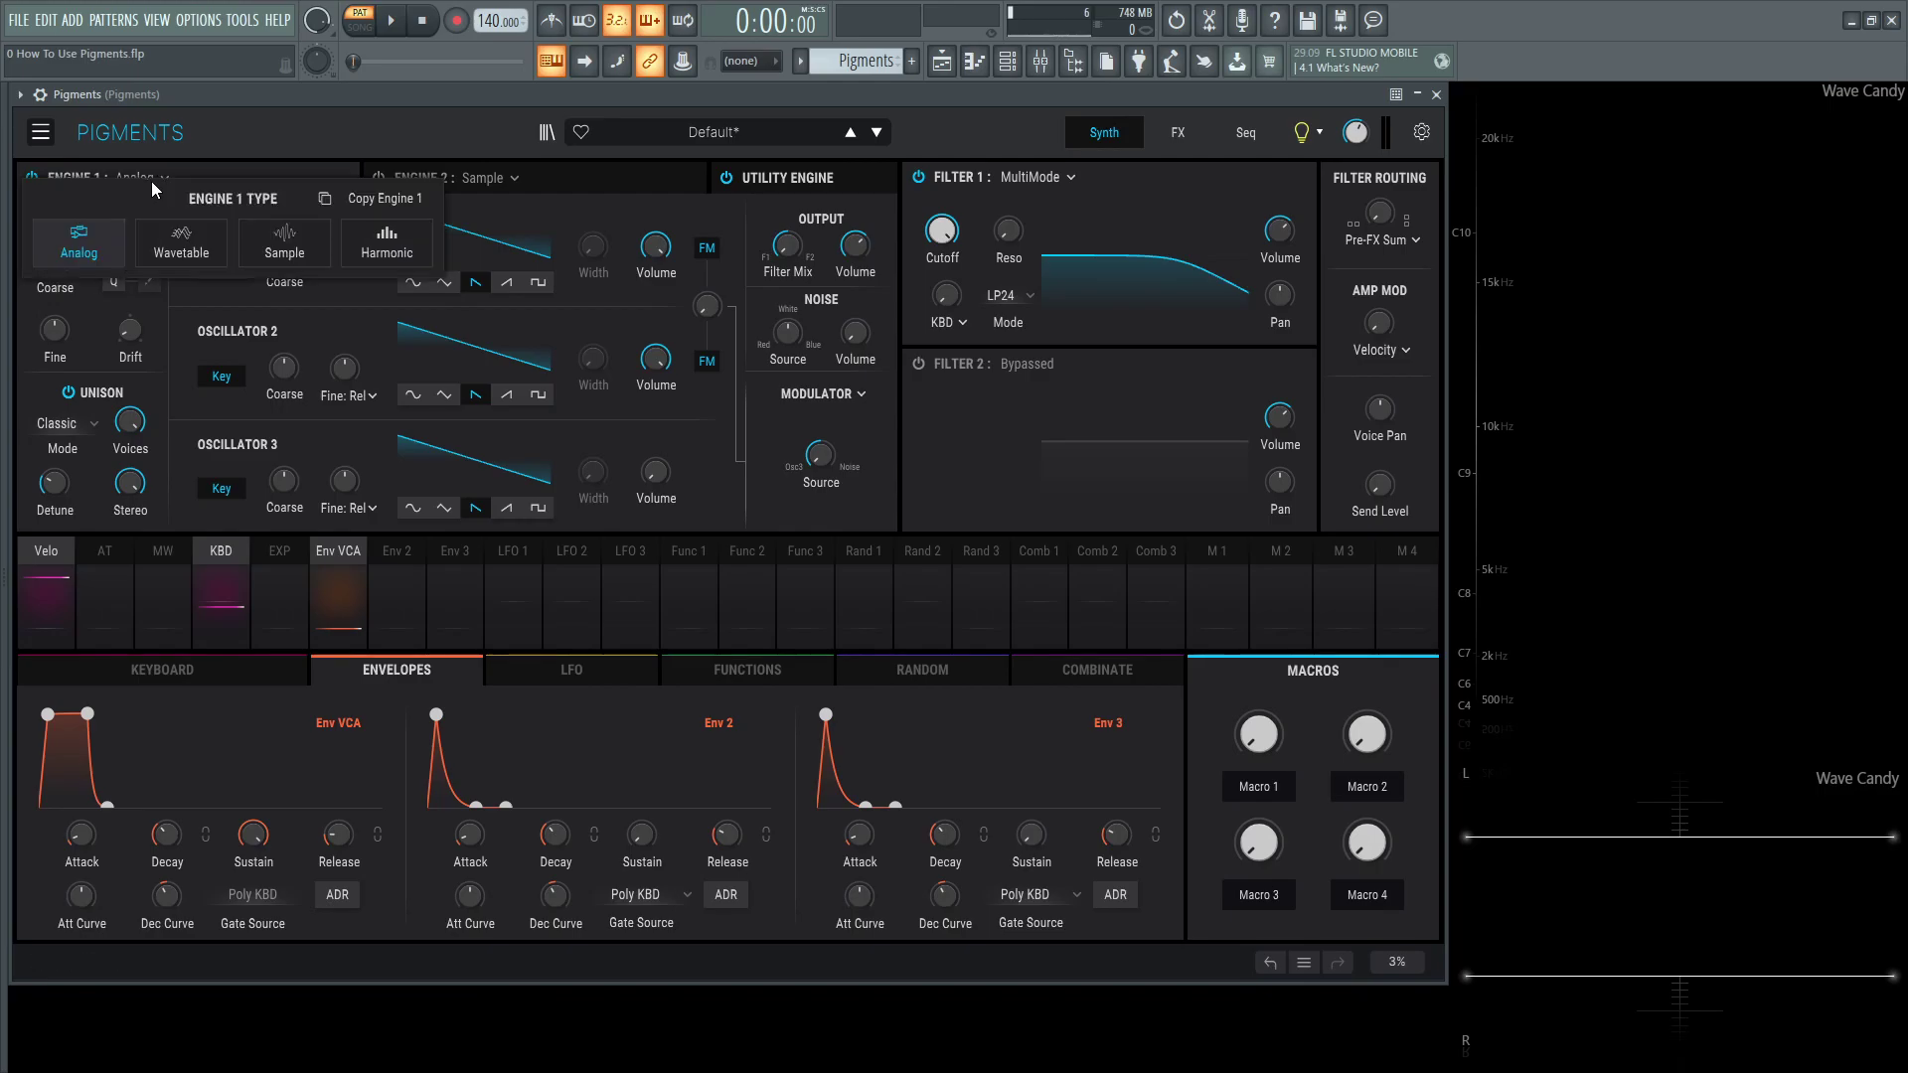
click(365, 244)
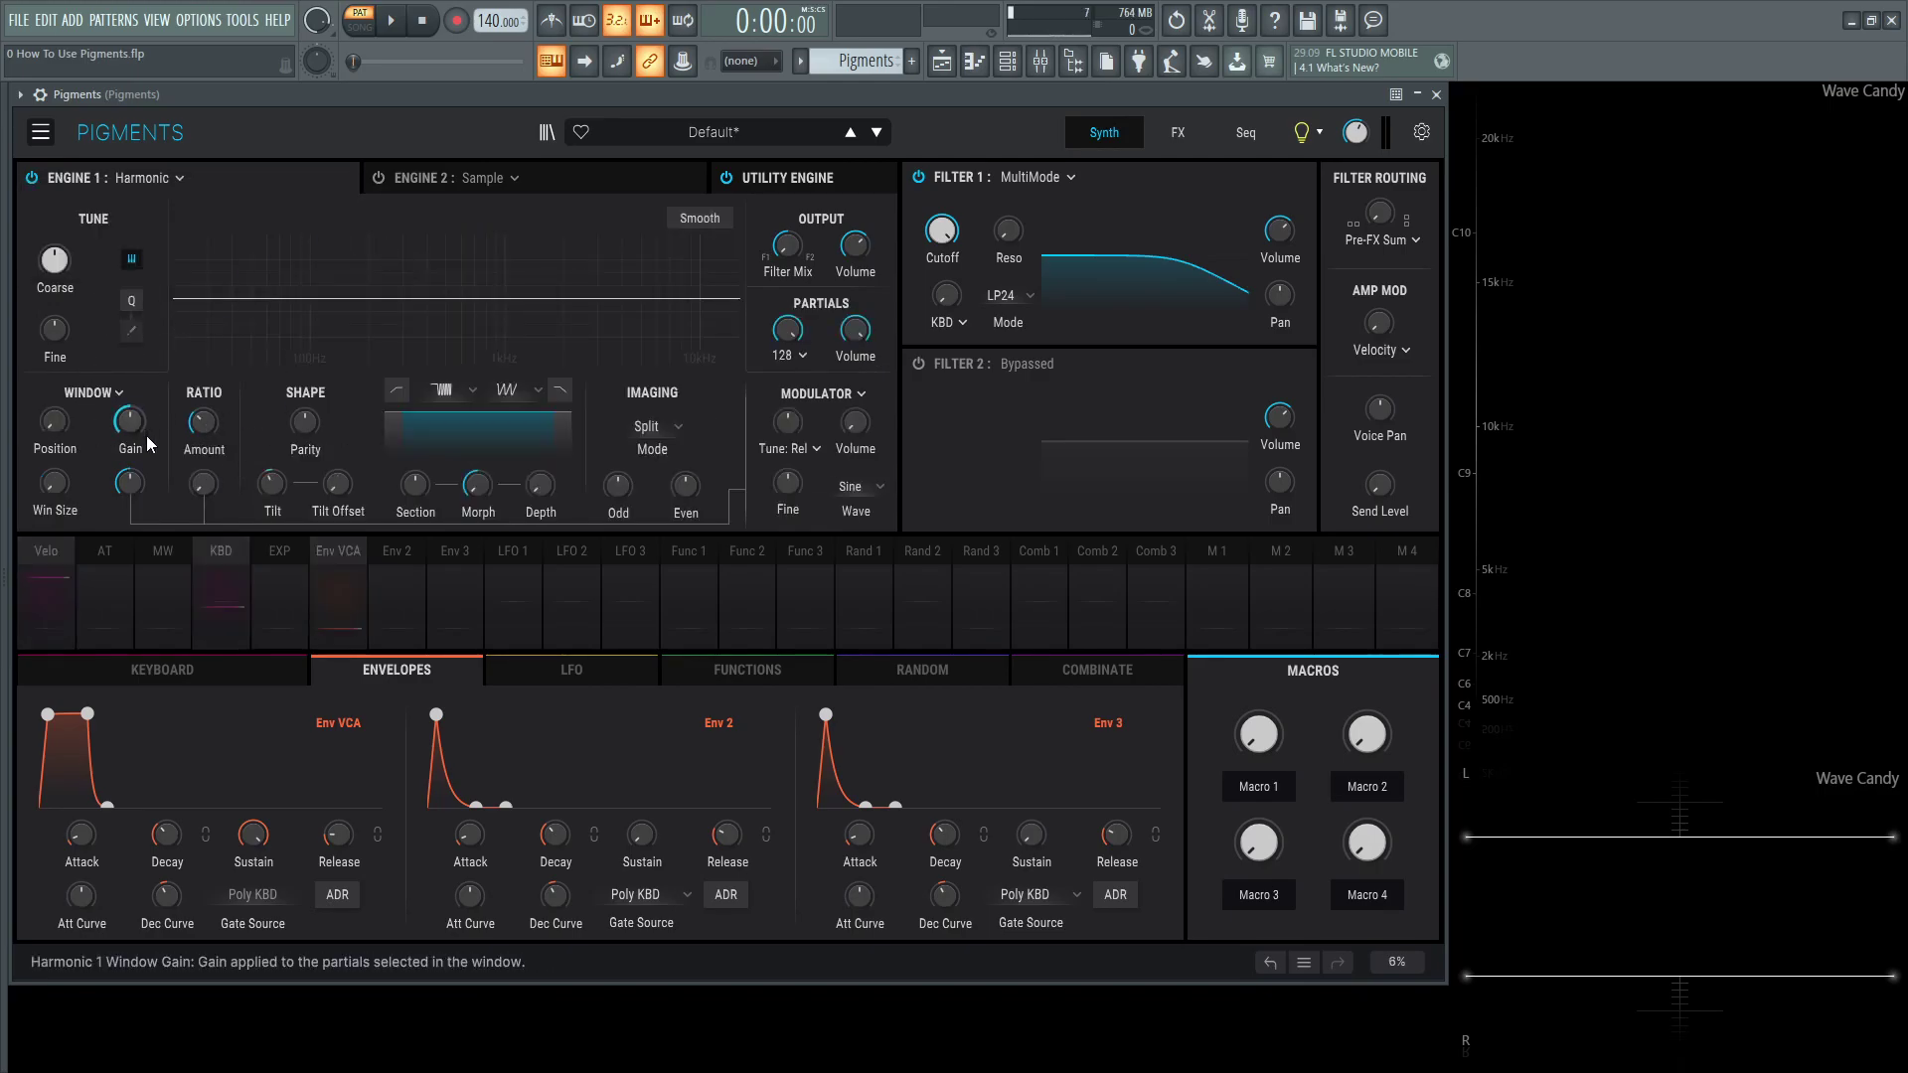